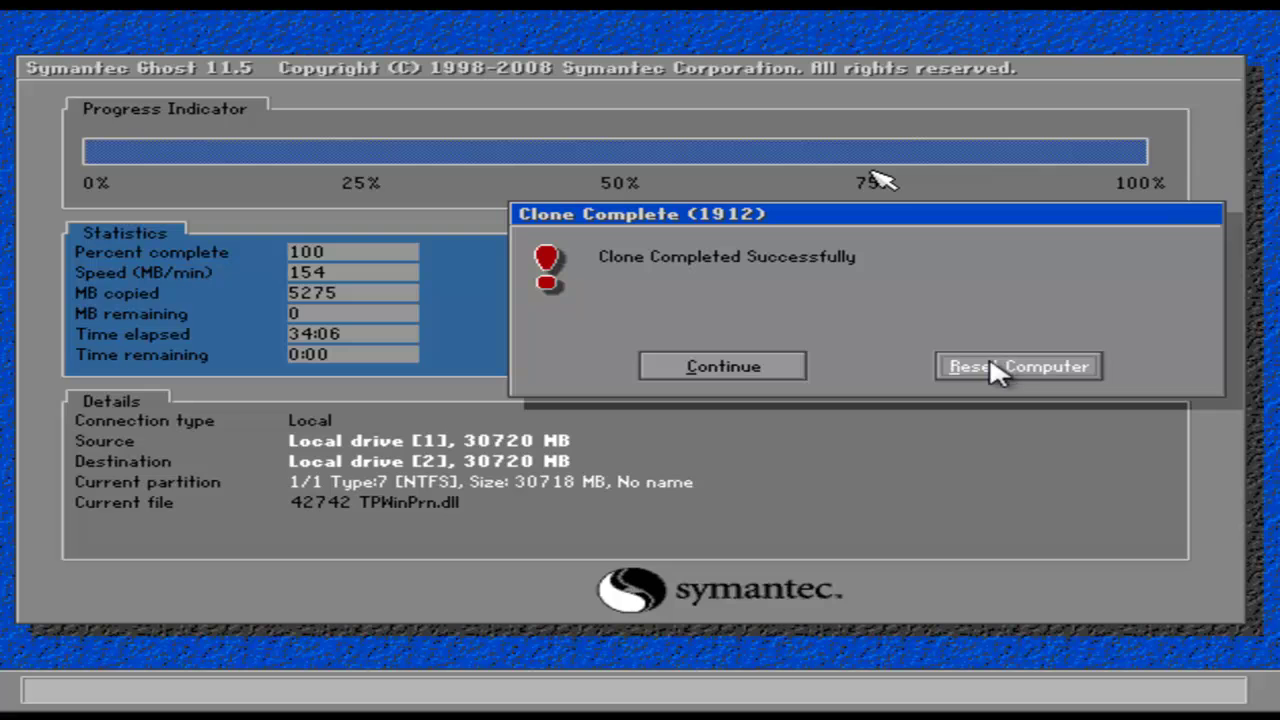
- Reset the computer after the clone and look through the contents of Local Disk (C:) in Windows
left_click(1055, 372)
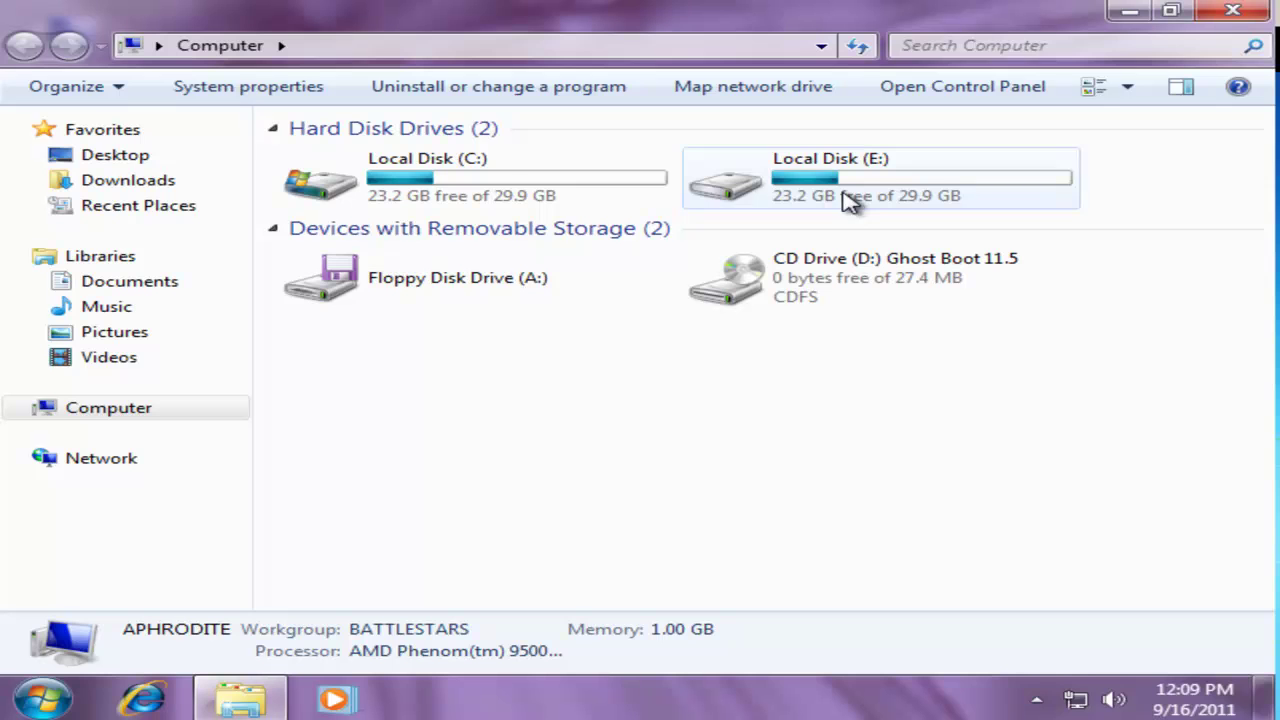
left_click(600, 194)
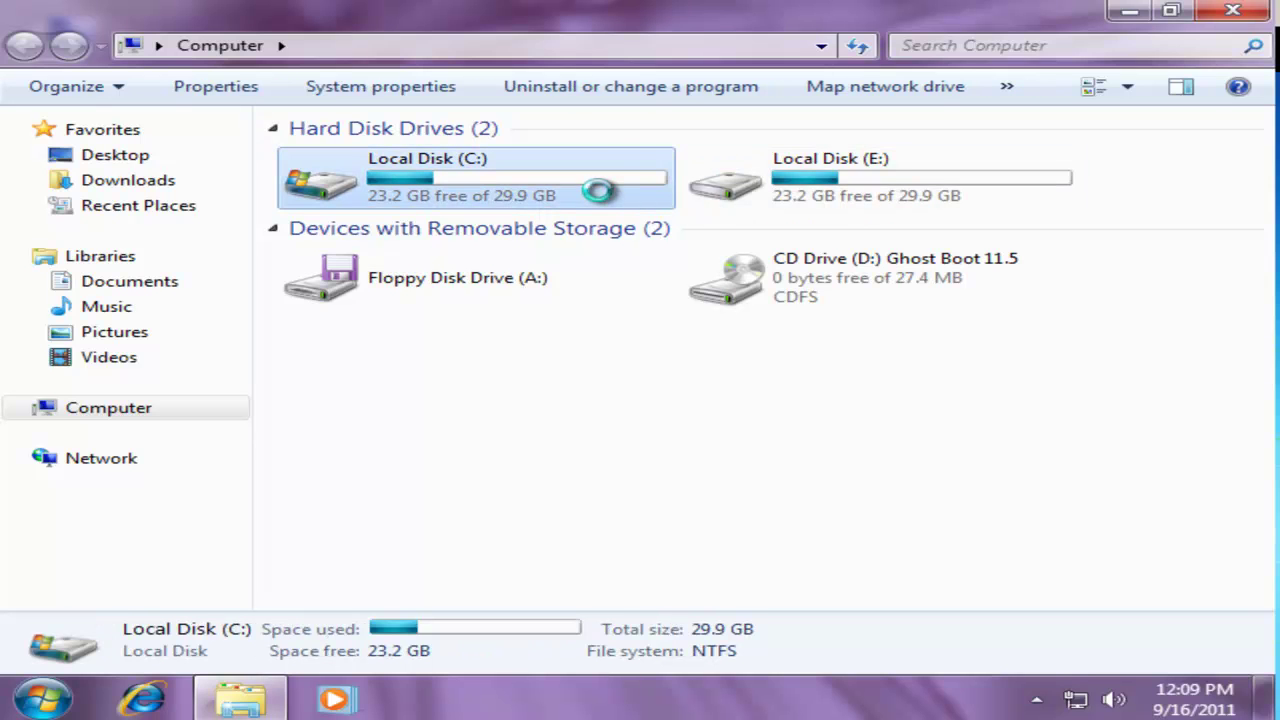
double_click(603, 193)
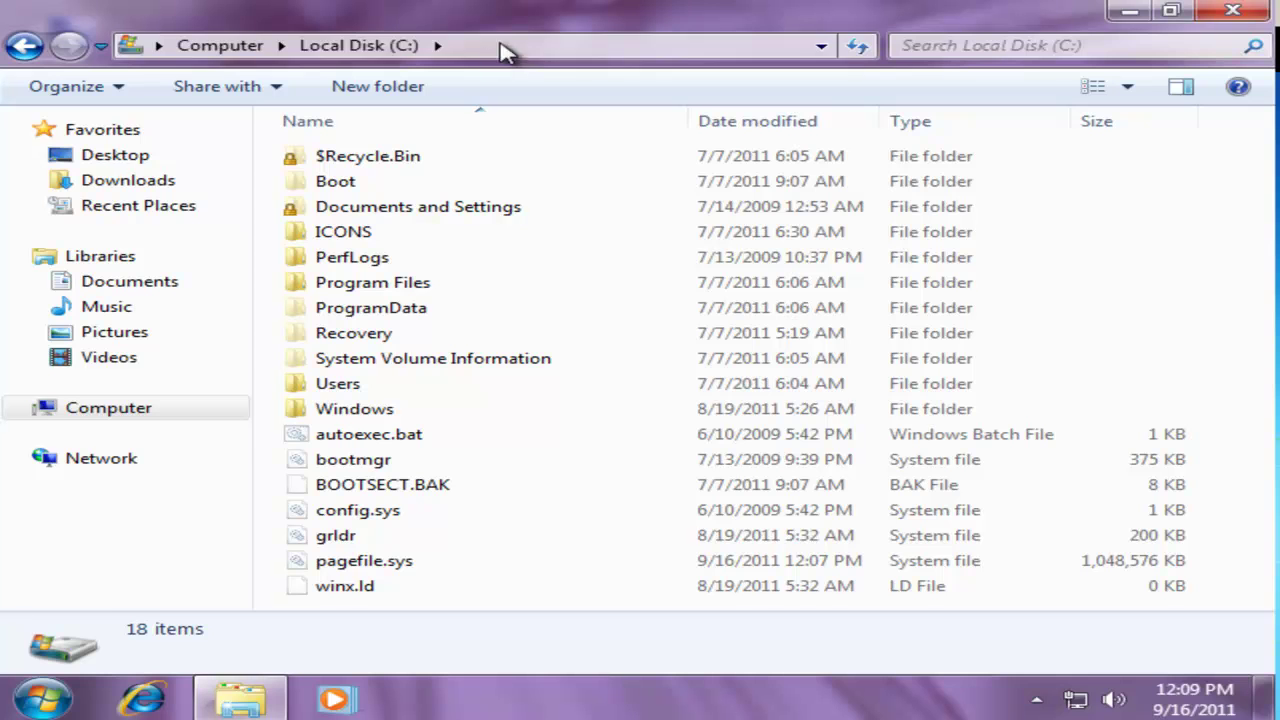
left_click(103, 413)
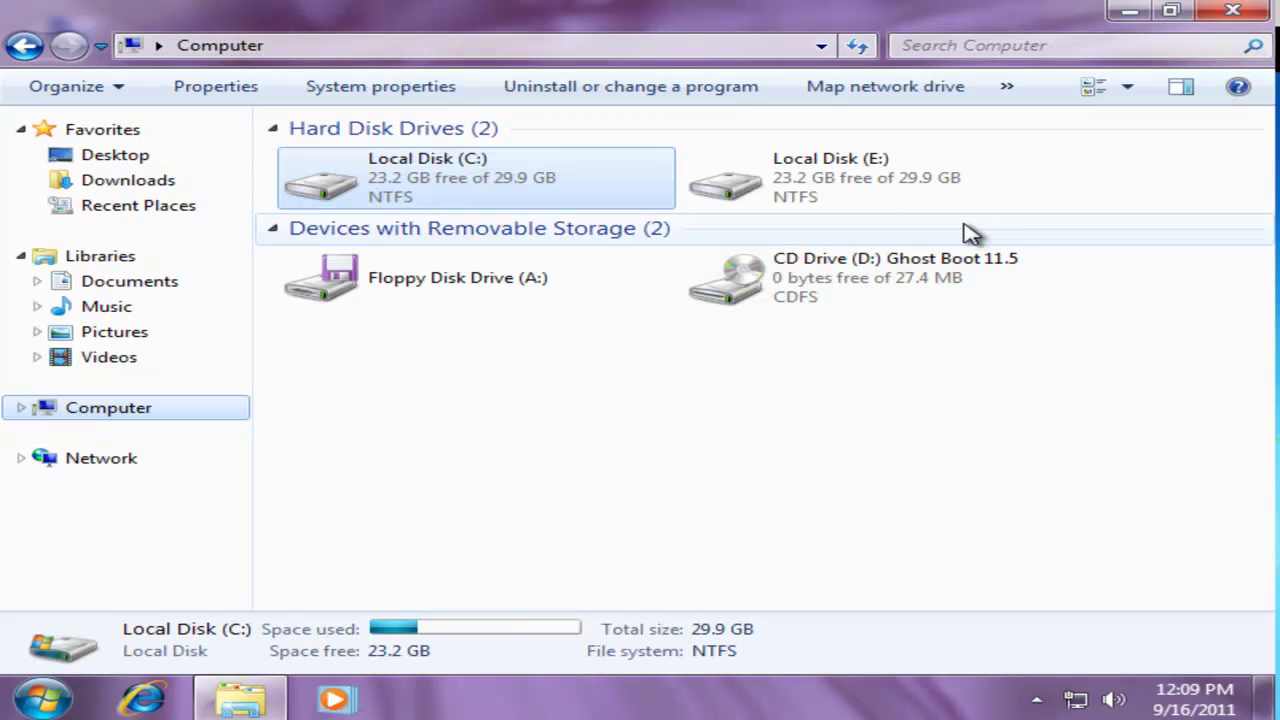
- View the contents of the cloned Local Disk (E:), and close the window
left_click(895, 186)
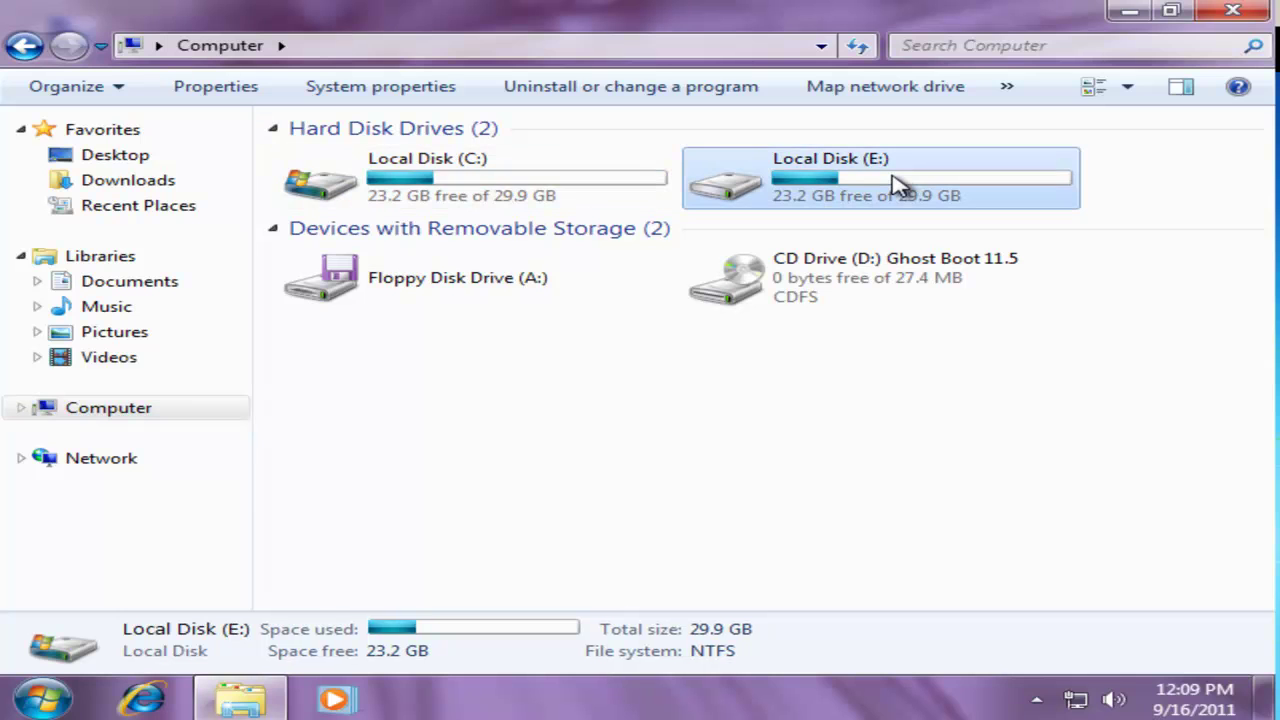
double_click(895, 186)
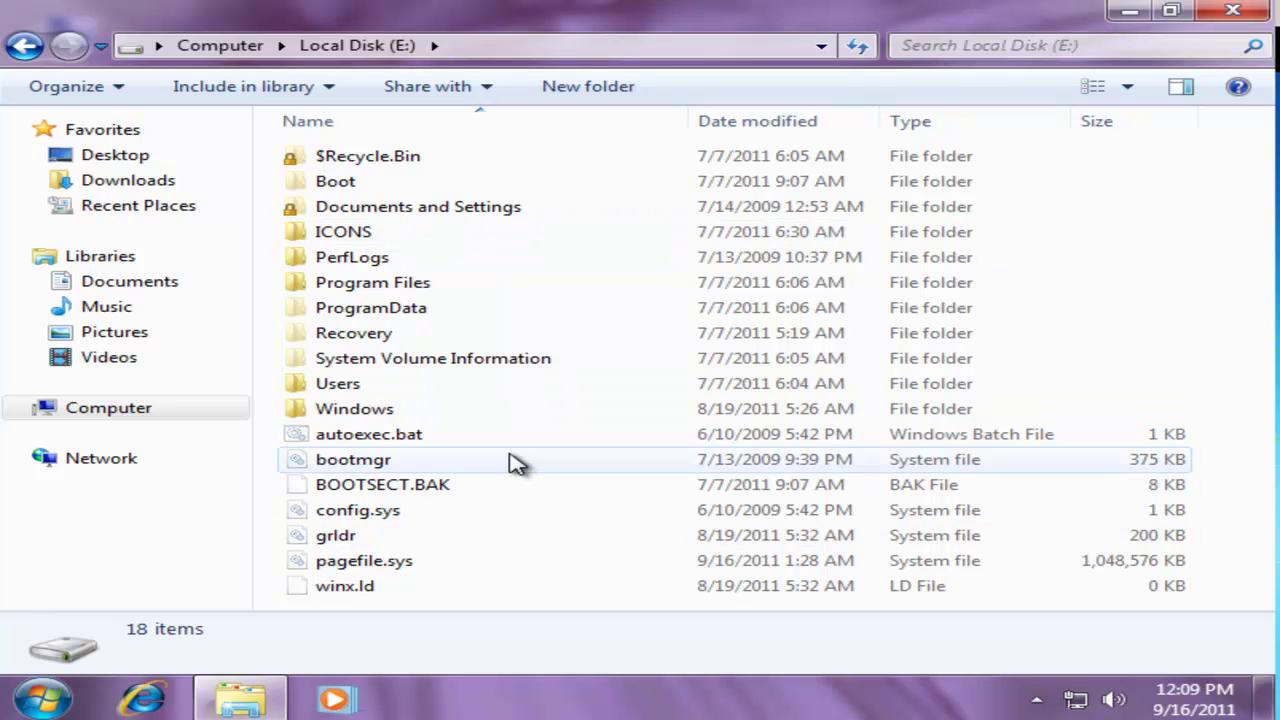
left_click(1243, 17)
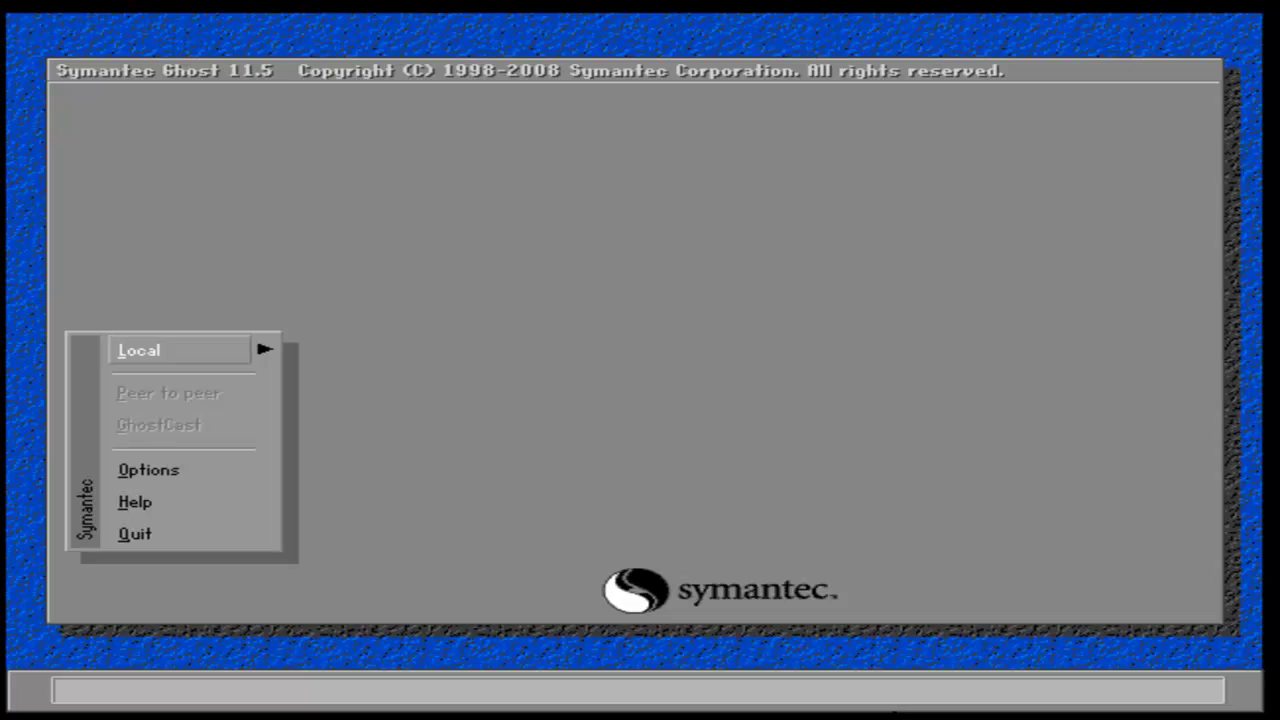
key("Return")
key("Return")
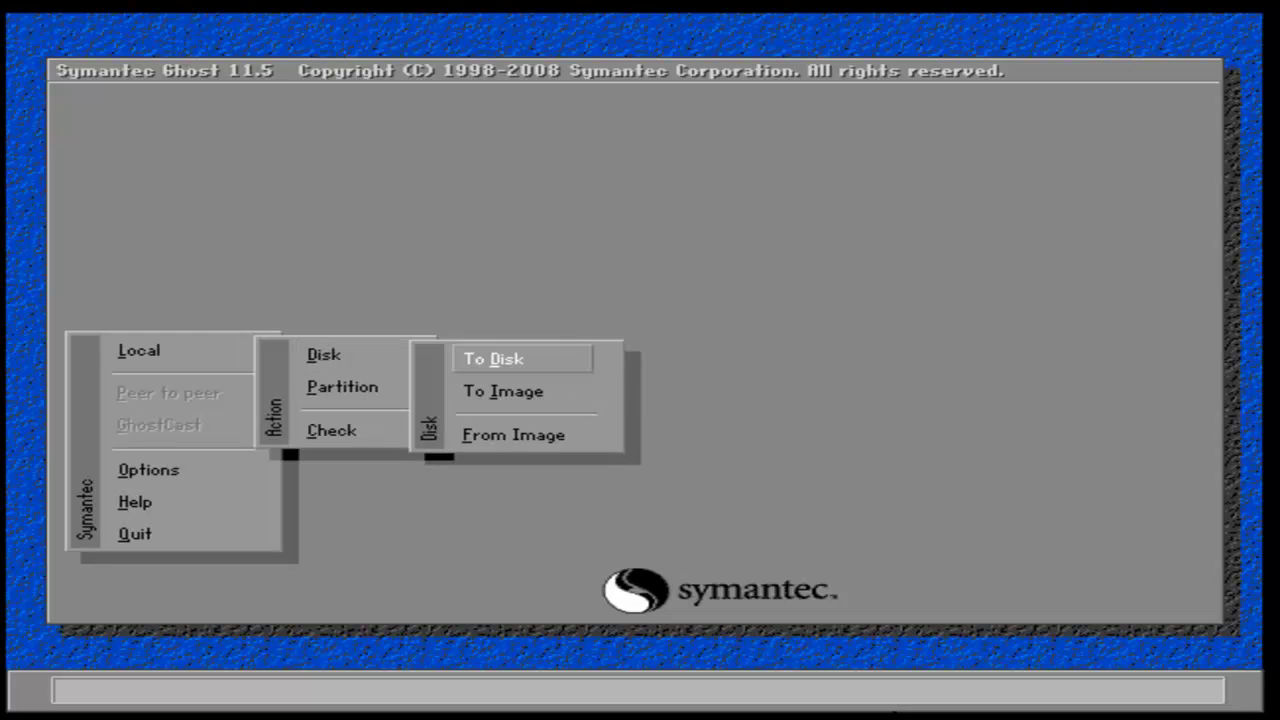
key("Down")
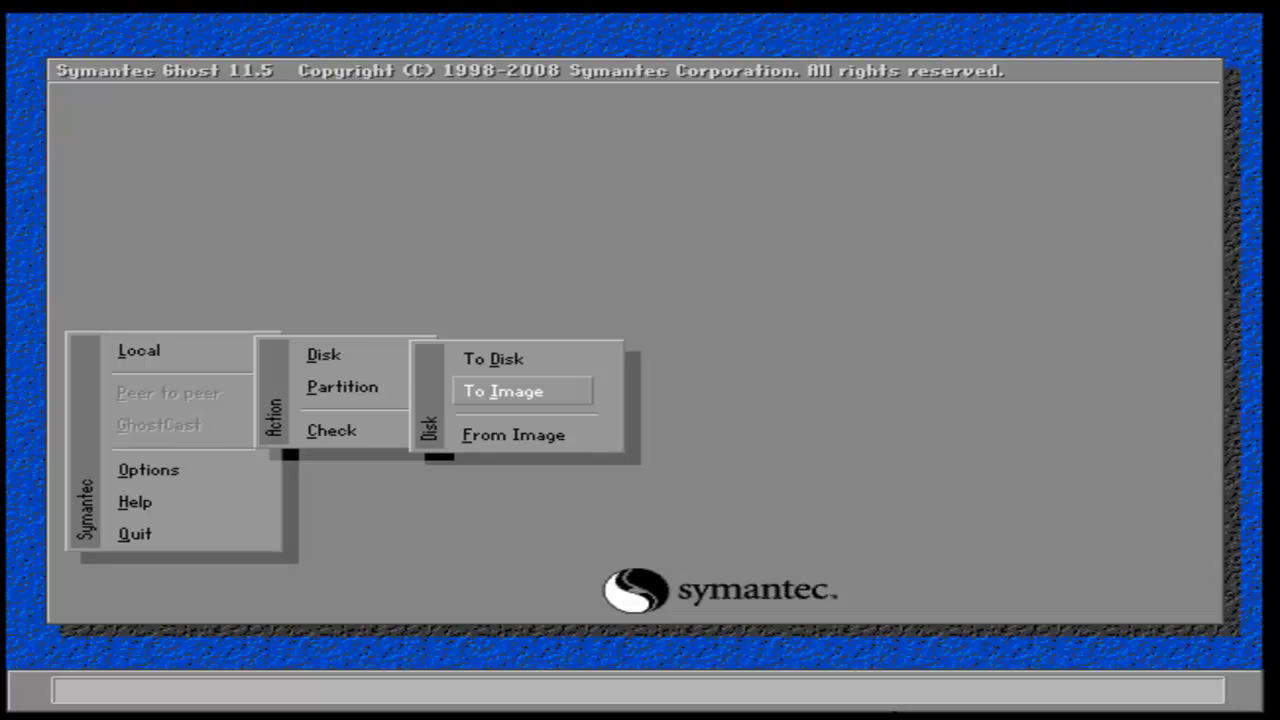
key("Return")
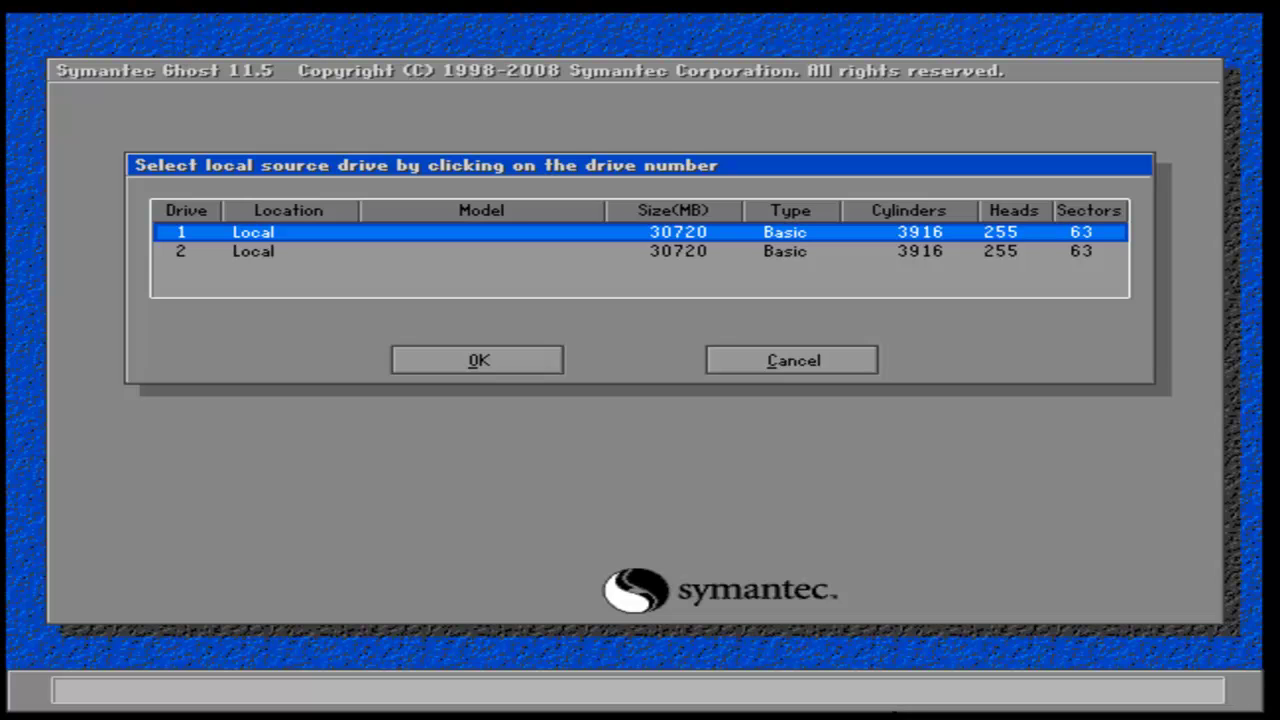
key("Escape")
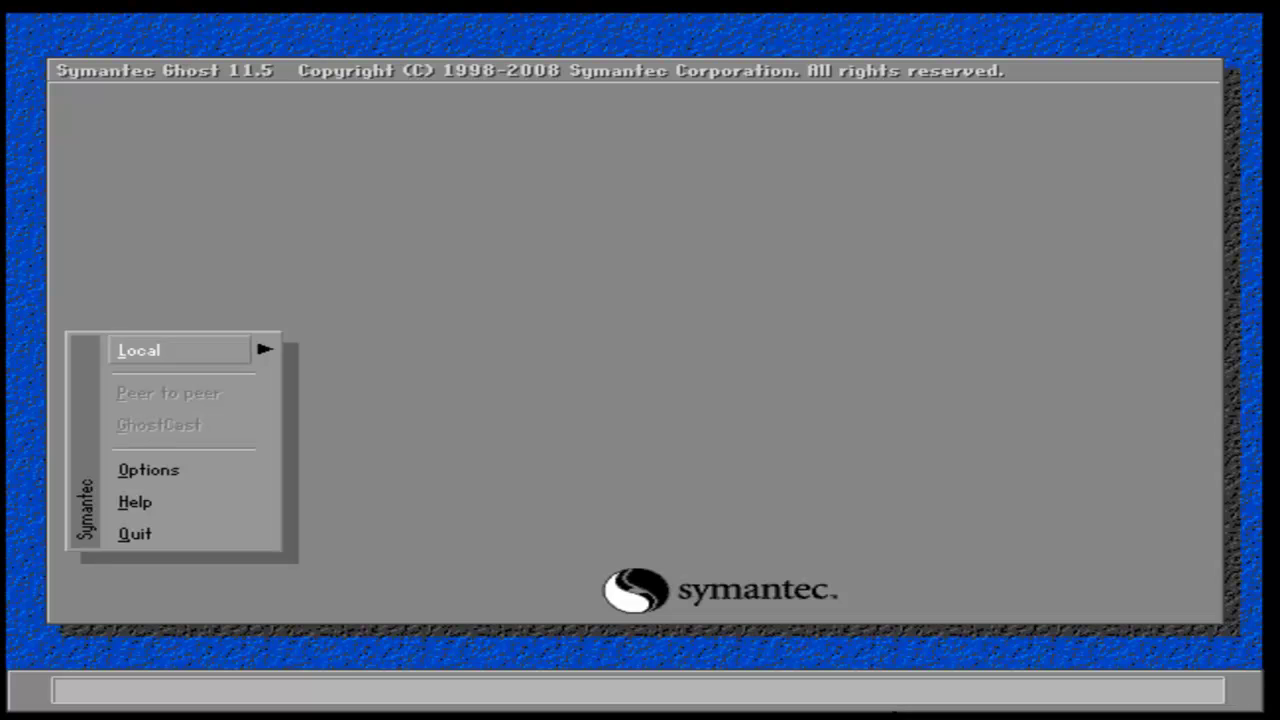
- Quit Symantec Ghost to the DOS prompt and list the files on drive A: with dir
key("Down")
key("Down")
key("Down")
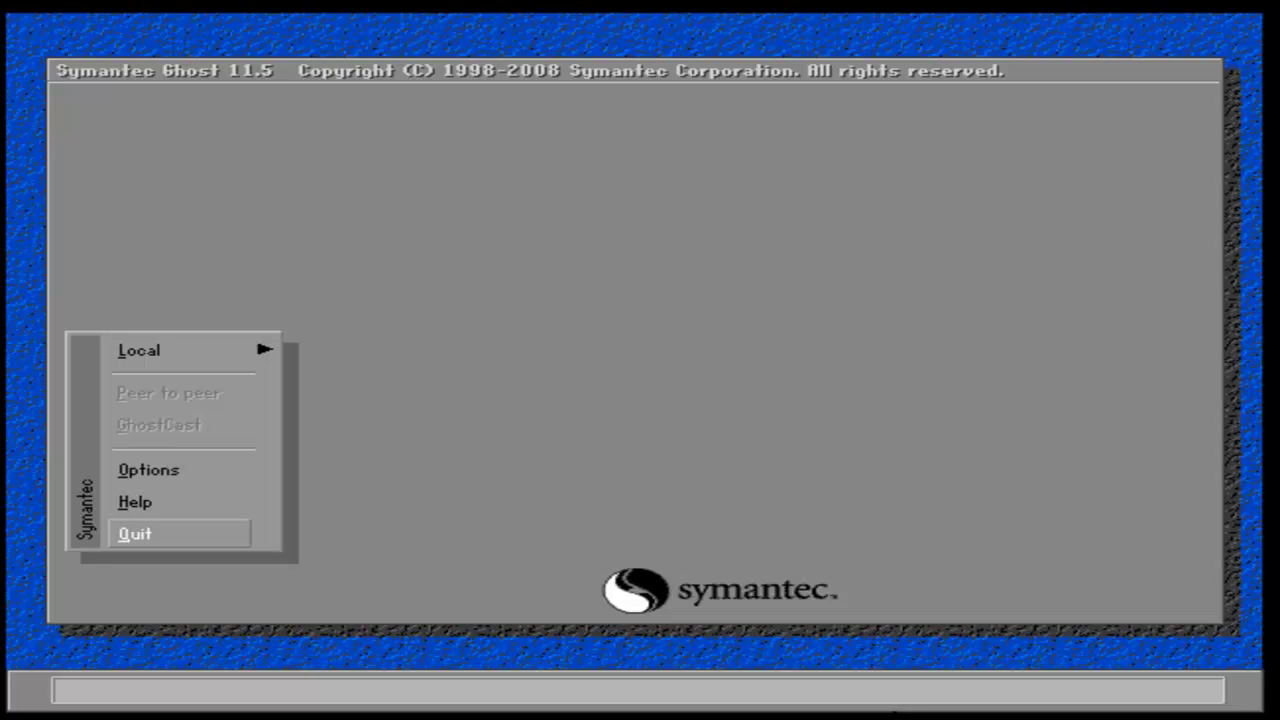
key("Return")
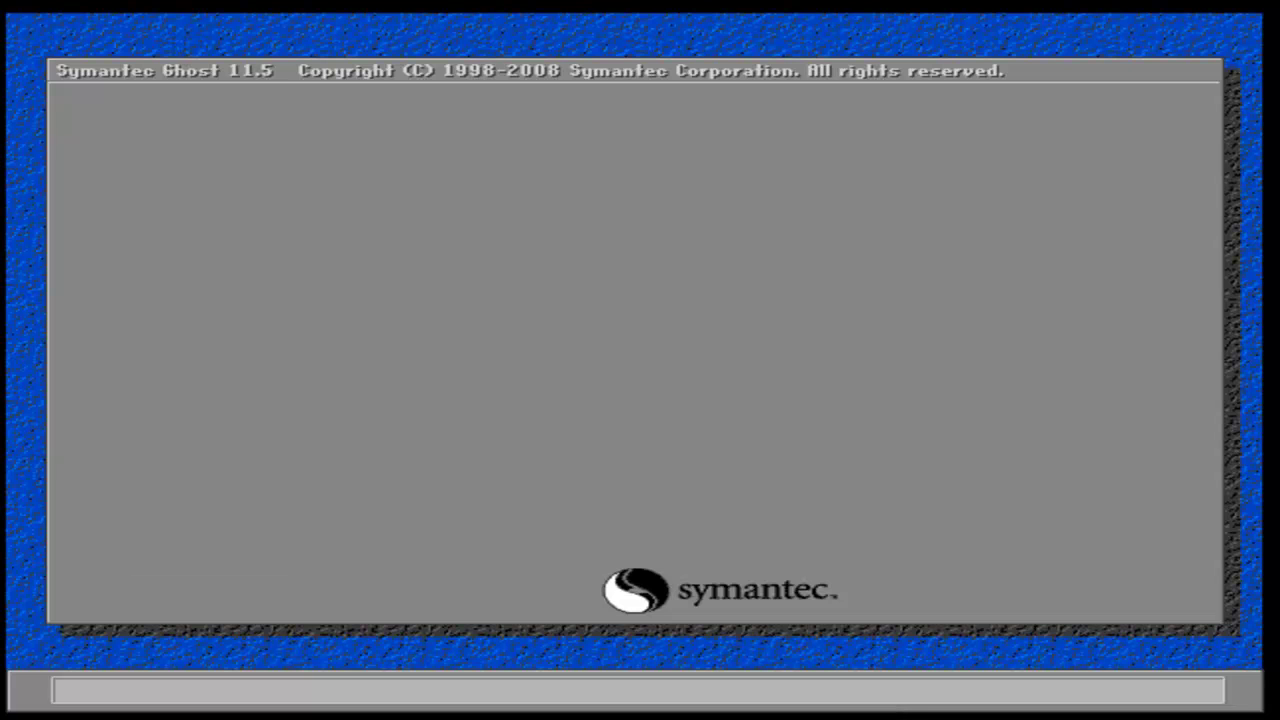
key("Return")
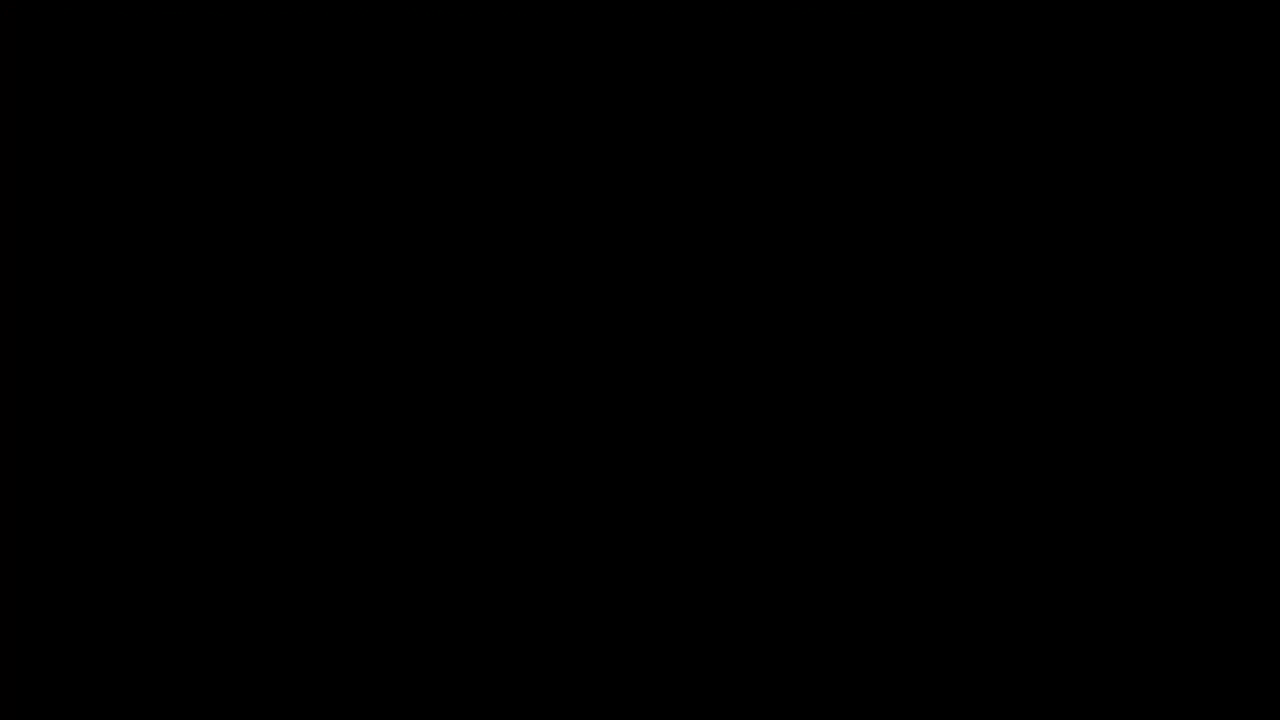
type("dir")
key("Return")
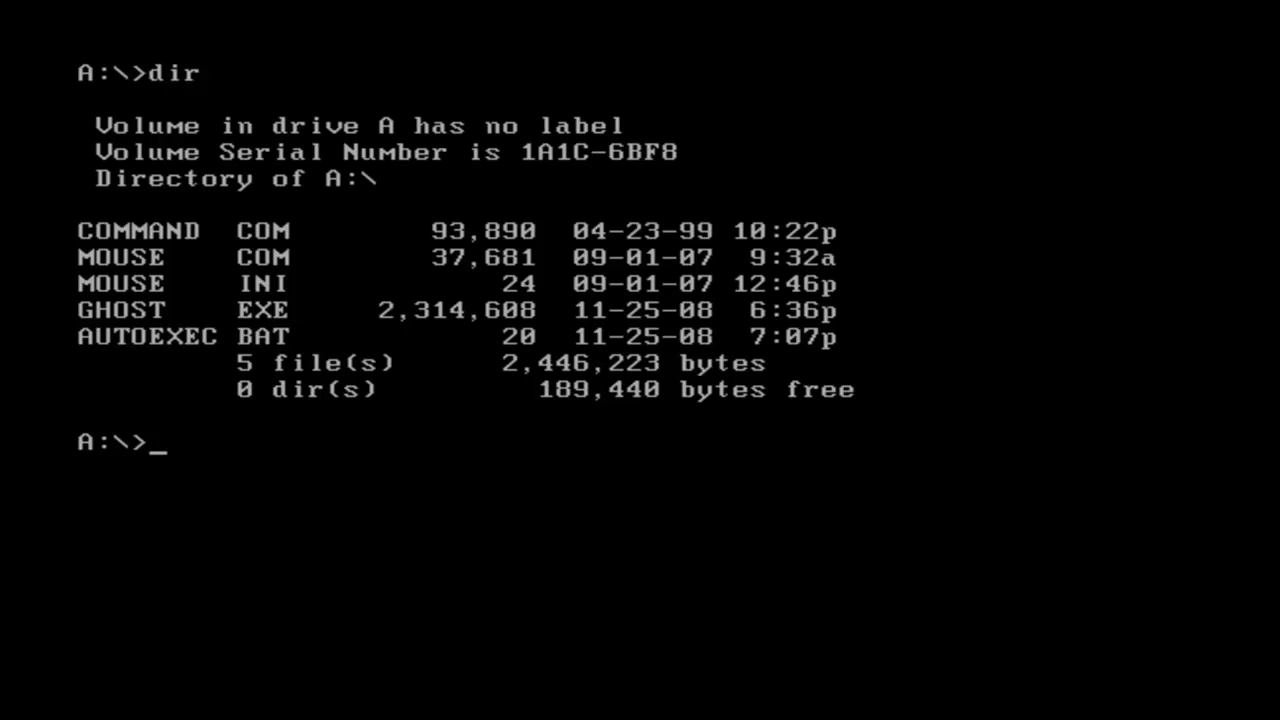
- Launch Ghost from the A: prompt with the command "ghost -split=2000"
type("ghost -split")
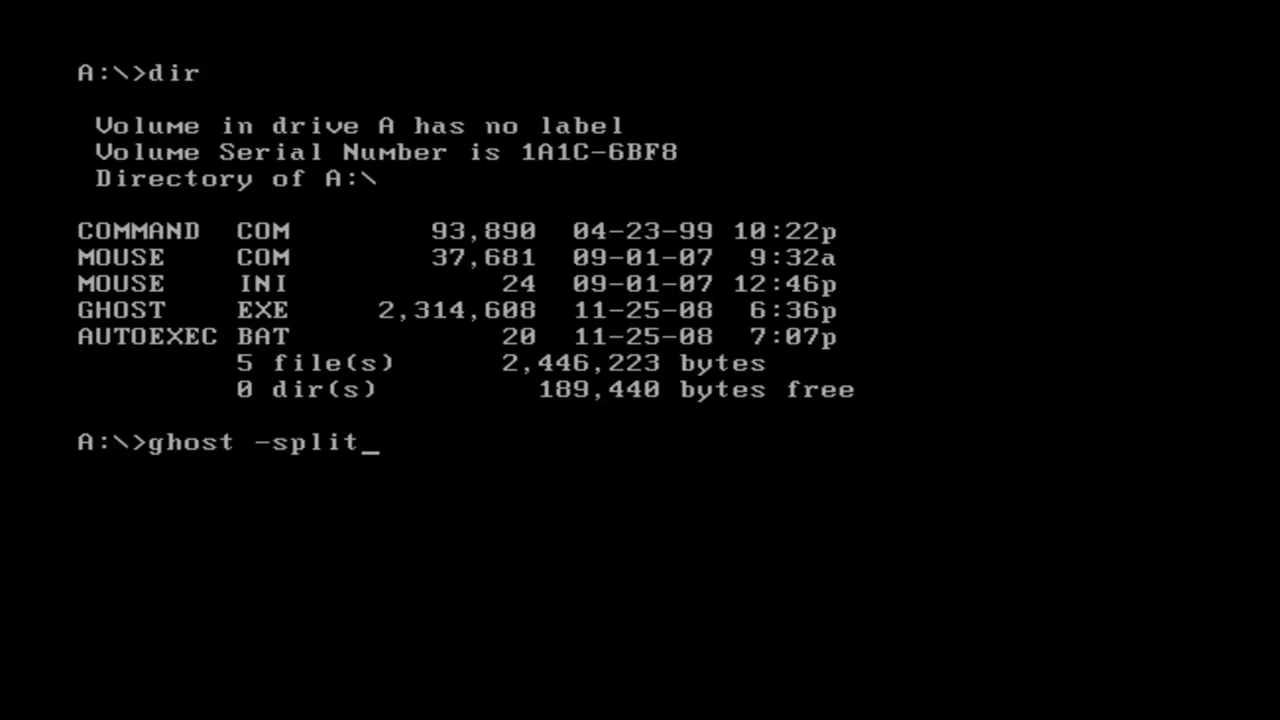
type("=")
type("100")
type("0")
key("BackSpace")
key("BackSpace")
key("BackSpace")
key("BackSpace")
type("2000")
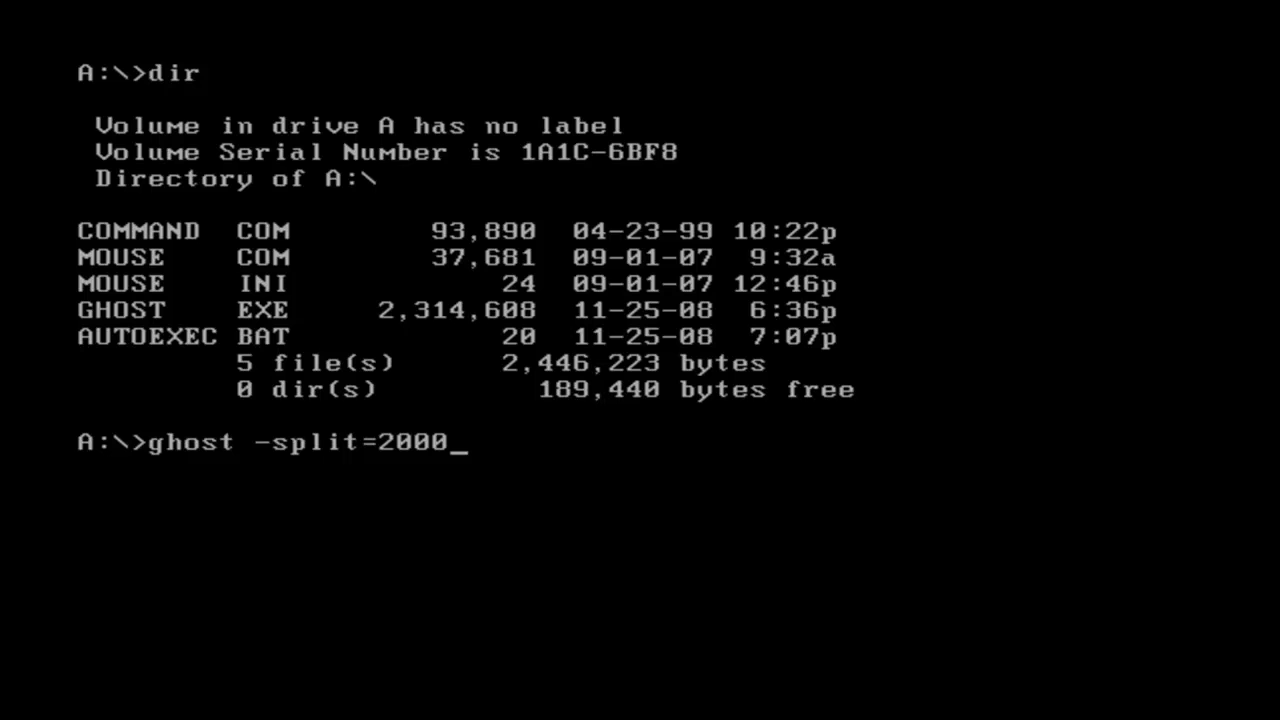
key("Return")
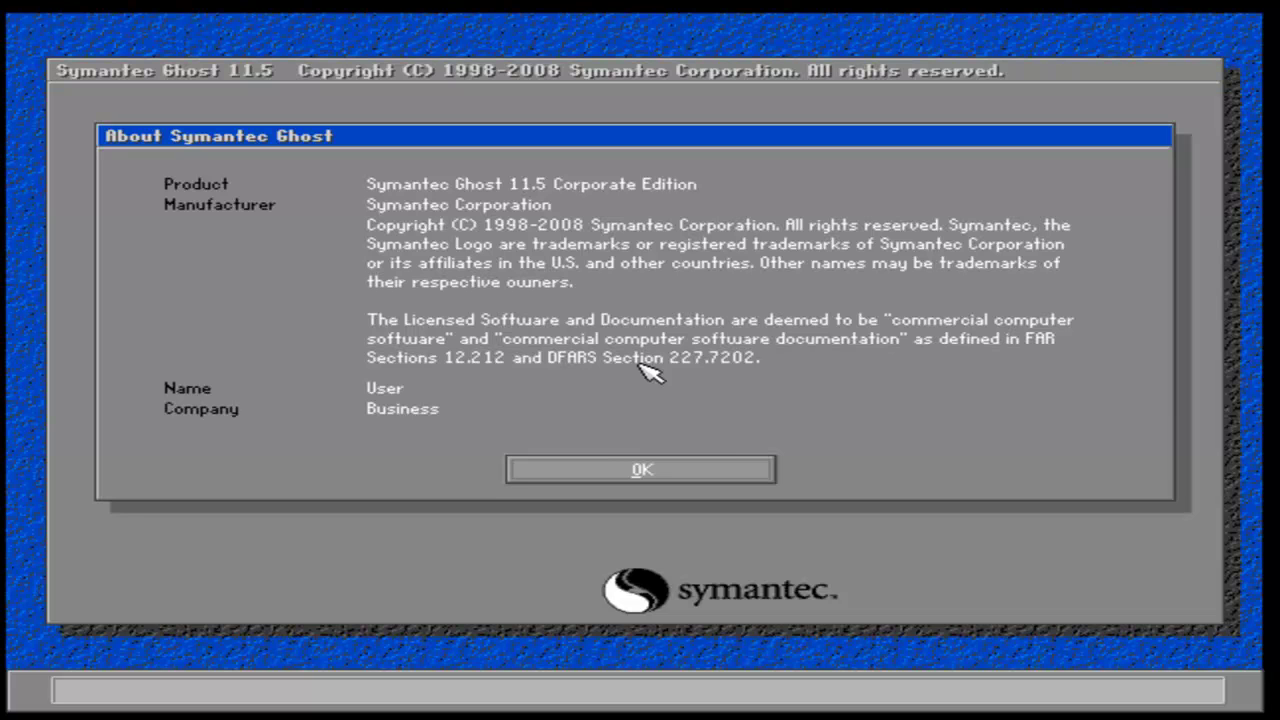
- Dismiss the About notice and start a local disk-to-image backup
key("Return")
key("Return")
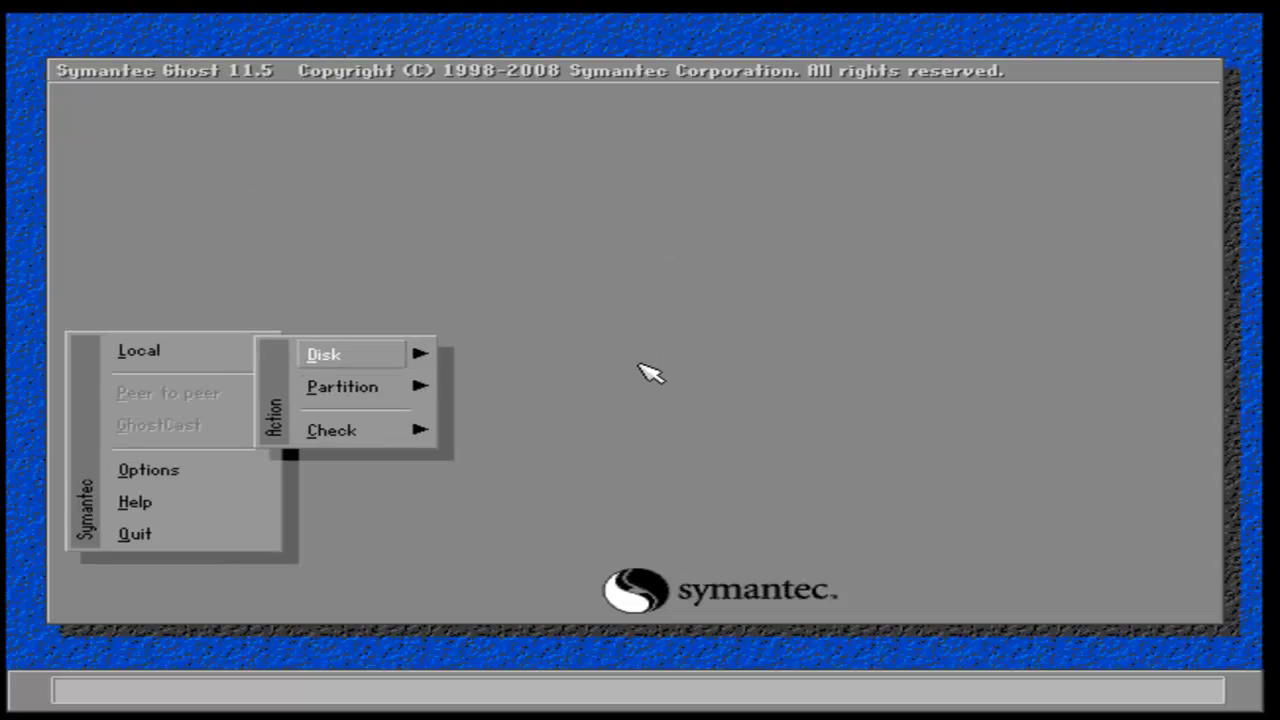
key("Return")
key("Down")
key("Return")
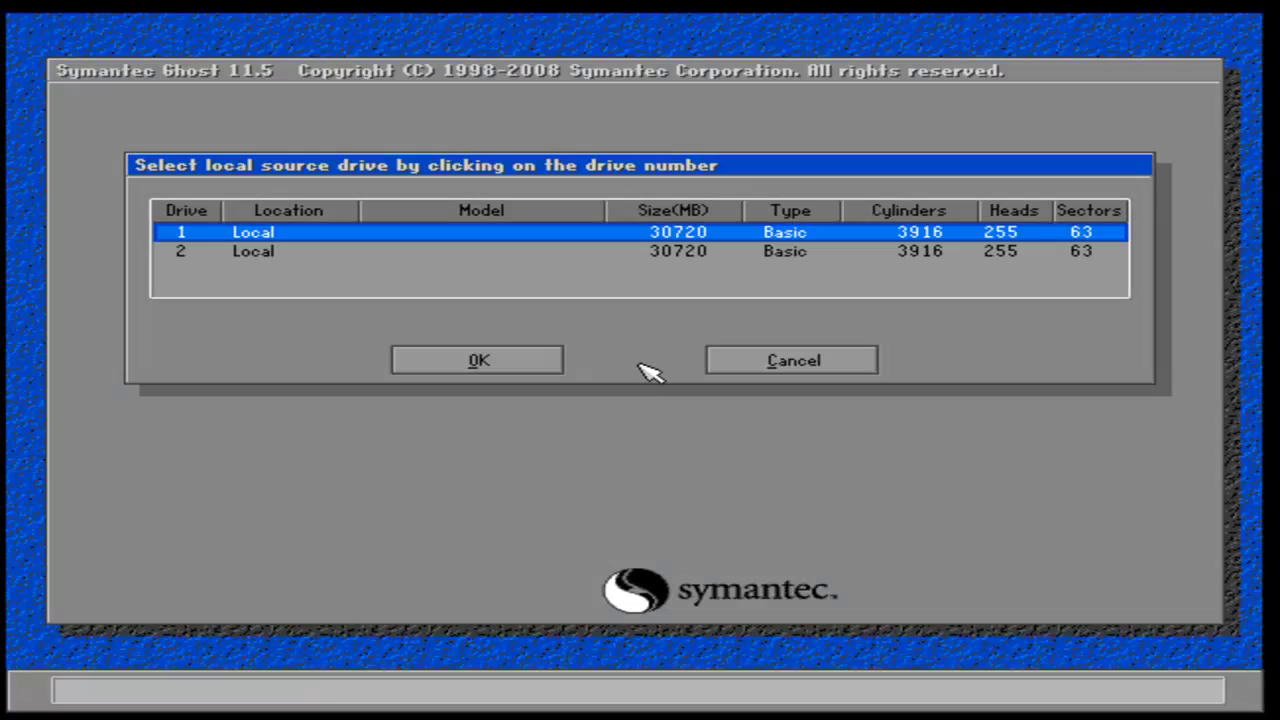
- Choose local drive 1 as the source drive for the image
key("Down")
key("Up")
key("Down")
key("Up")
key("Return")
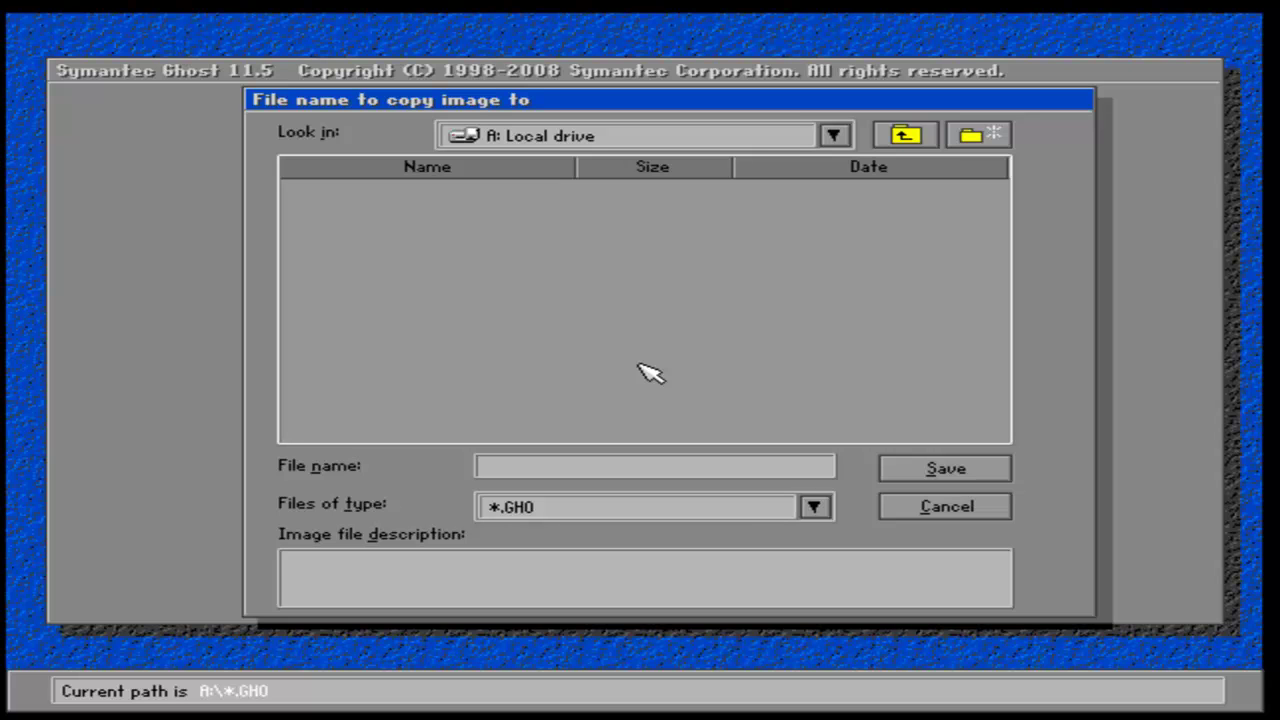
- Set the image's save location to the 2.1 NTFS drive and move on to its file name
key("Down")
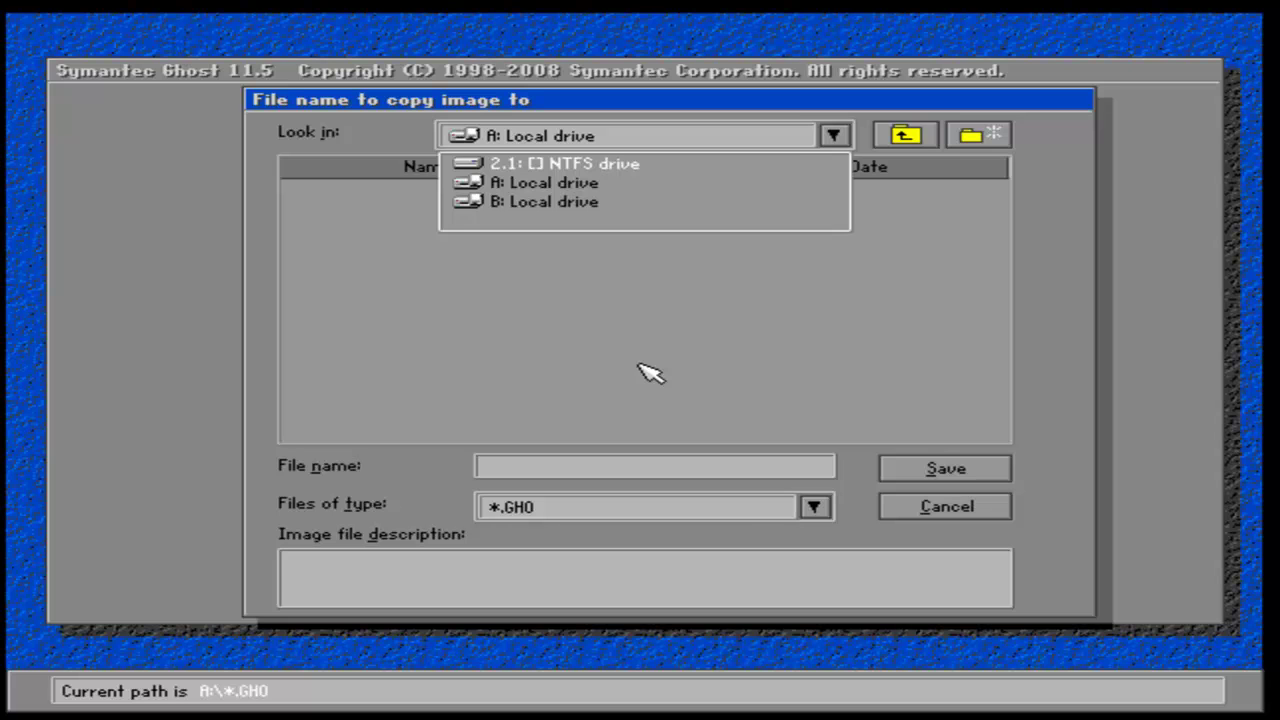
key("Down")
key("Down")
key("Up")
key("Up")
key("Return")
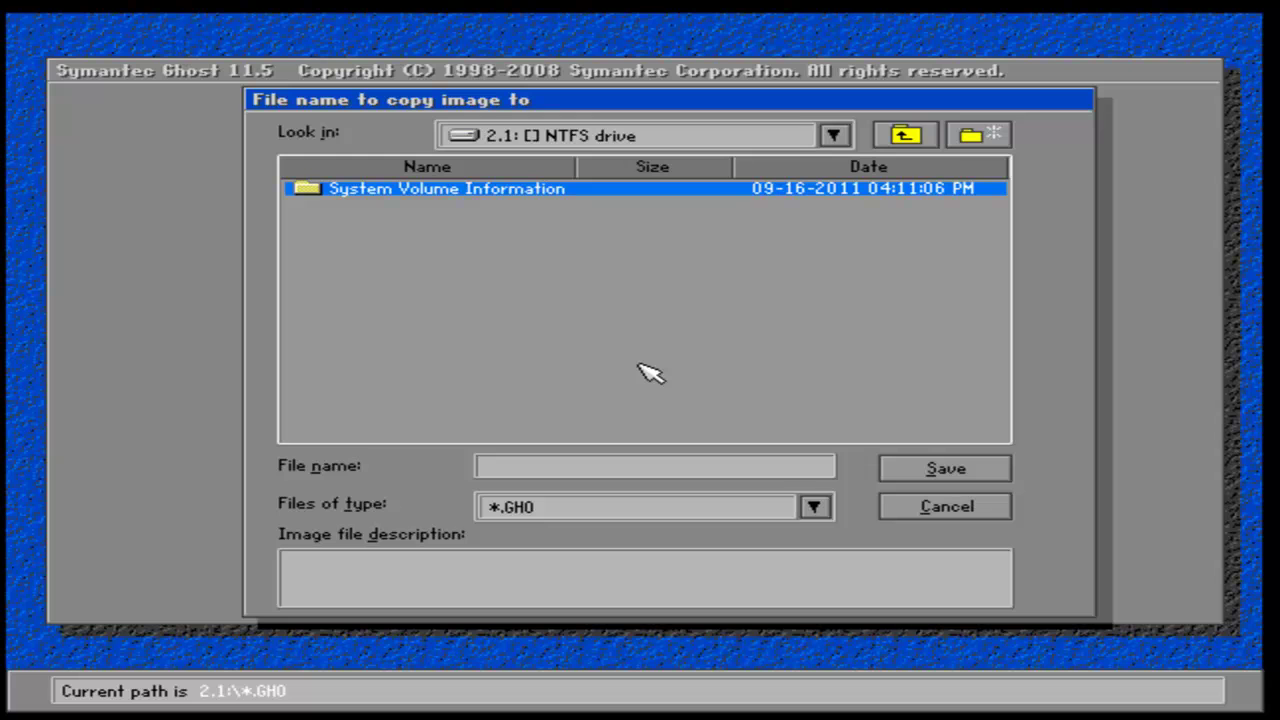
key("Tab")
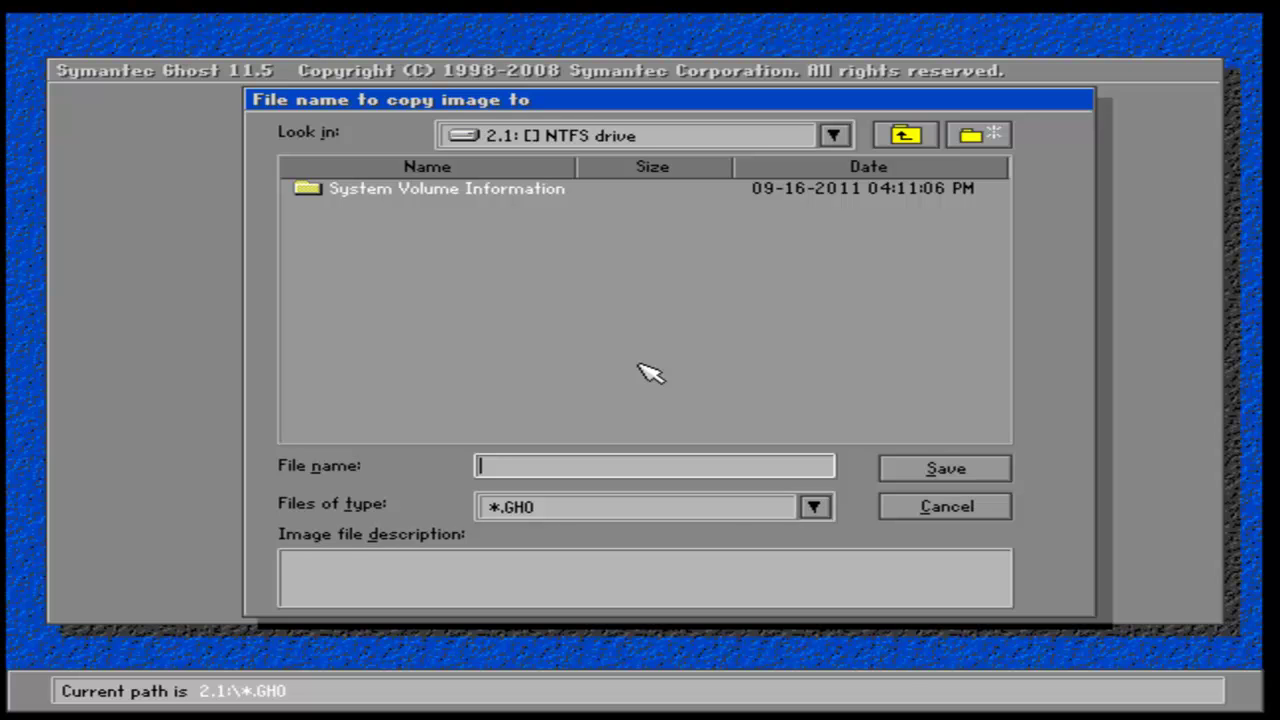
type("Win7")
key("BackSpace")
key("BackSpace")
key("BackSpace")
type("Win7Host")
key("Left")
key("Left")
key("Left")
key("Left")
key("Left")
key("Left")
key("Left")
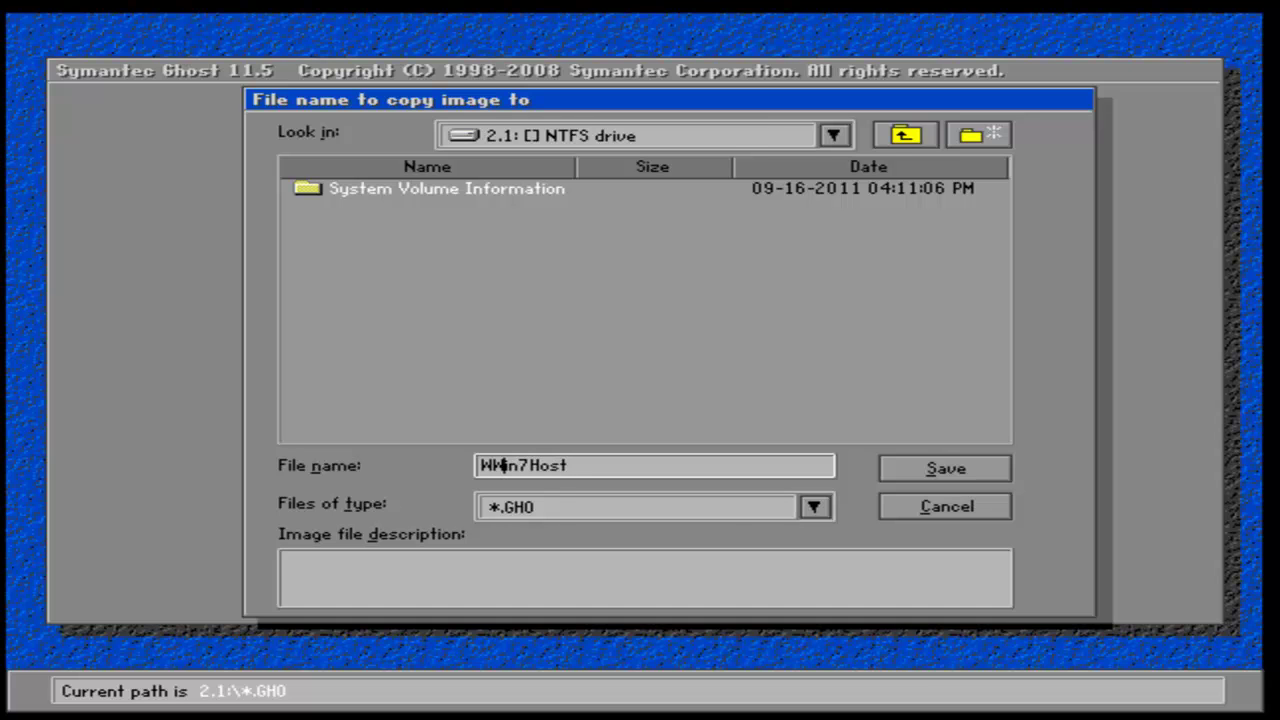
key("BackSpace")
key("Right")
key("Right")
key("Right")
key("Right")
key("Right")
key("Right")
key("Right")
left_click(480, 465)
key("Right")
key("Right")
key("Right")
key("Right")
key("Right")
key("Right")
key("Right")
key("Right")
key("BackSpace")
key("BackSpace")
key("BackSpace")
key("BackSpace")
key("BackSpace")
key("BackSpace")
key("BackSpace")
key("BackSpace")
type("Host")
type("1")
key("BackSpace")
type("2")
key("BackSpace")
key("BackSpace")
key("BackSpace")
key("BackSpace")
key("BackSpace")
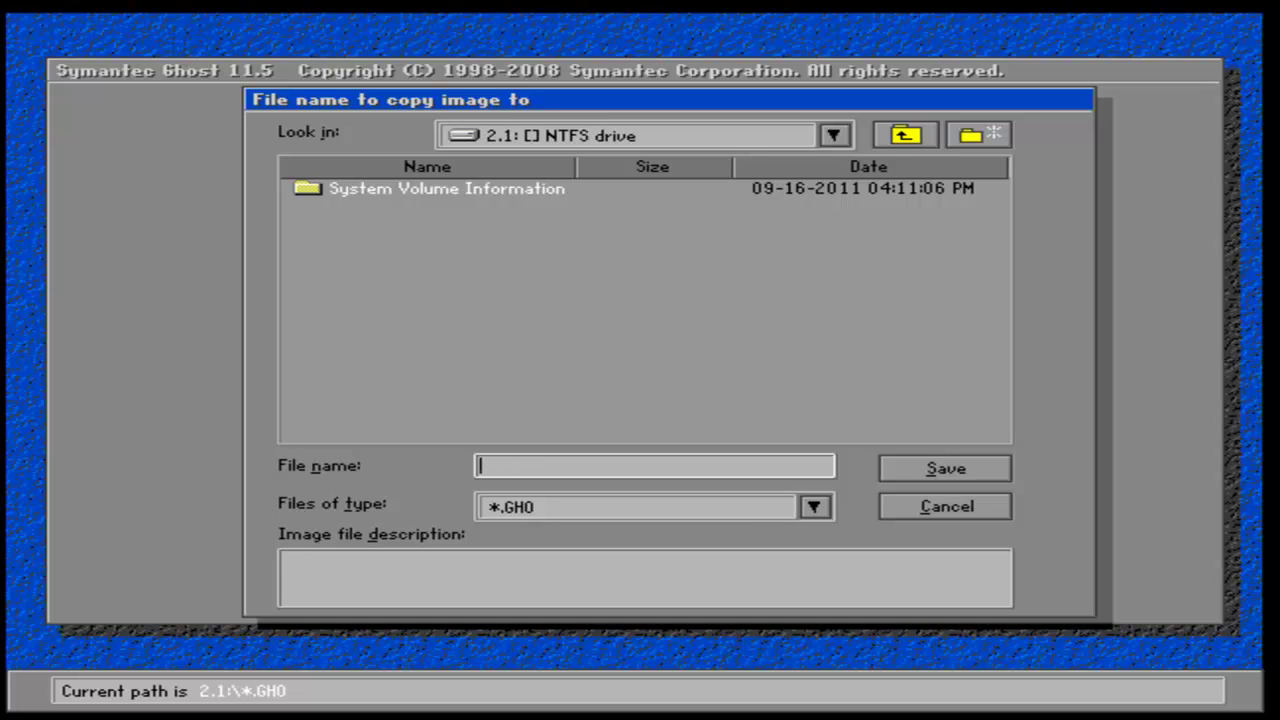
- Name the image file Win7Host and save it as the image destination
type("Win7Host")
key("Tab")
key("Tab")
key("Tab")
key("Tab")
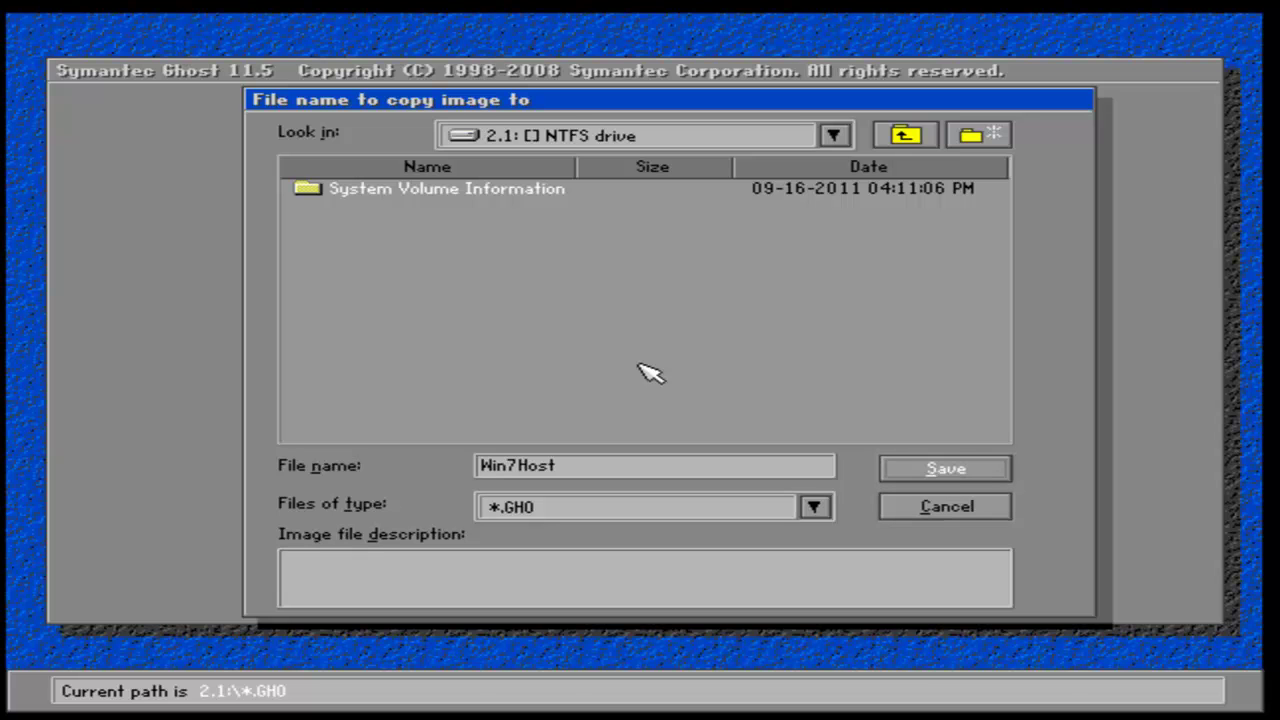
key("Return")
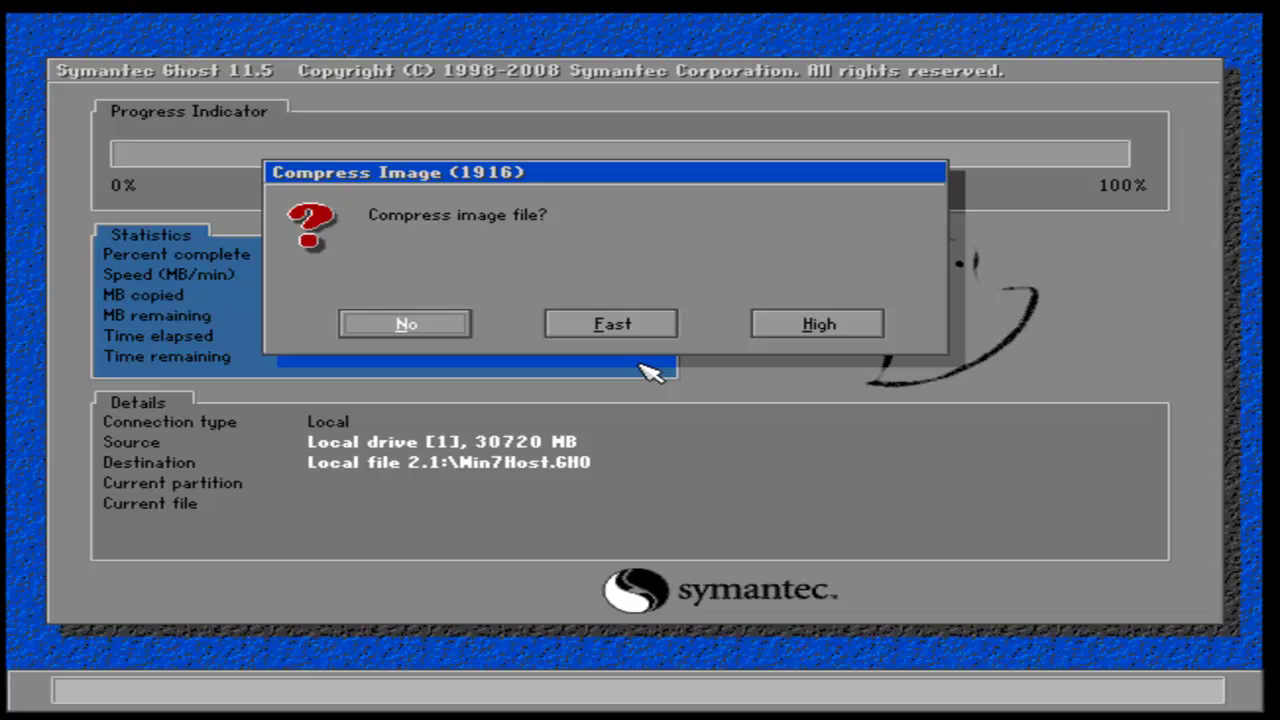
- Choose High compression for the image file and proceed with the image file creation
key("Tab")
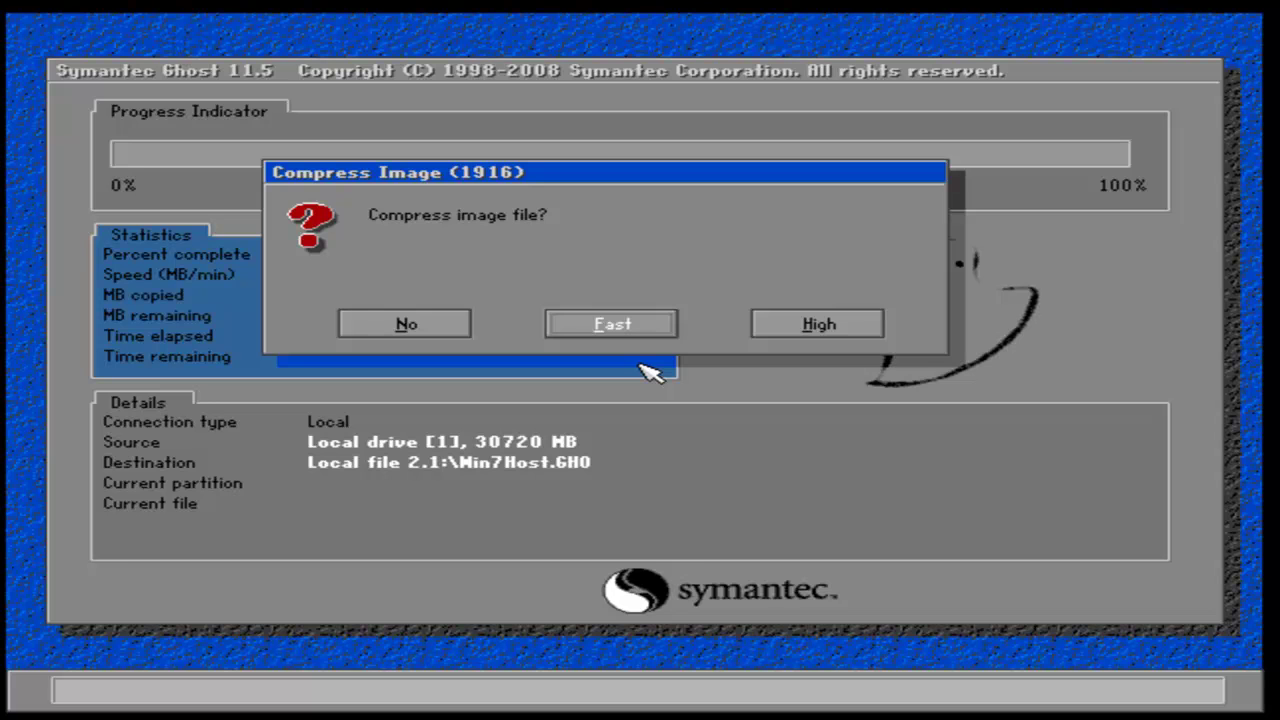
key("Right")
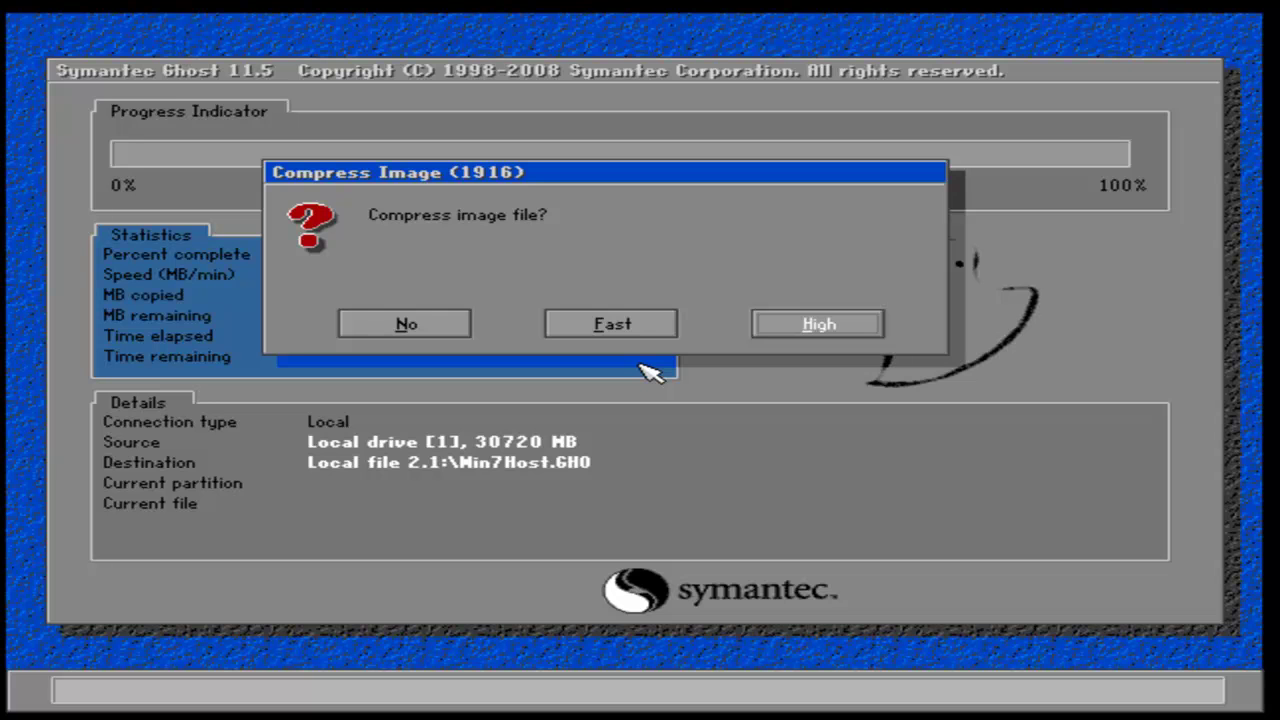
key("Return")
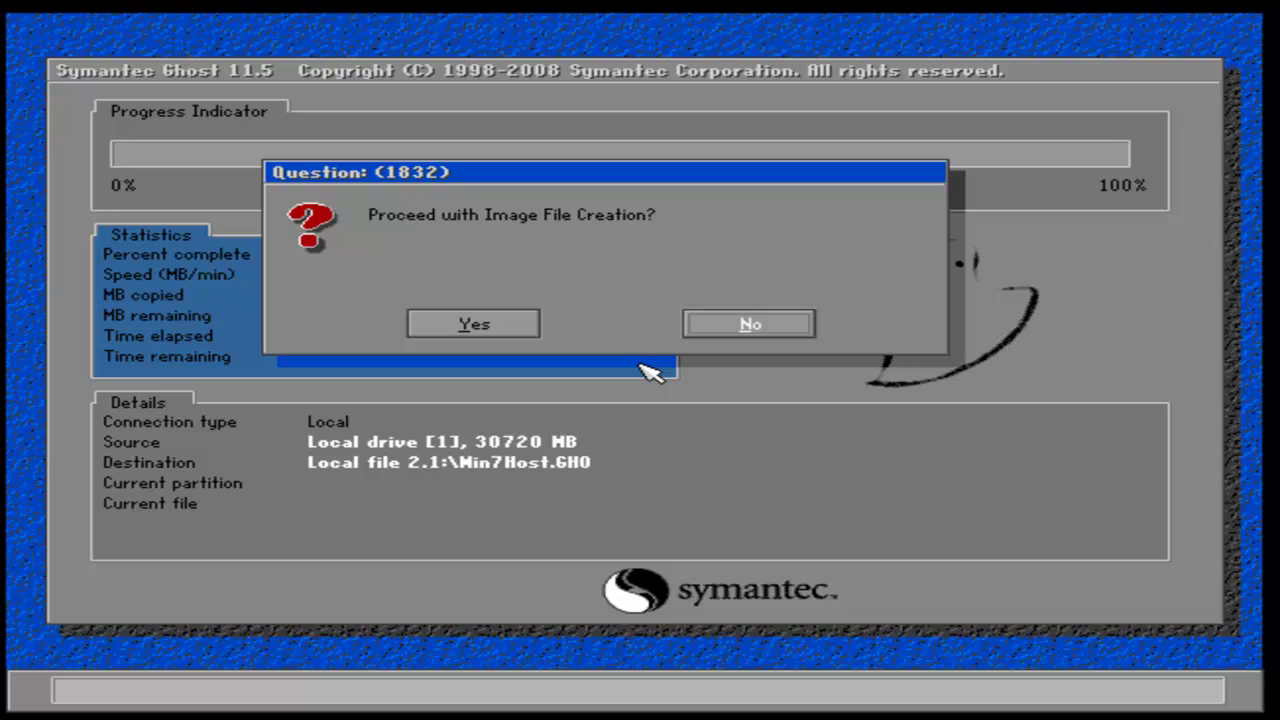
key("Left")
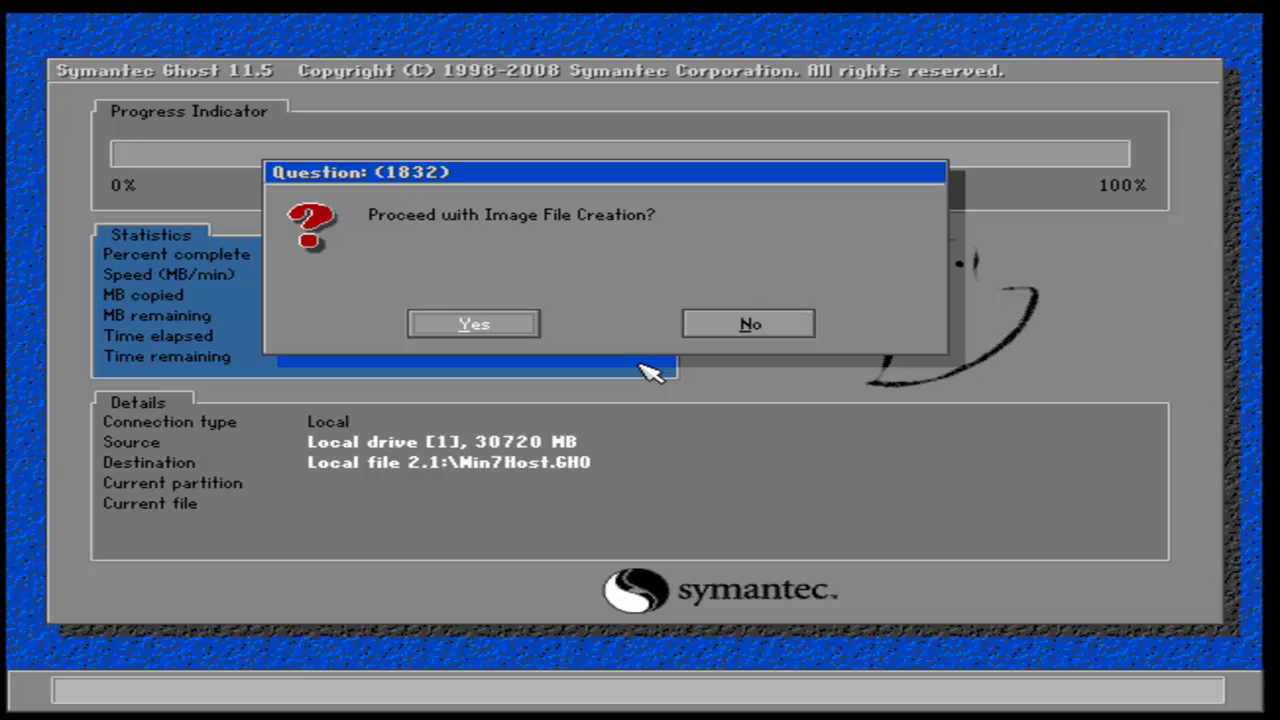
key("Return")
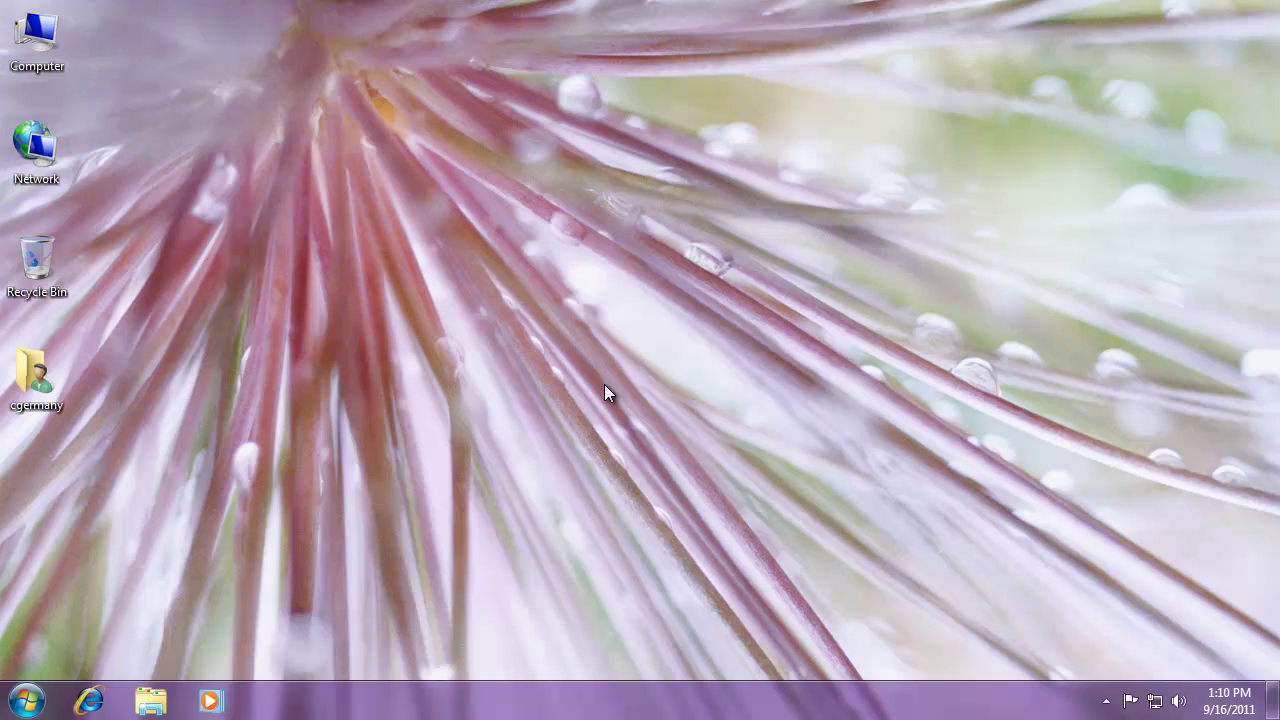
- Open Computer in Windows and view the contents of Local Disk (C:)
double_click(38, 38)
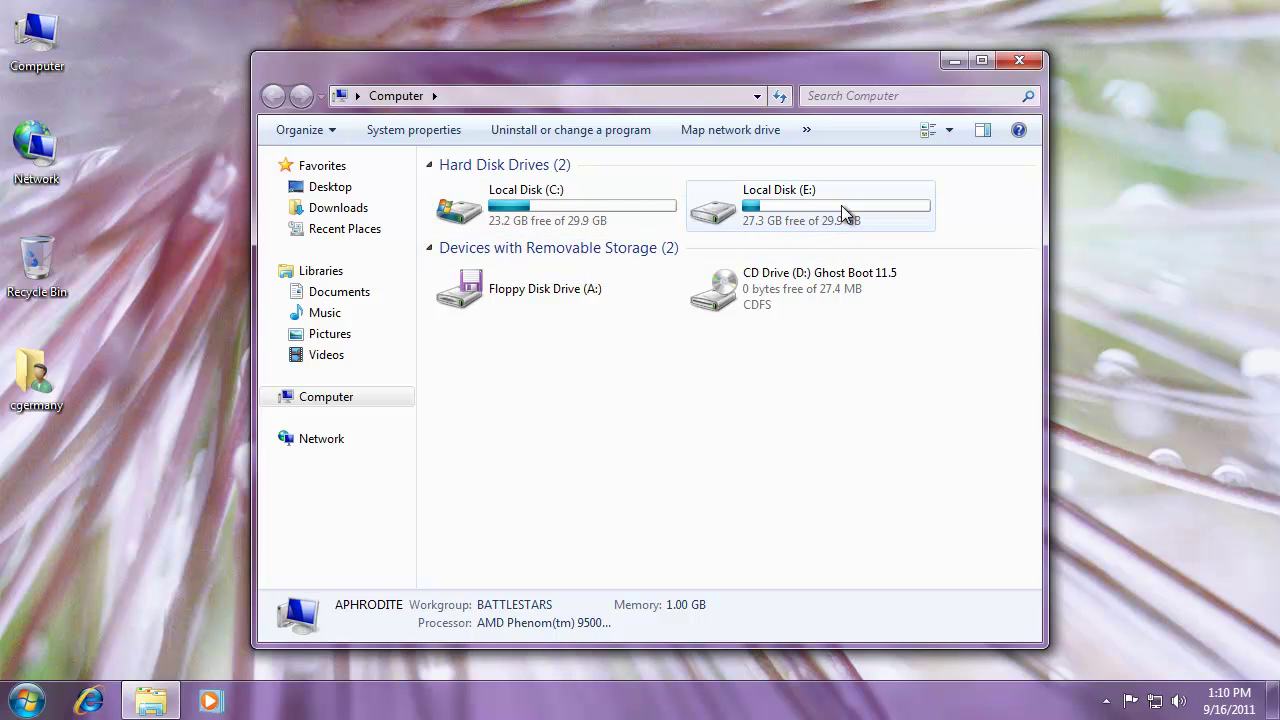
double_click(588, 205)
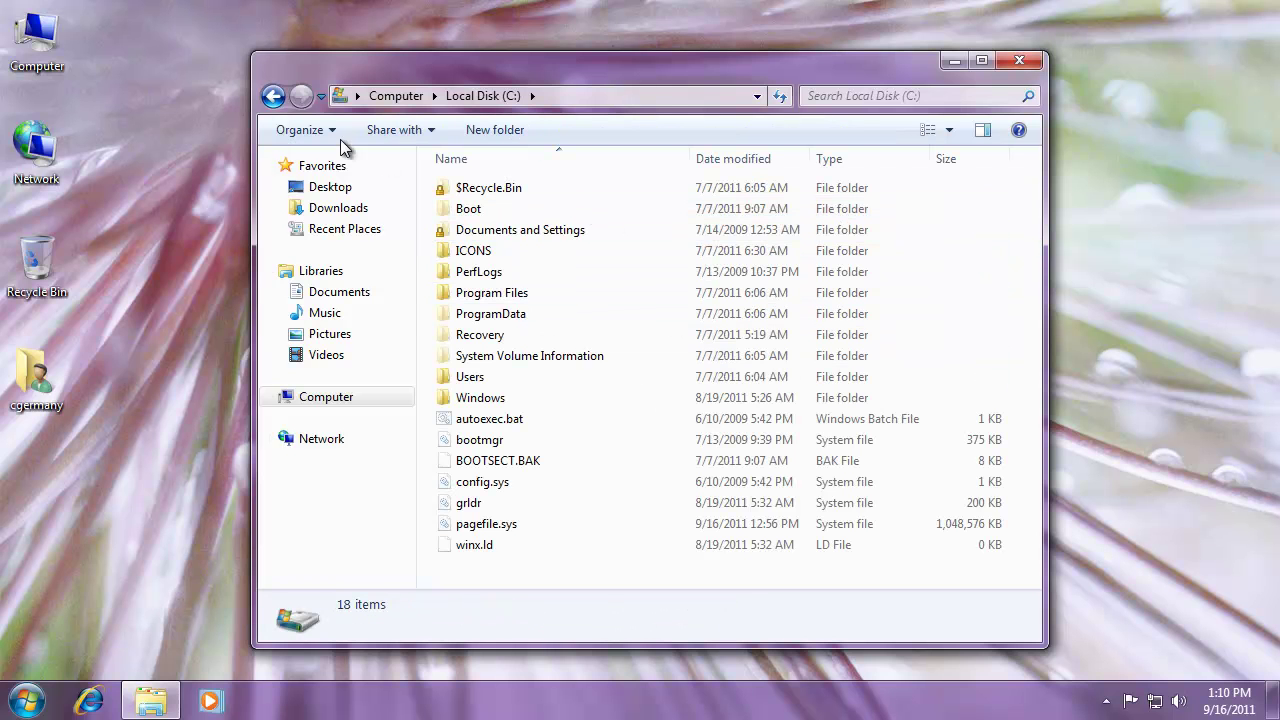
- Return to Computer and open Local Disk (E:) to view its contents
left_click(273, 96)
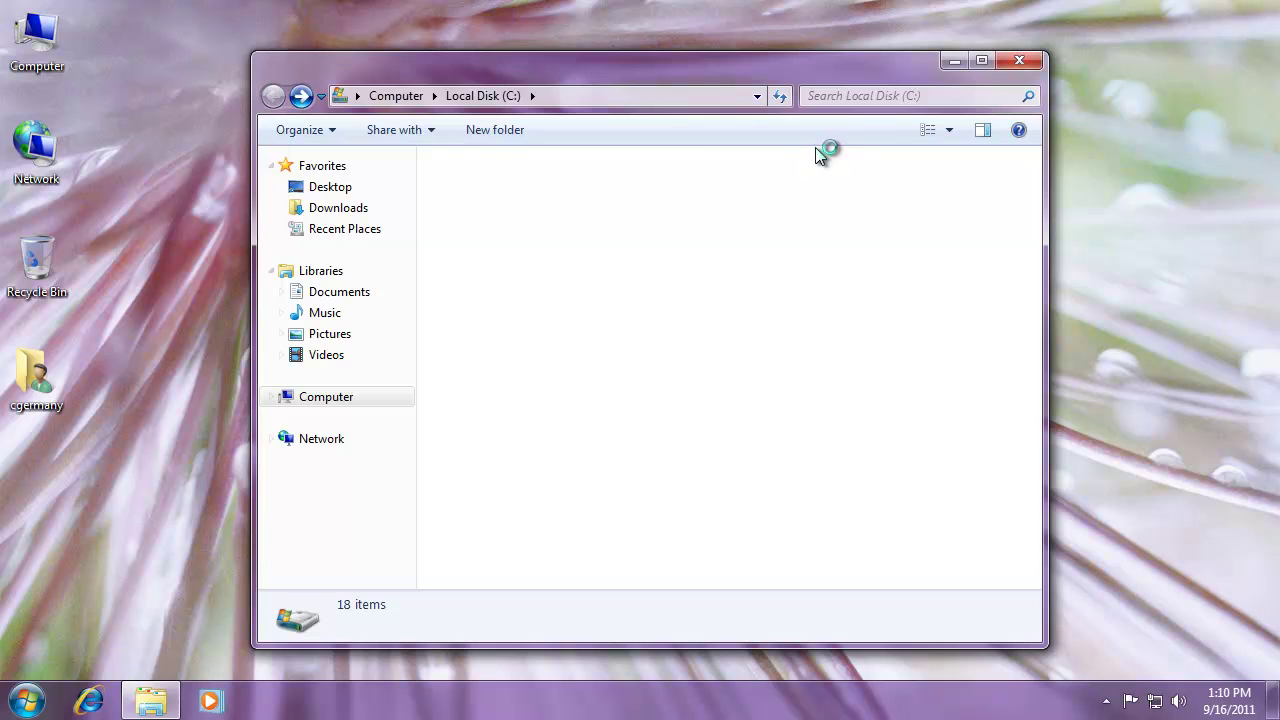
left_click(809, 212)
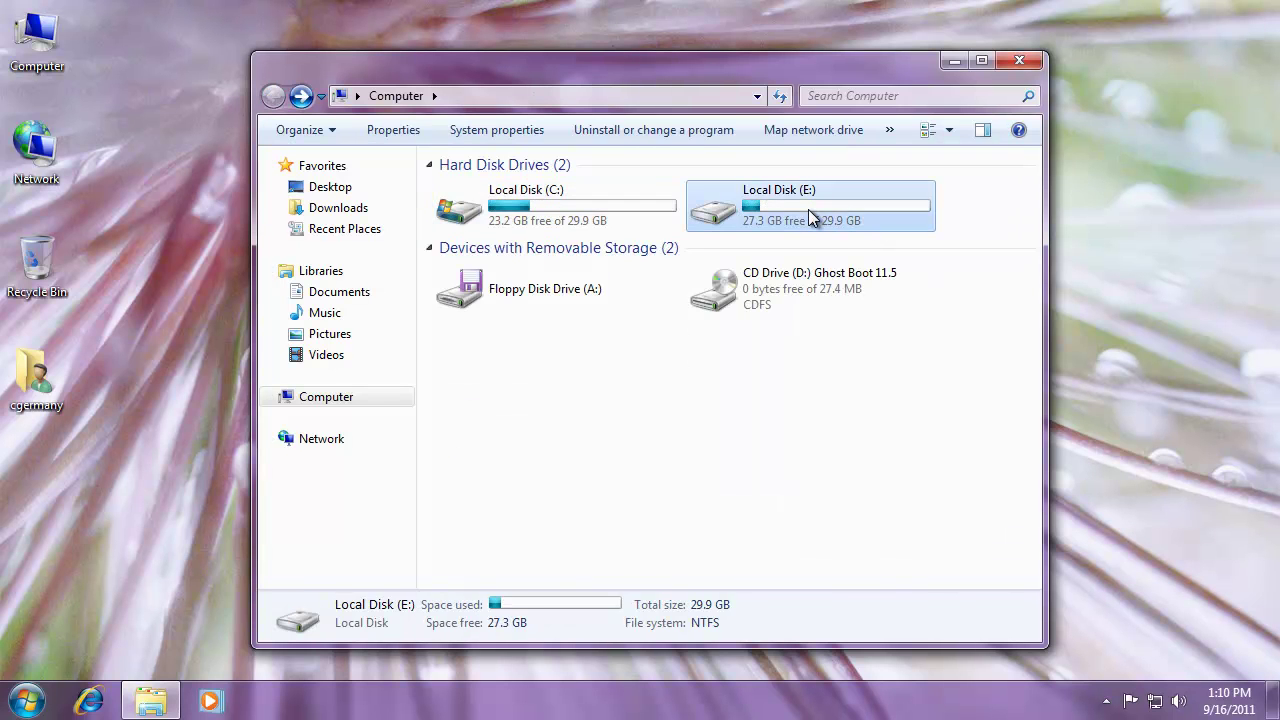
double_click(808, 209)
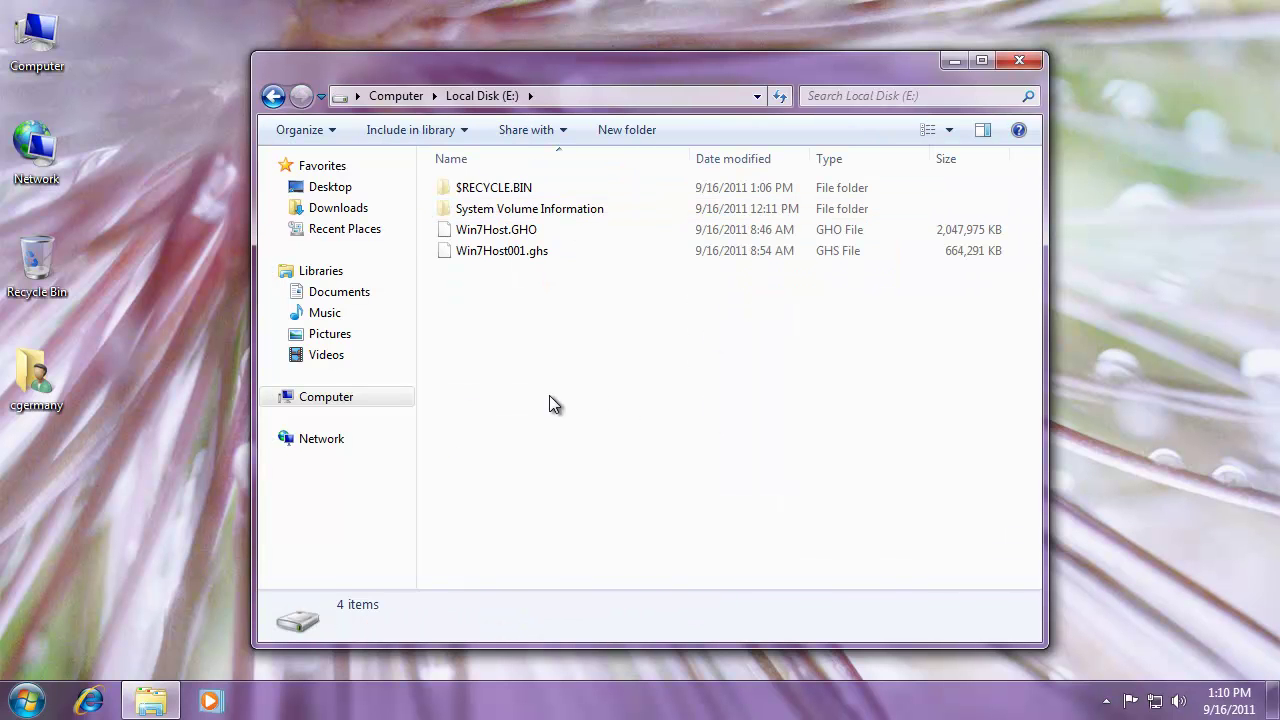
- Examine the details of the Win7Host.GHO and Win7Host001.ghs image files, and close the Explorer window
left_click(523, 238)
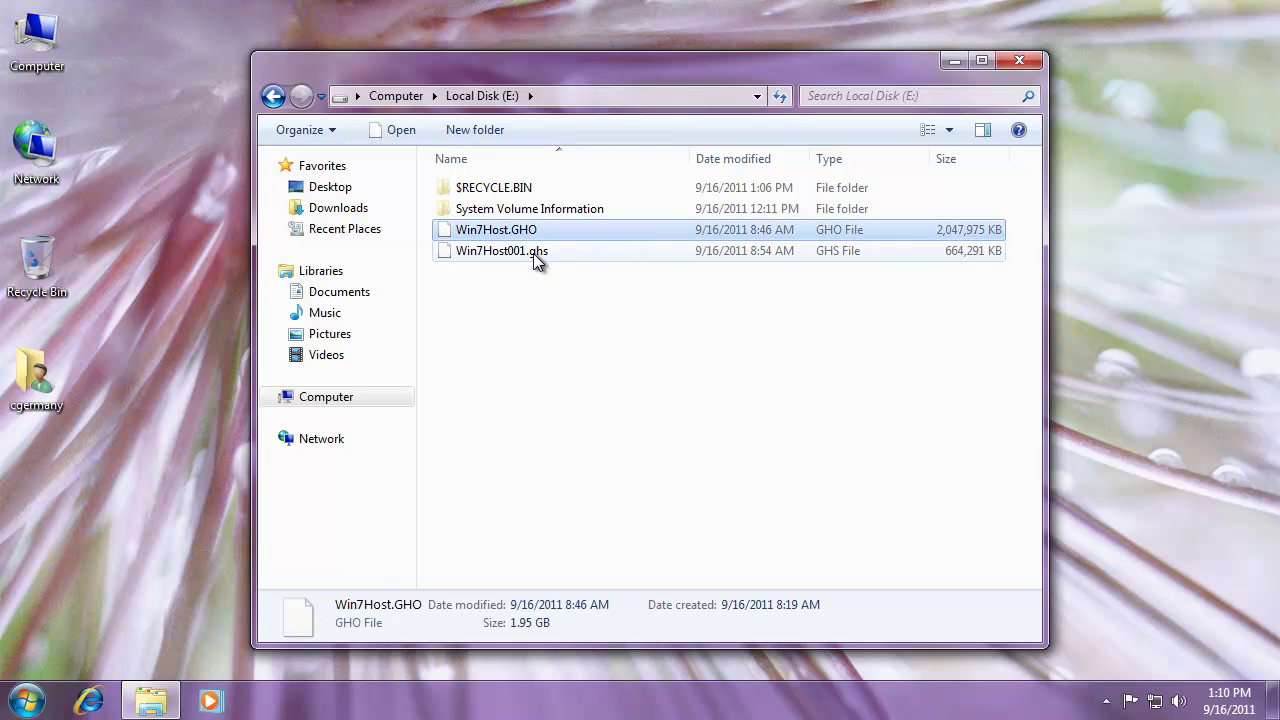
left_click(533, 253)
left_click(584, 348)
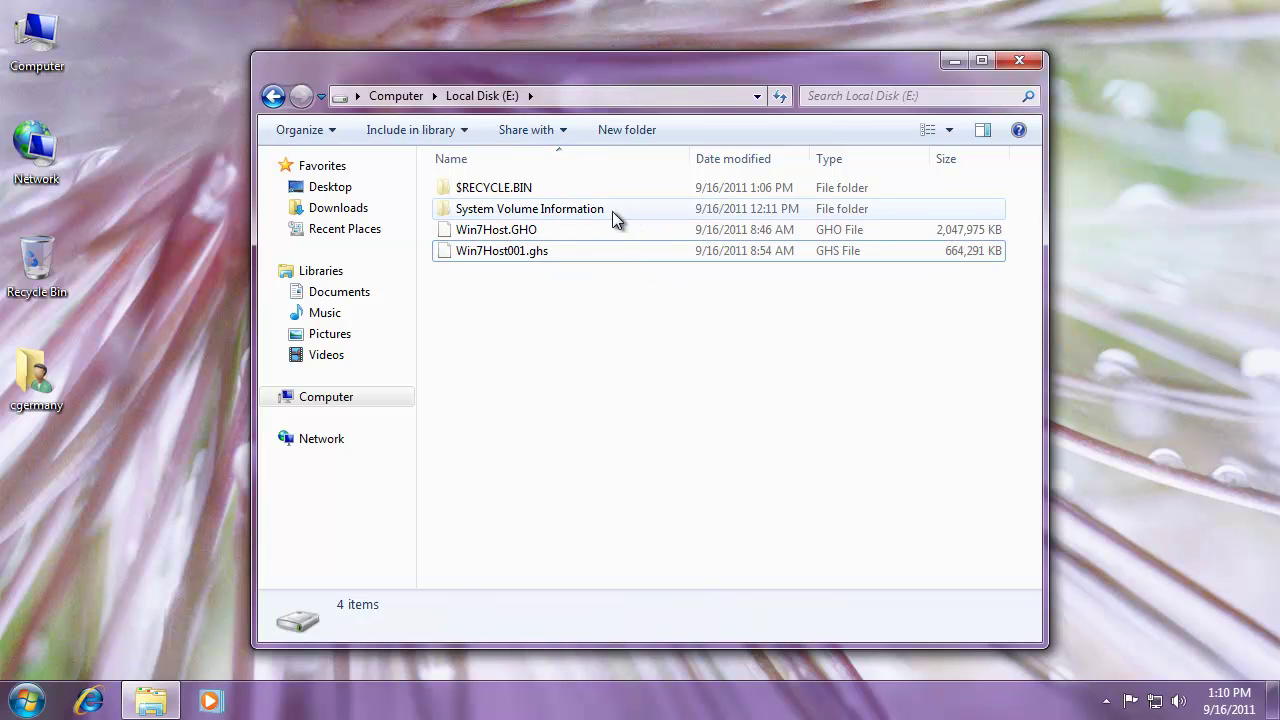
left_click(550, 253)
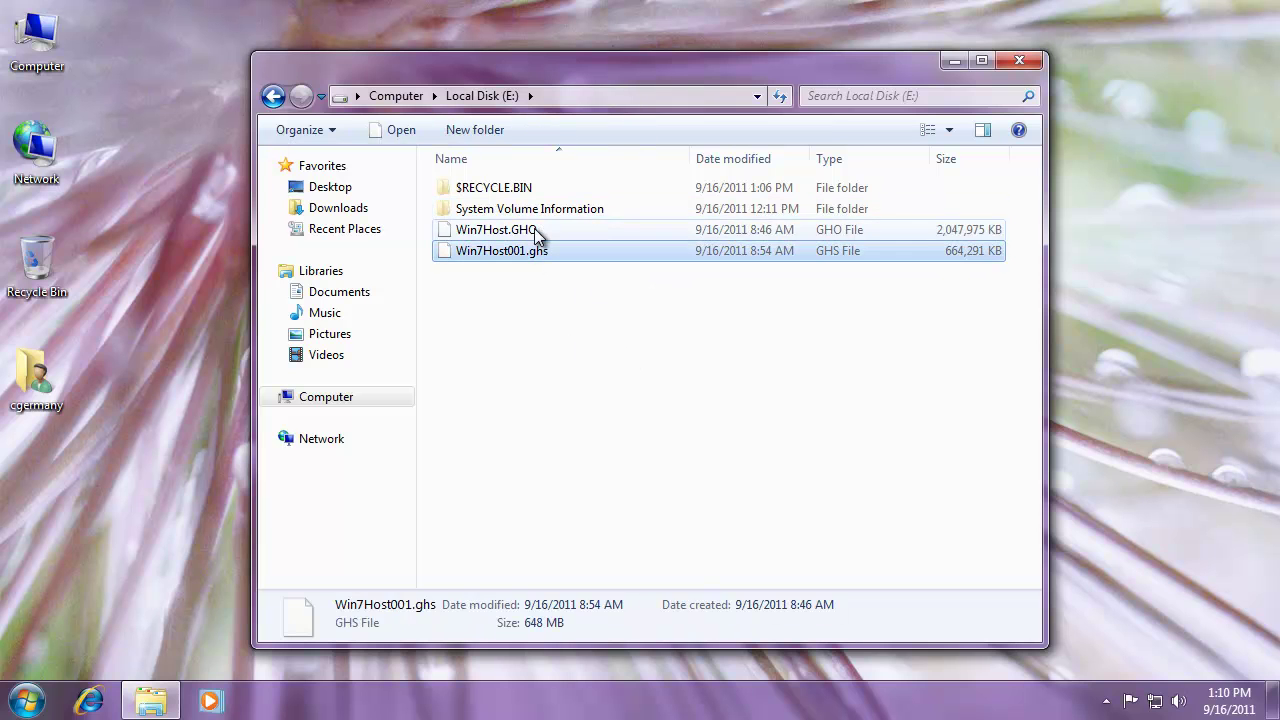
left_click(542, 266)
left_click(541, 251)
left_click(675, 387)
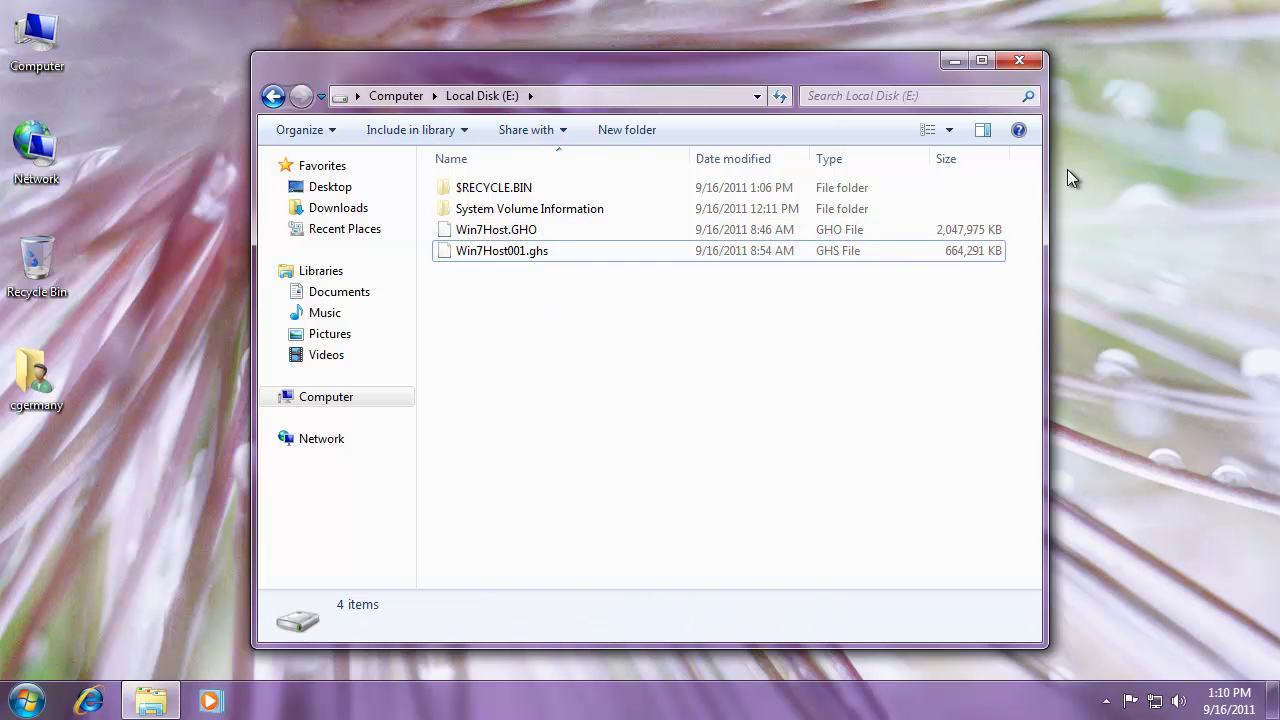
left_click(1020, 62)
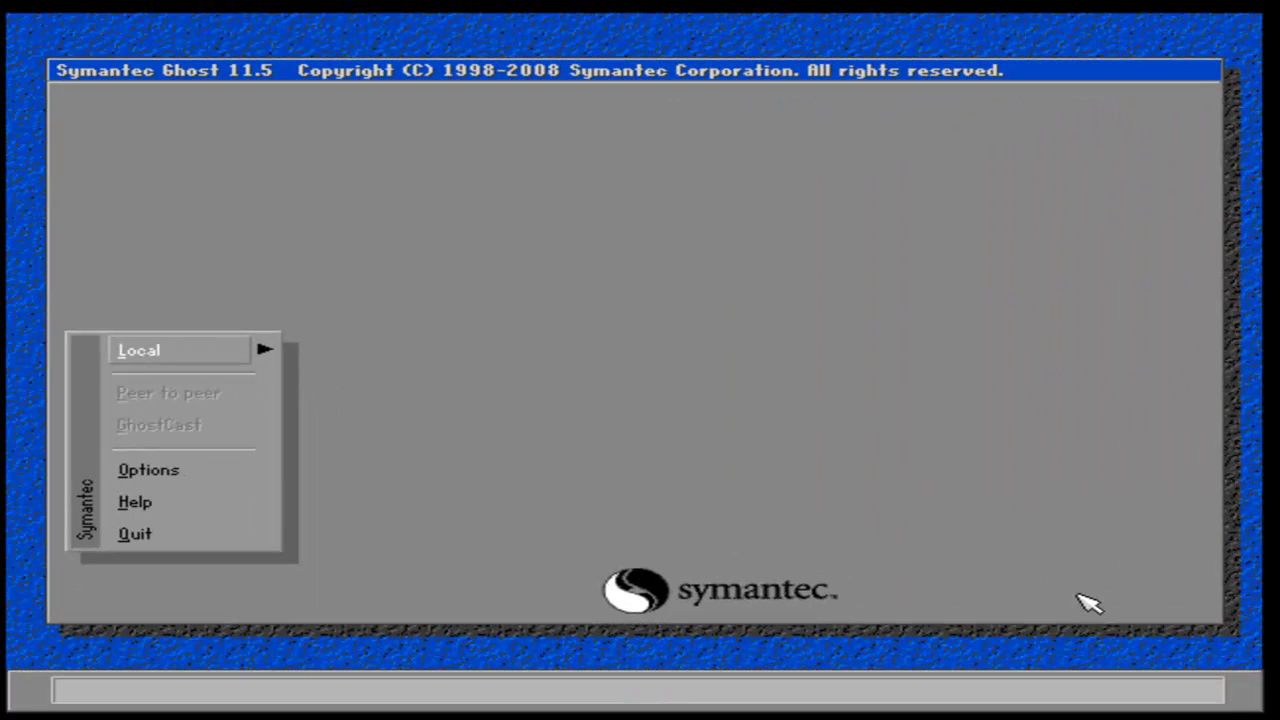
- Start a local disk restore from an image file in Symantec Ghost
key("Return")
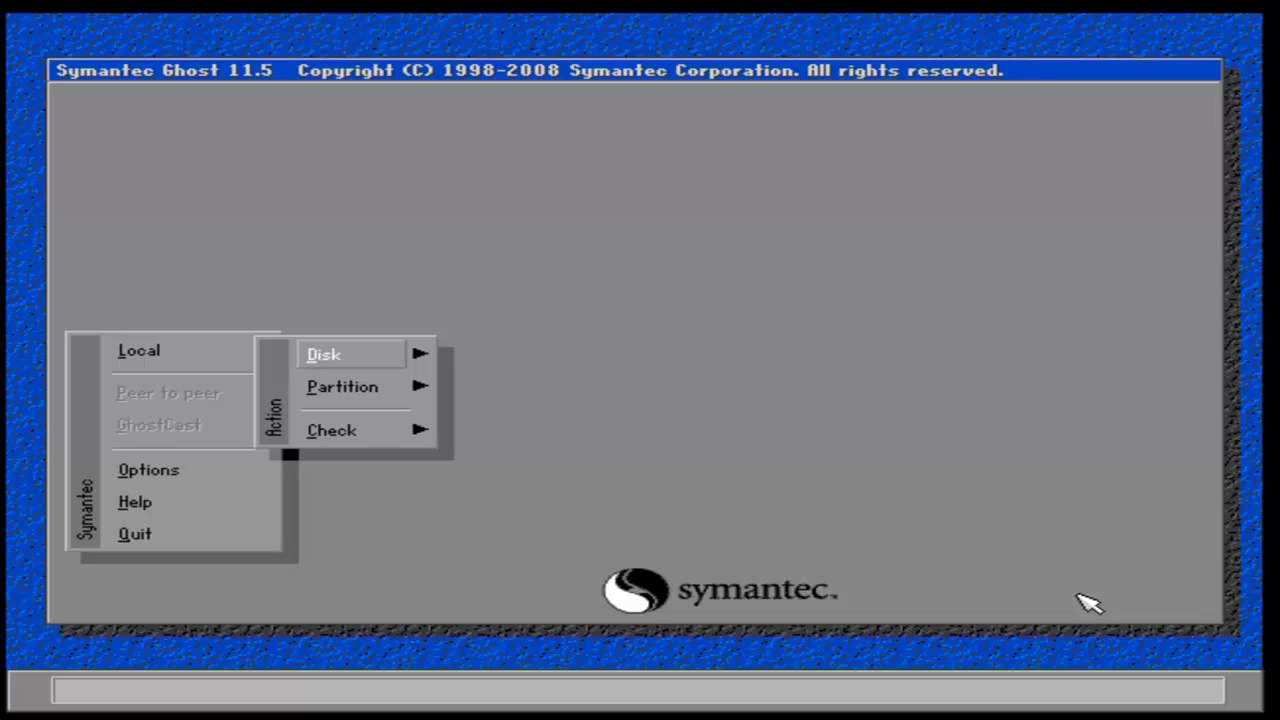
key("Right")
key("Down")
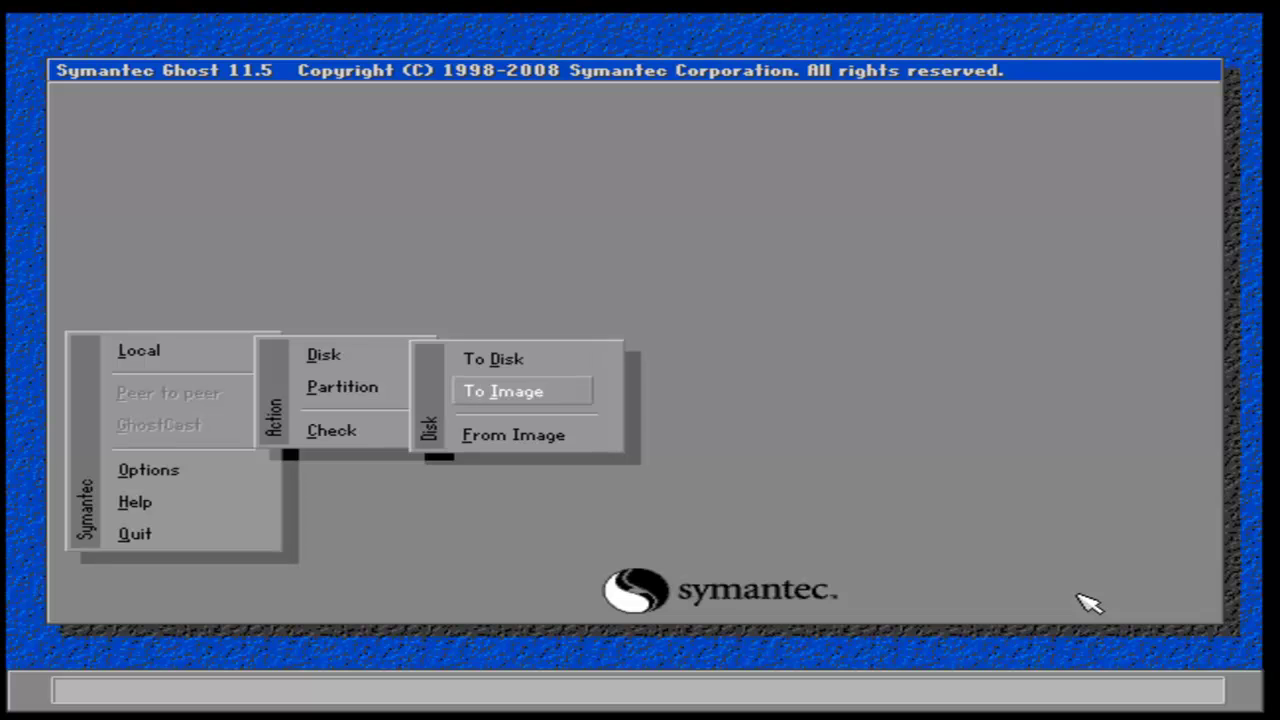
key("Down")
key("Return")
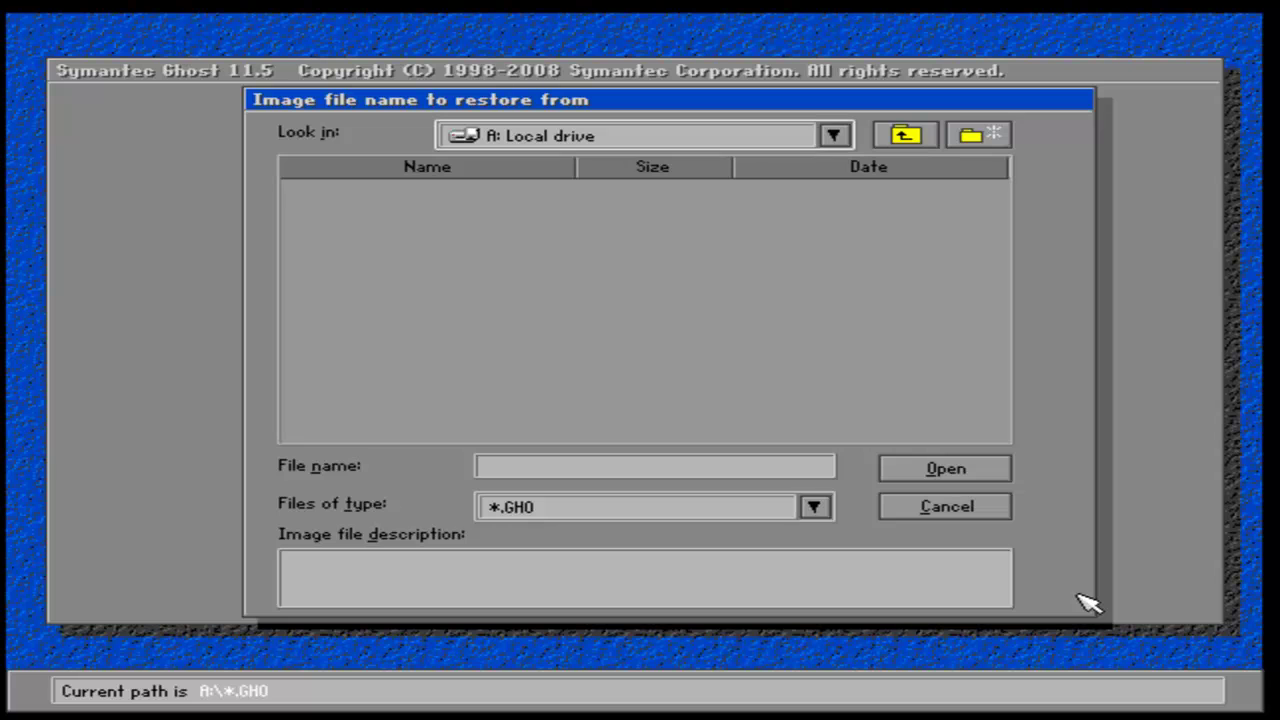
- Open Win7Host.GHO from the 2.1 NTFS drive as the image to restore from
key("alt+Down")
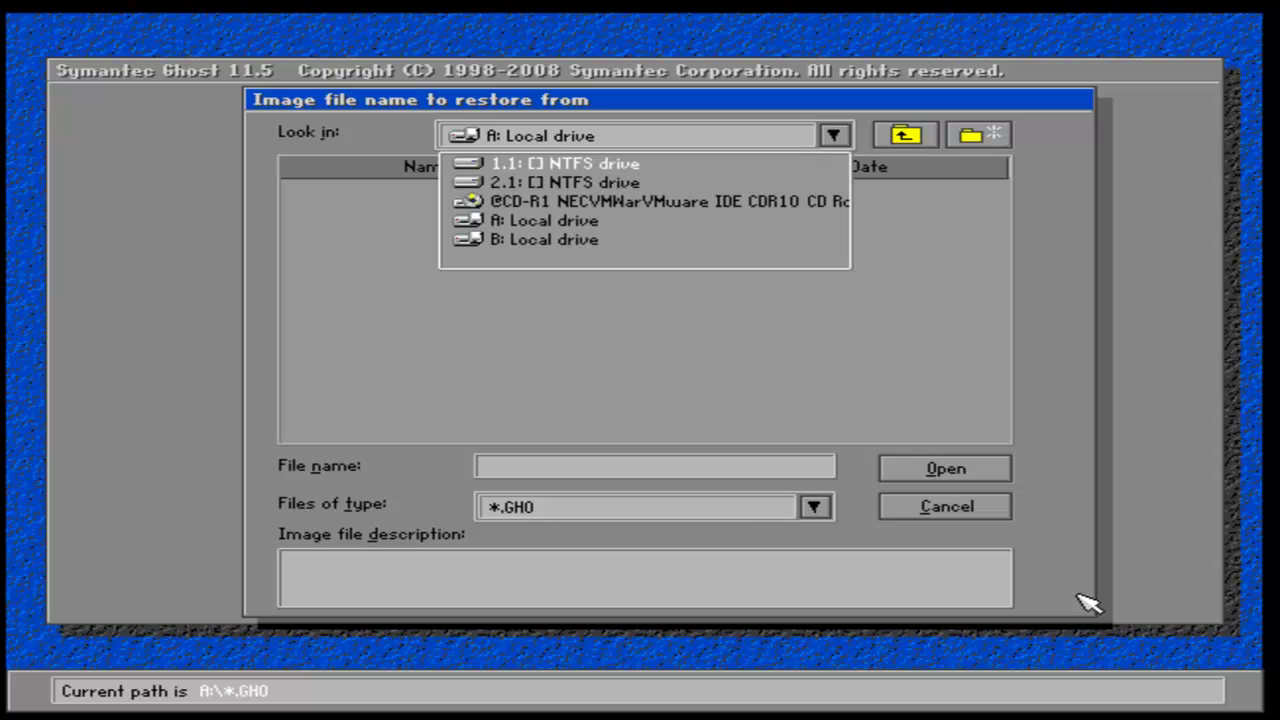
key("Down")
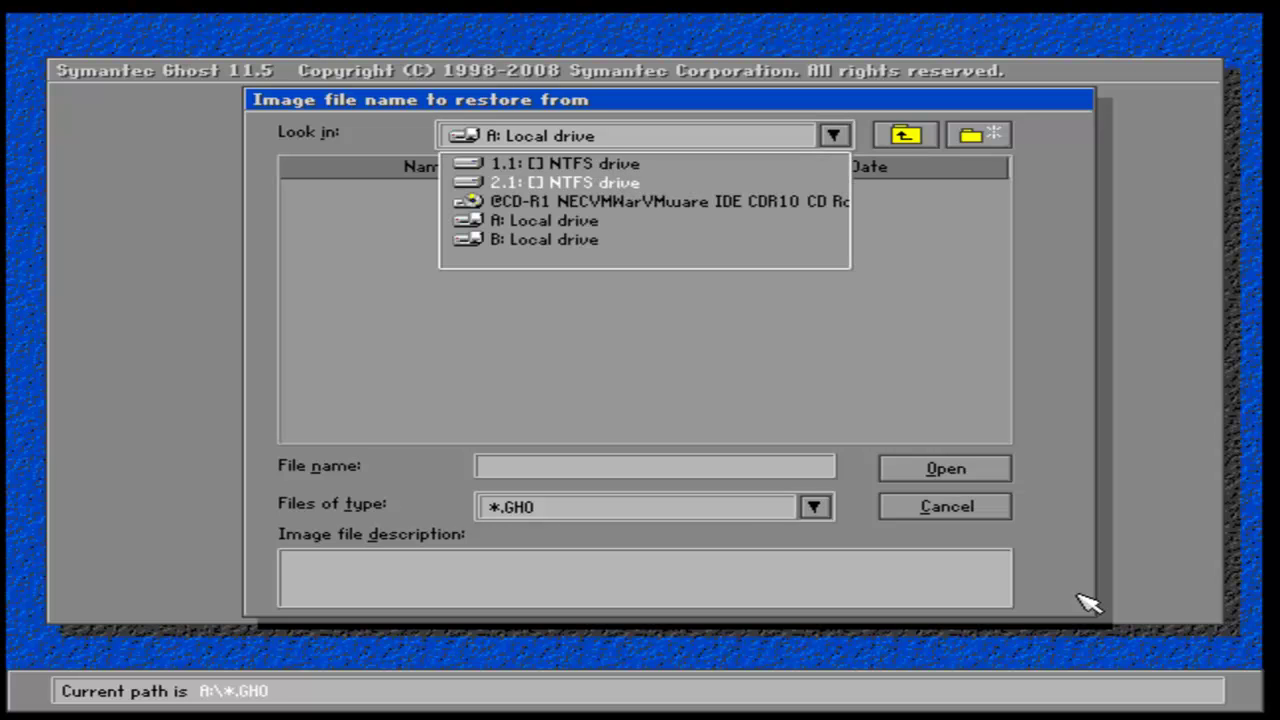
key("Return")
key("Down")
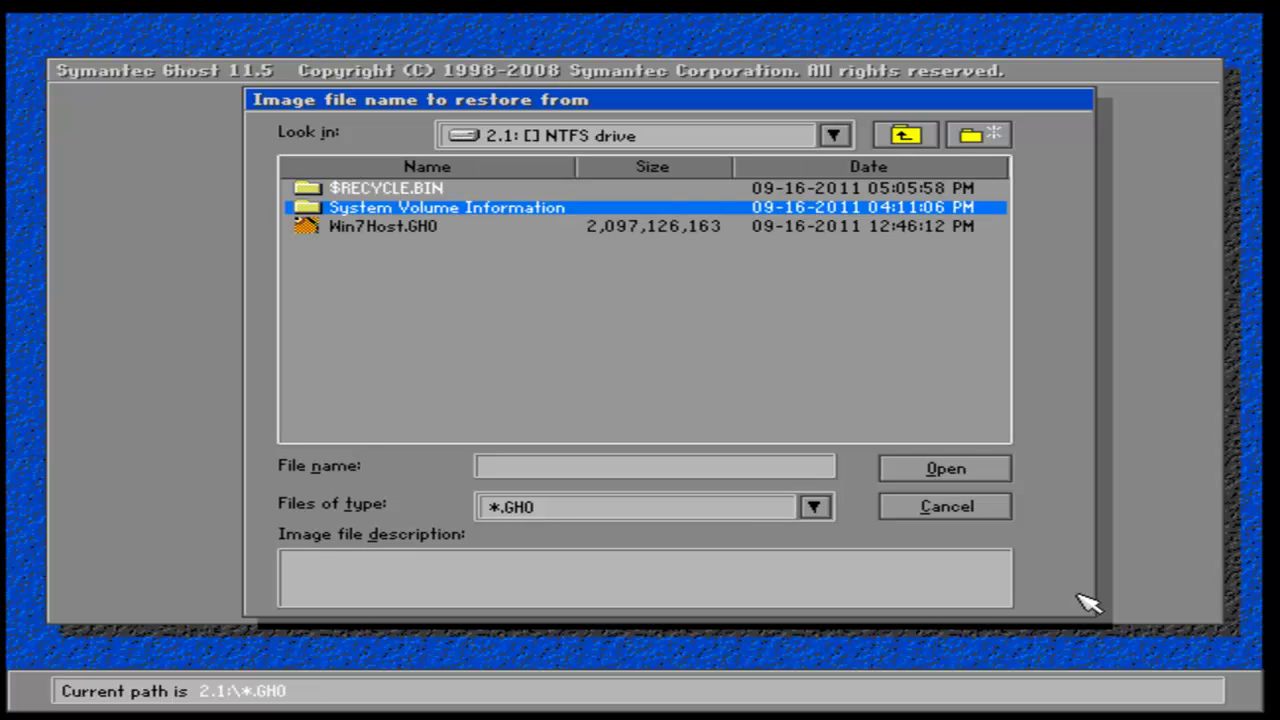
key("Down")
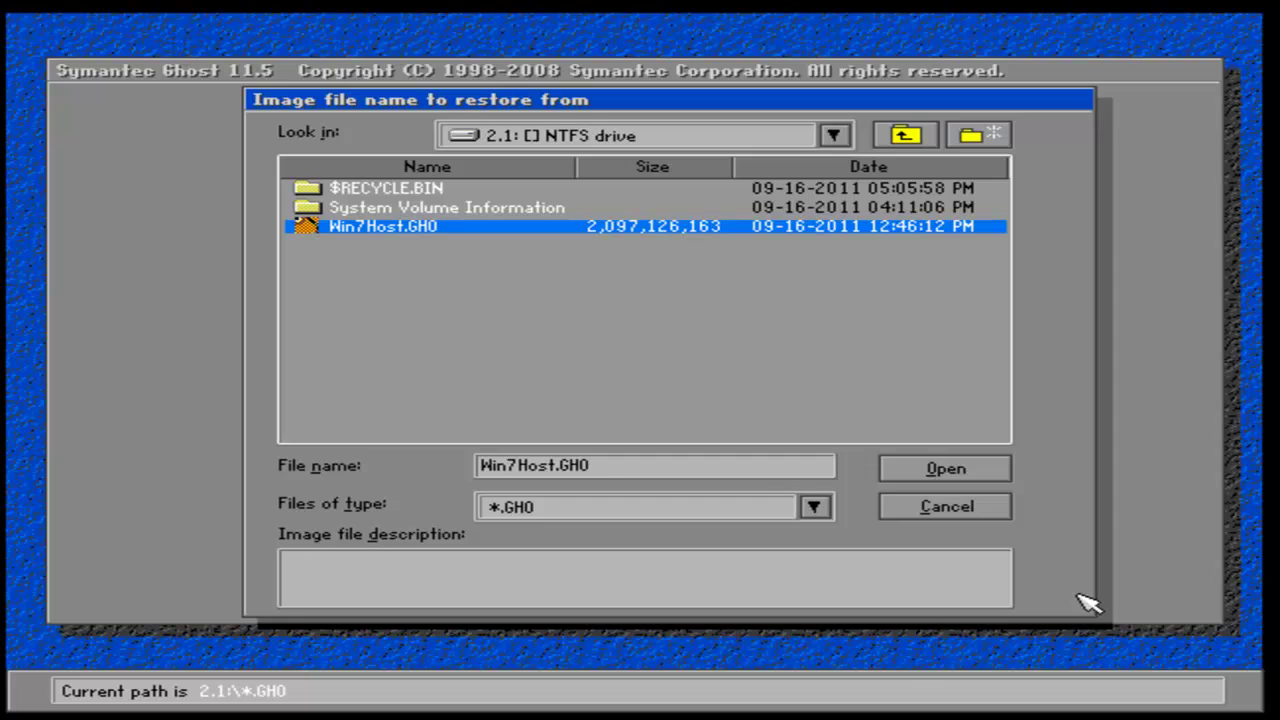
key("Return")
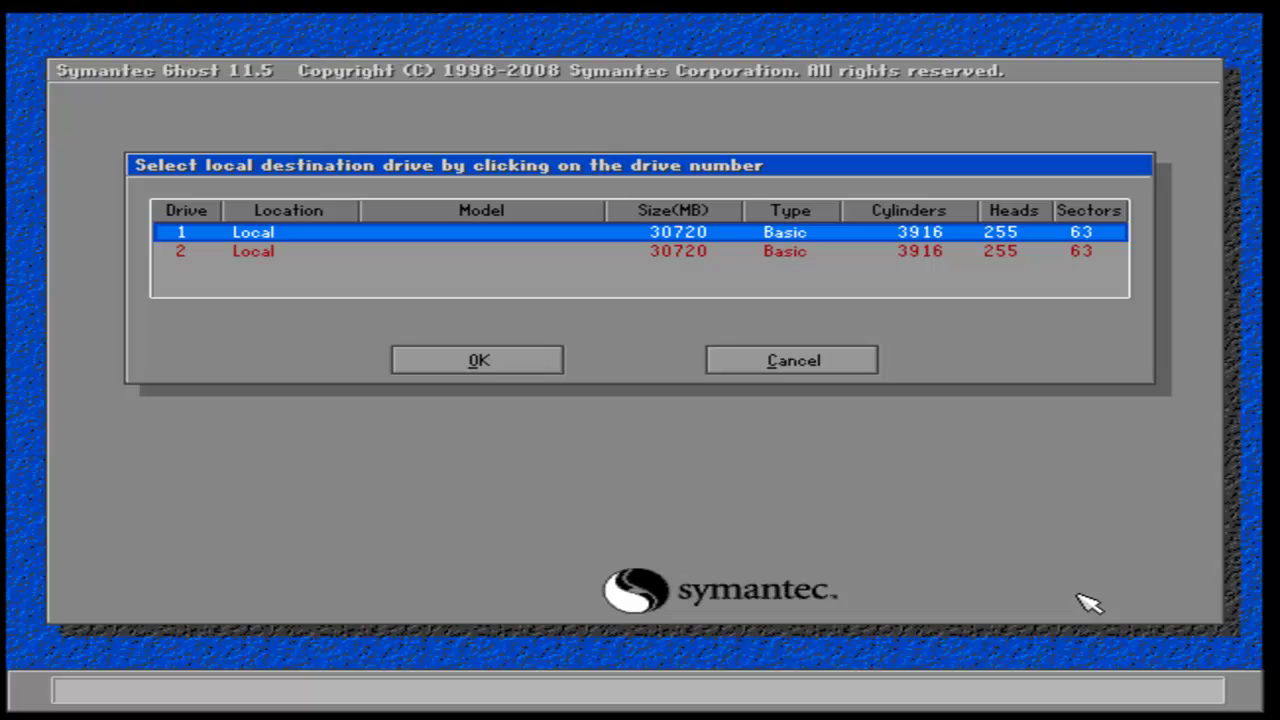
- Select drive 1 as the restore destination and accept the proposed destination drive details
key("Return")
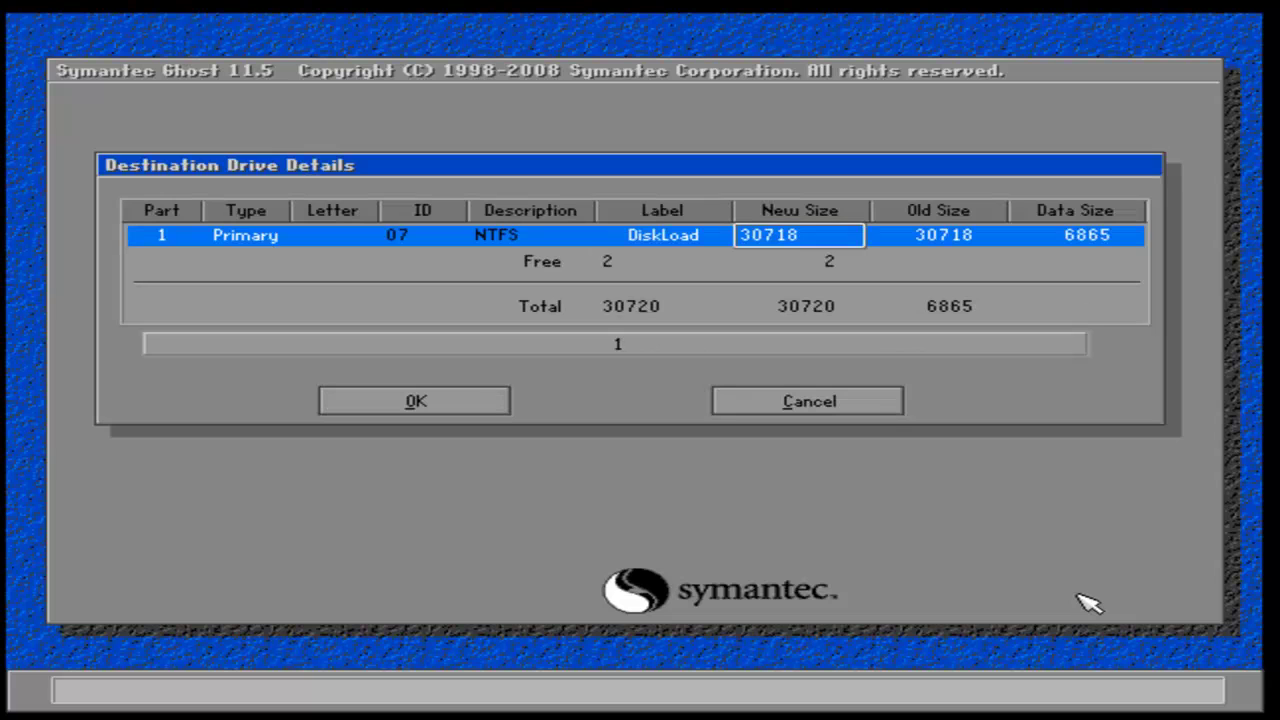
key("Tab")
key("Tab")
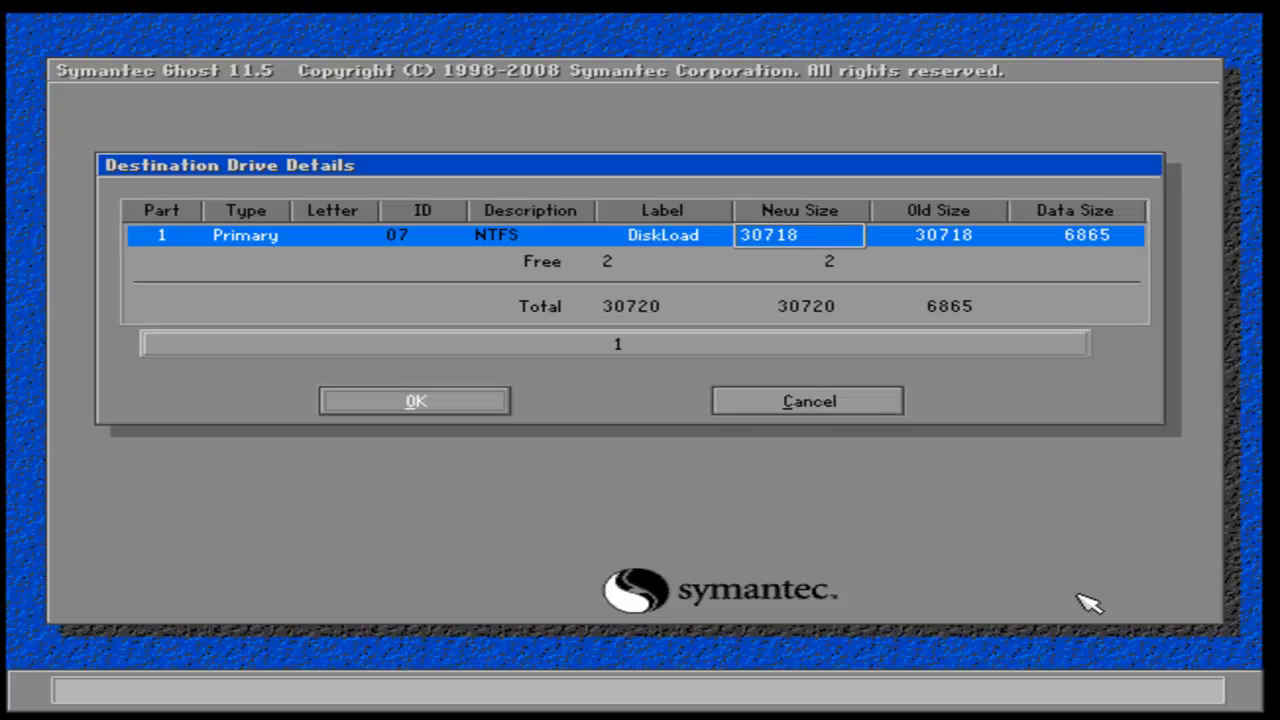
key("Return")
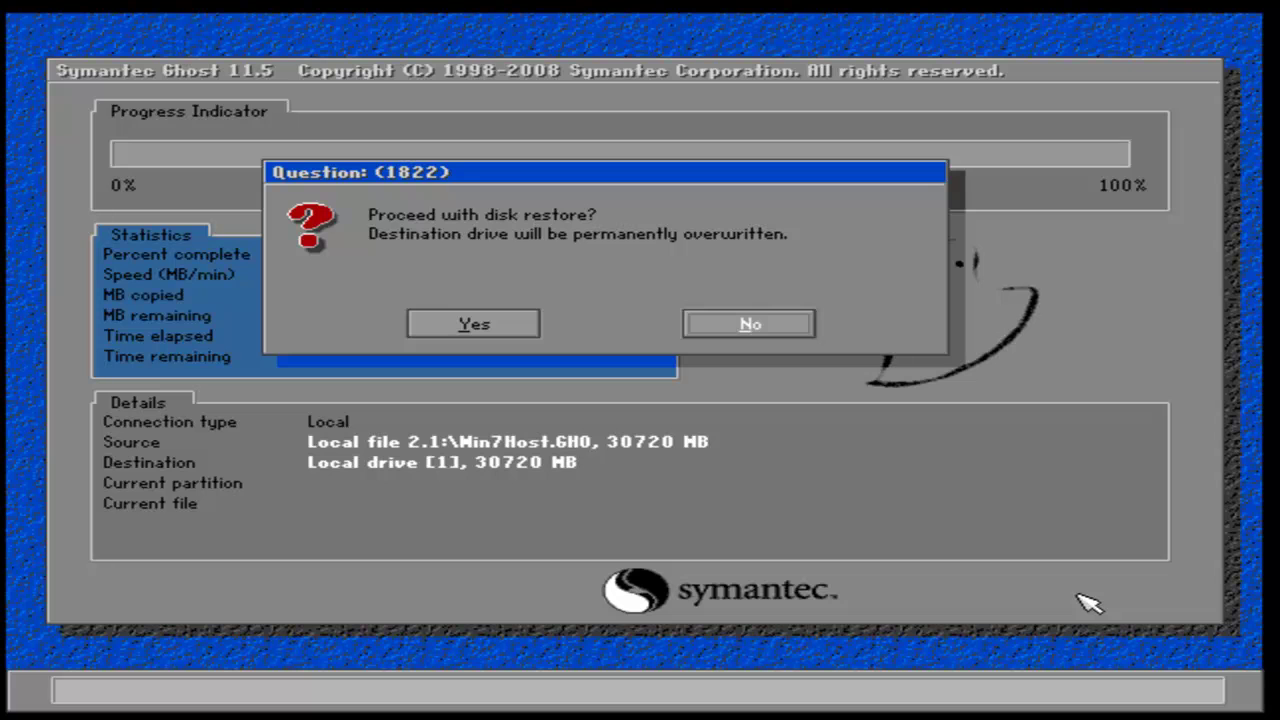
- Proceed with the disk restore and continue in Ghost without resetting the computer
key("Left")
key("Return")
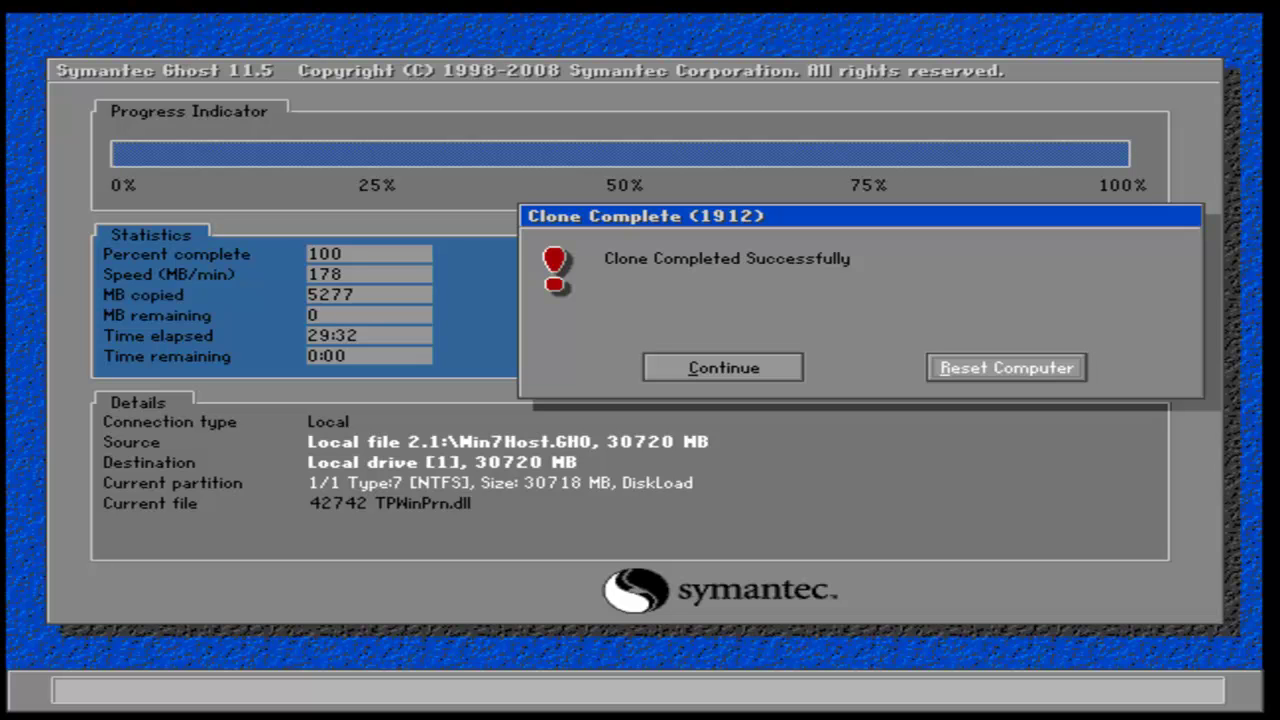
left_click(723, 367)
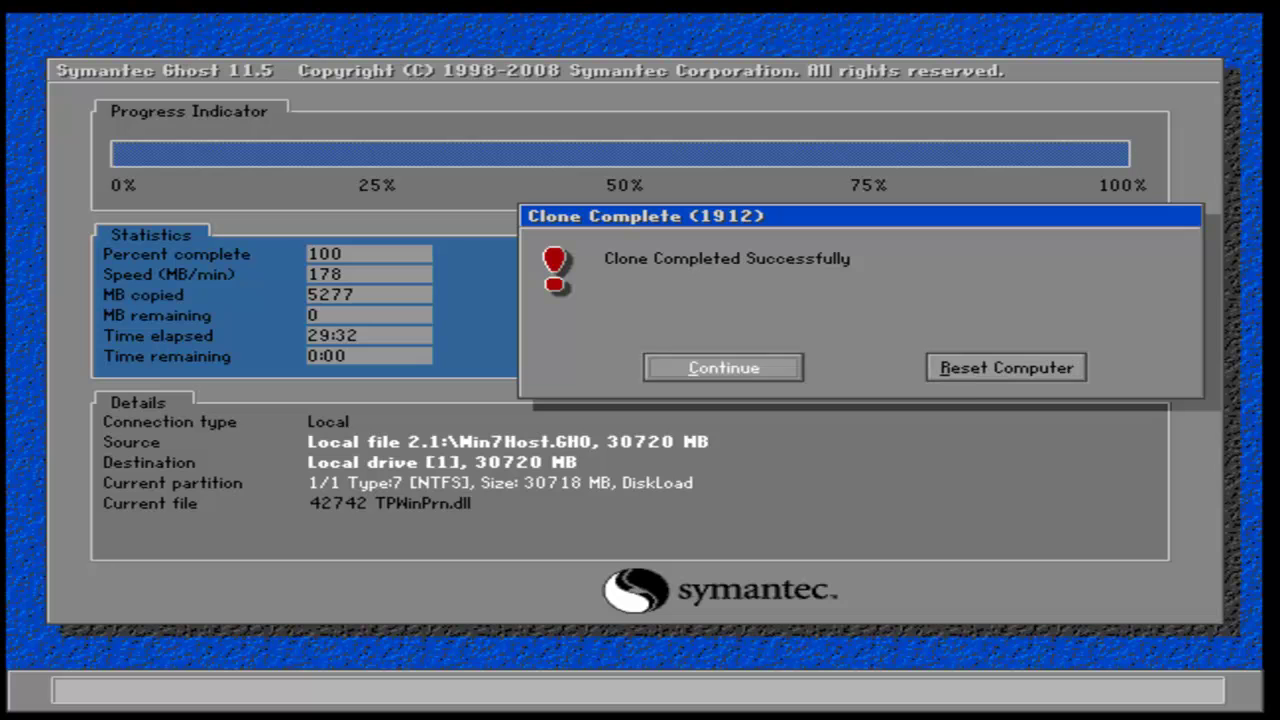
key("Return")
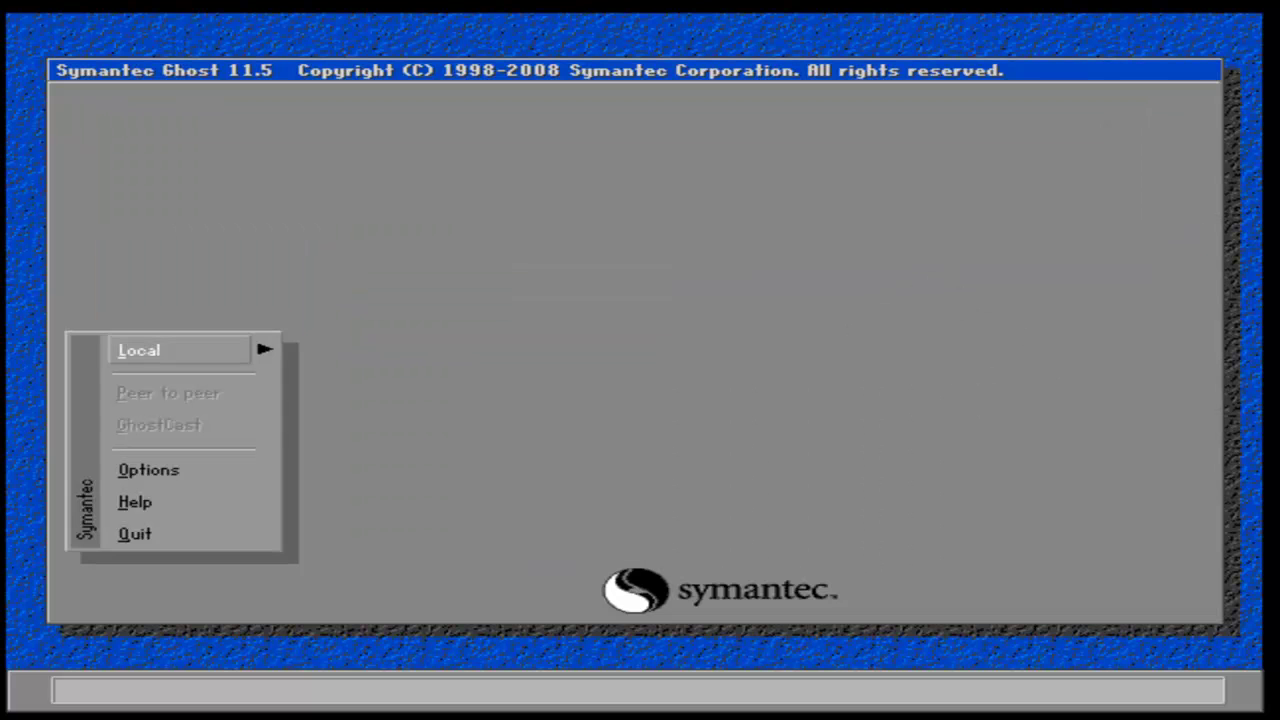
- Examine the local Disk operations To Disk, To Image and From Image
key("Return")
key("Return")
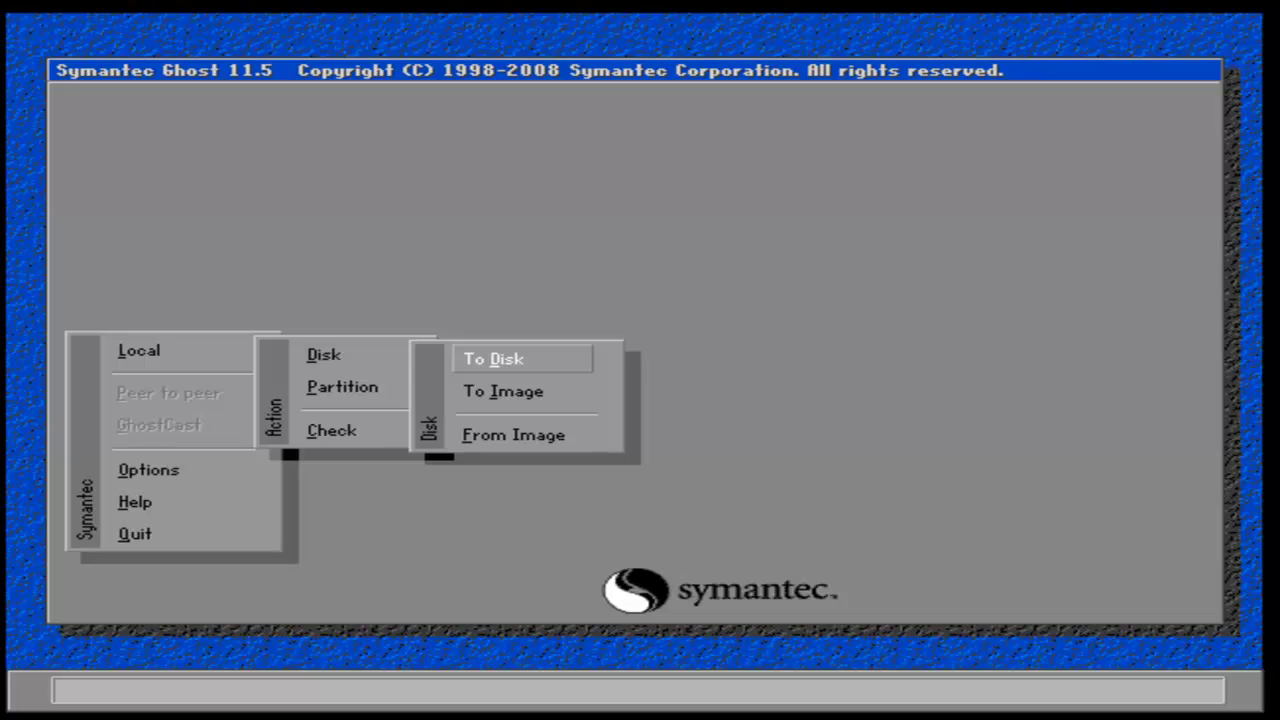
key("Down")
key("Down")
key("Up")
key("Up")
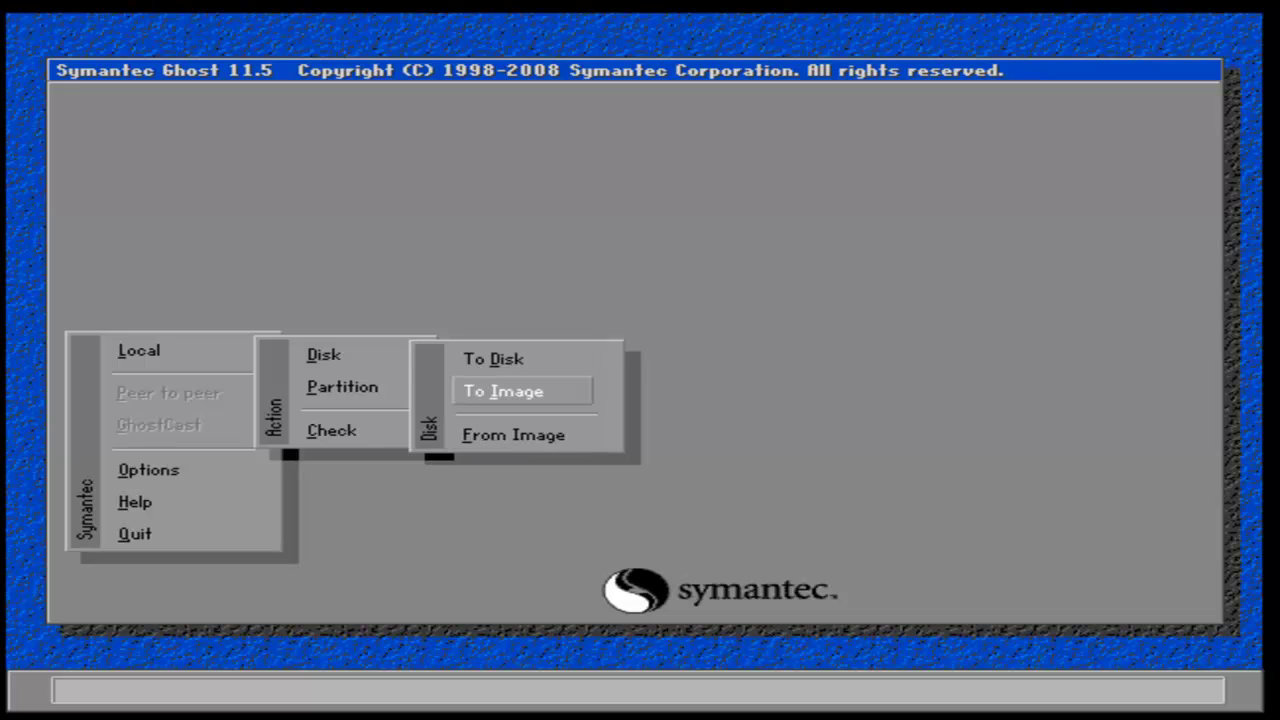
key("Down")
key("Down")
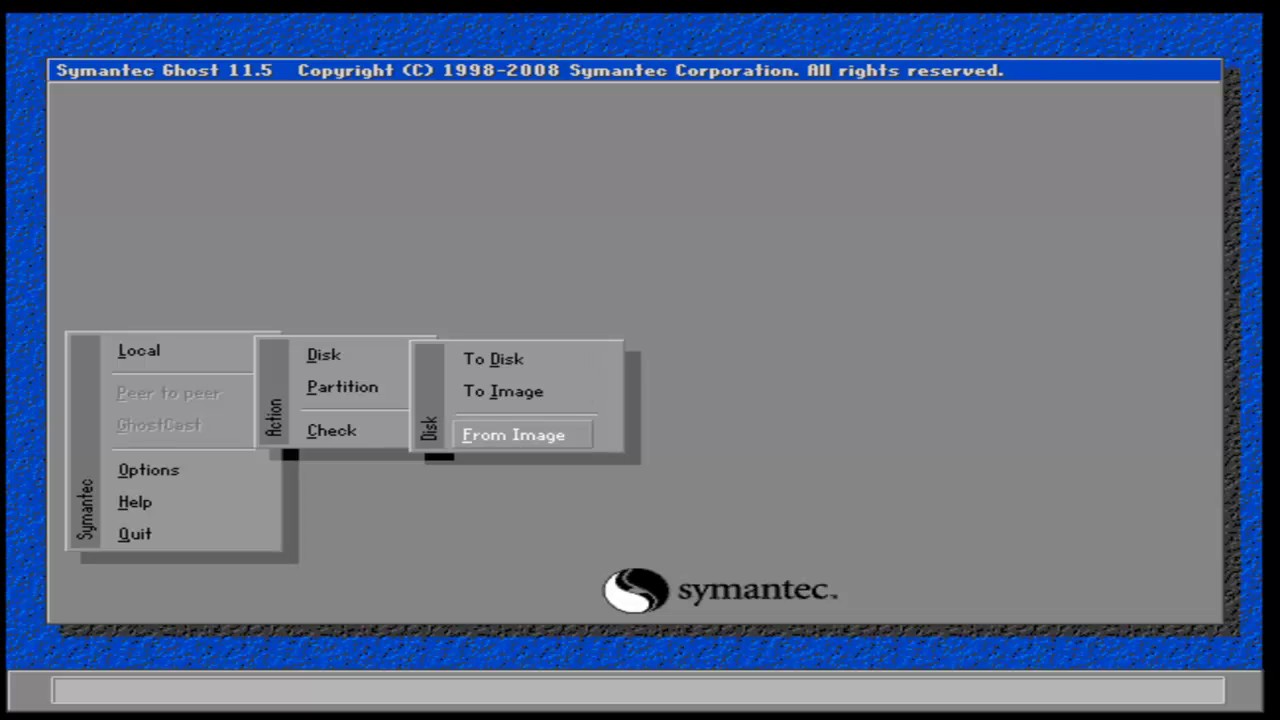
key("Up")
key("Up")
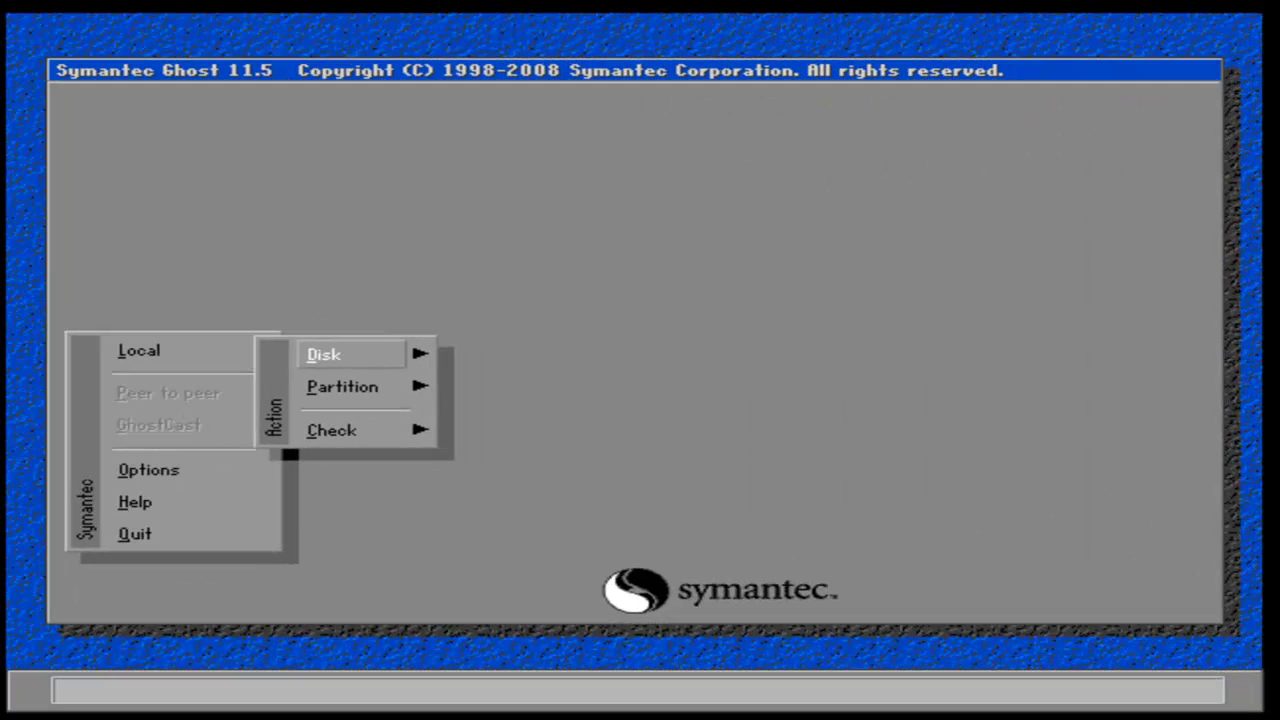
- Examine the local Partition operations To Partition, To Image and From Image
key("Down")
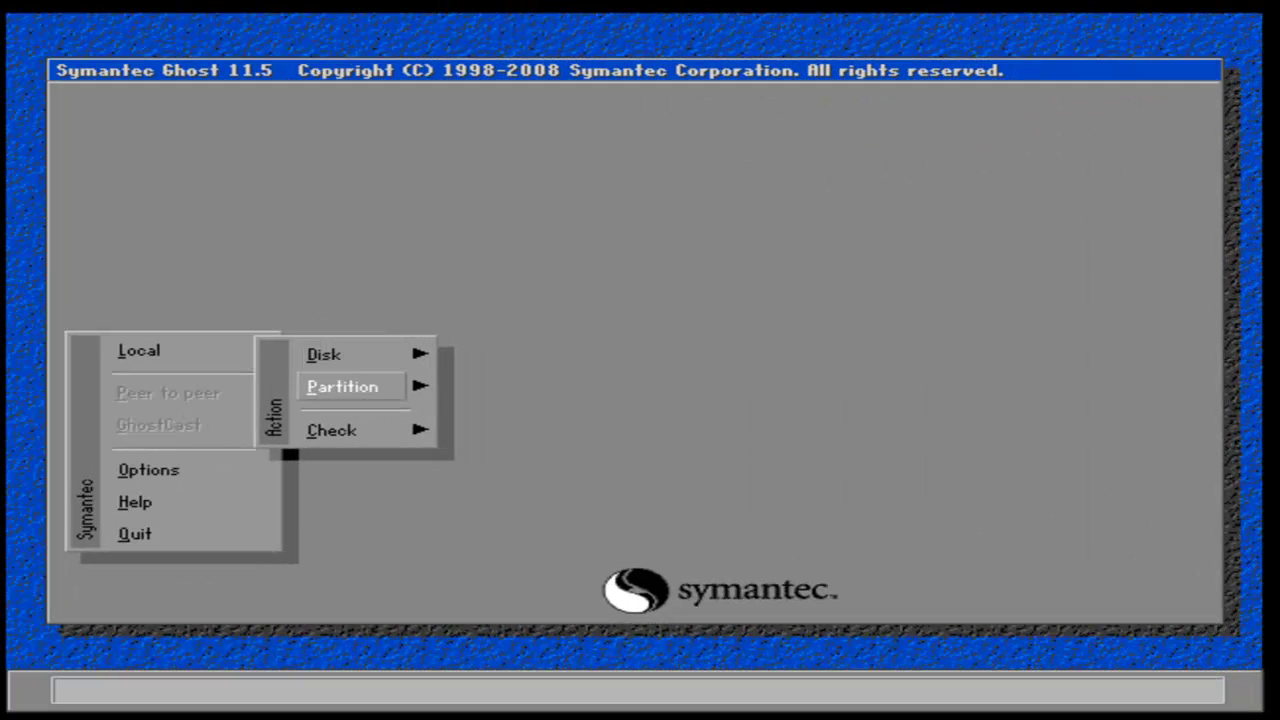
key("Right")
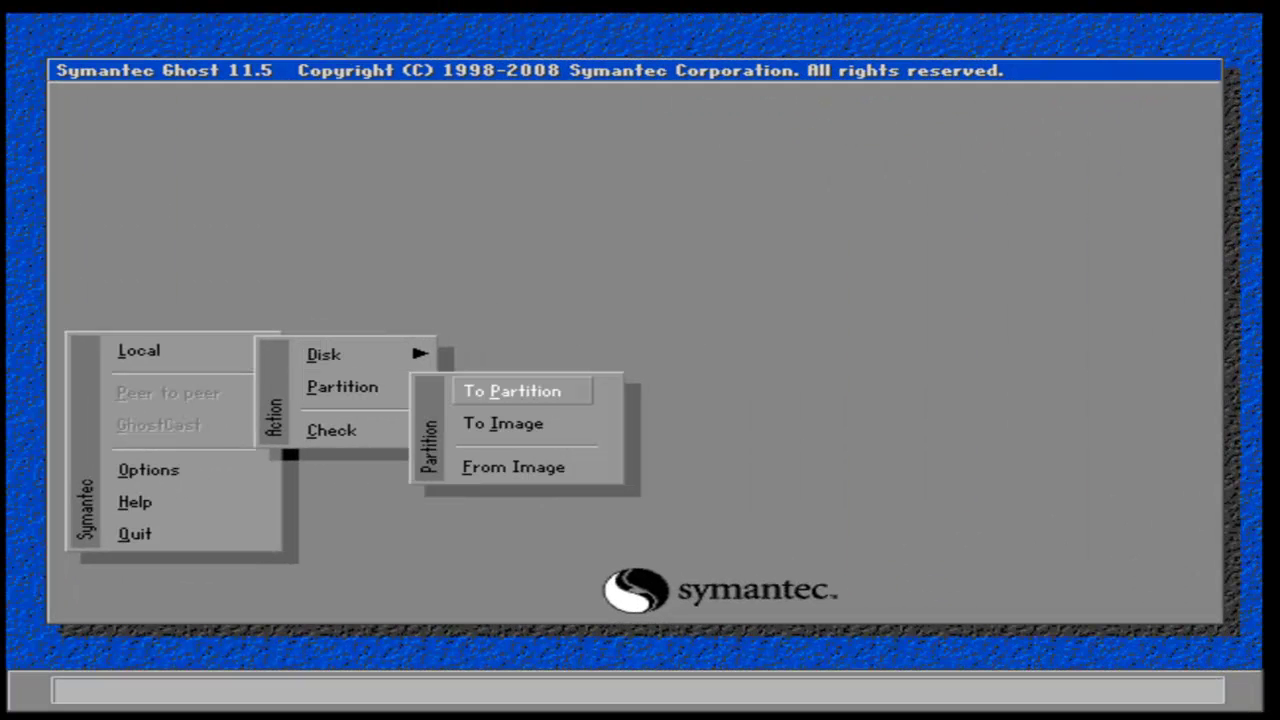
key("Left")
key("Right")
key("Down")
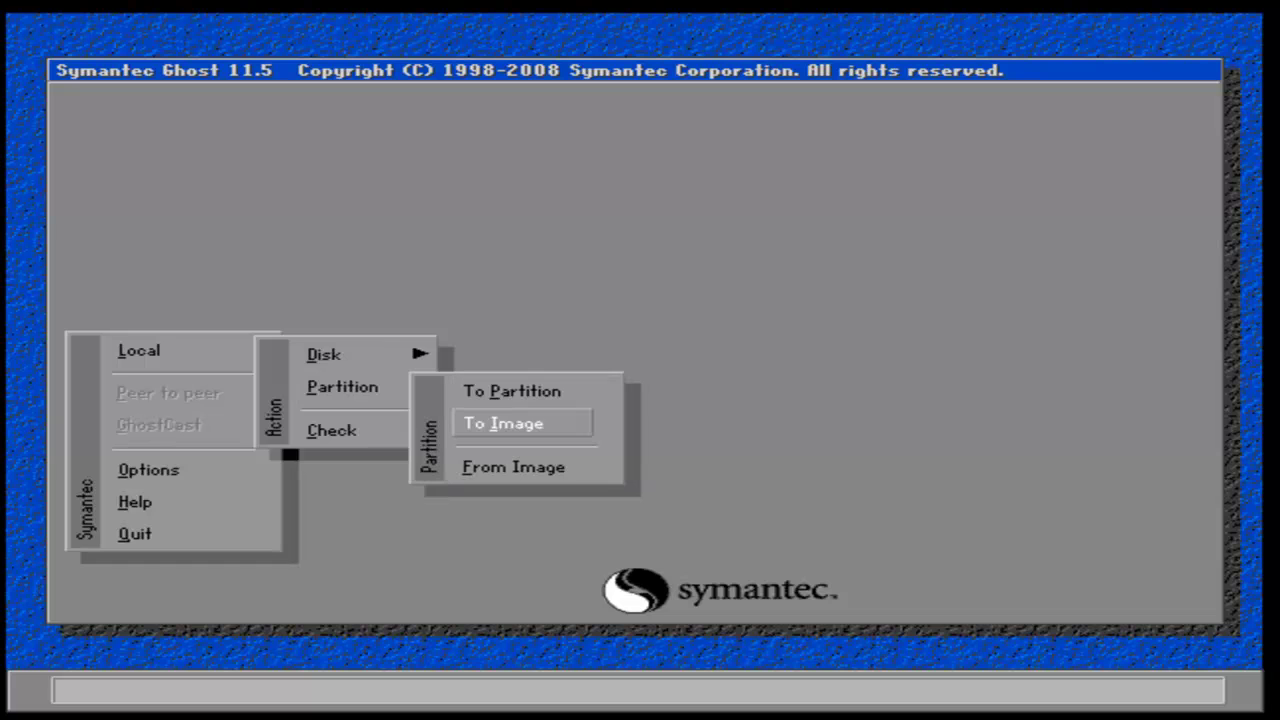
key("Down")
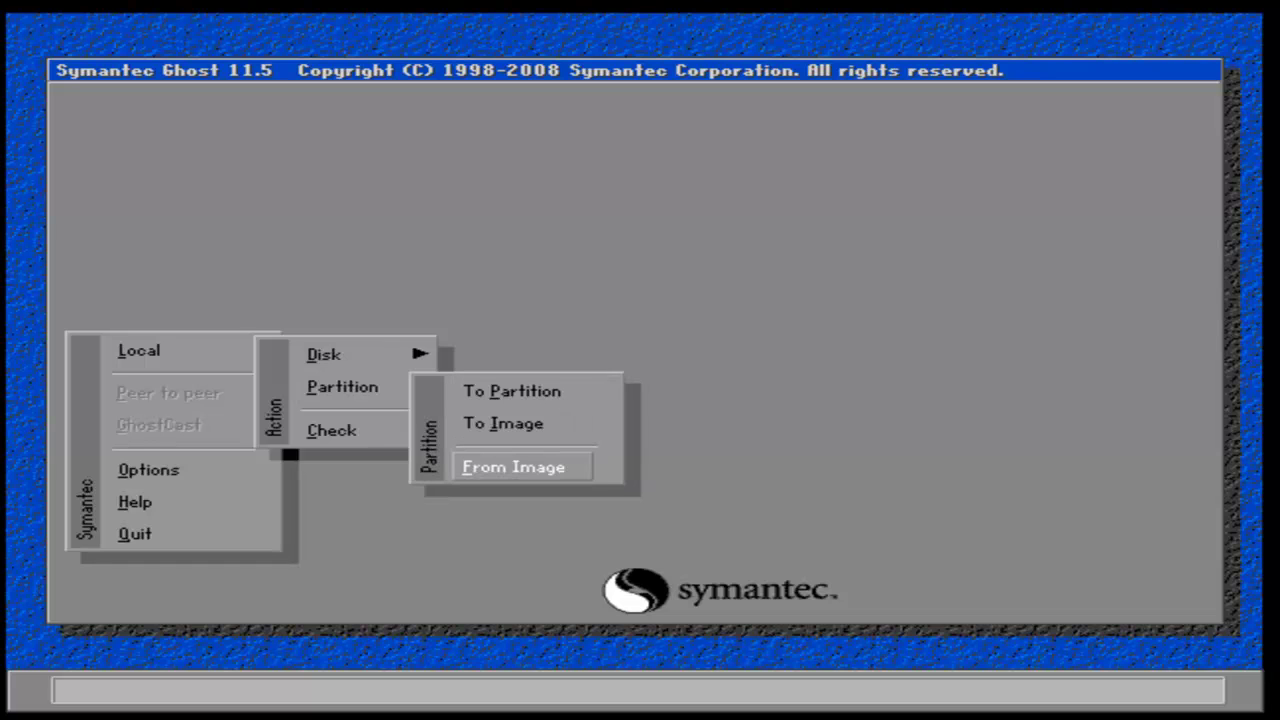
key("Up")
key("Up")
key("Left")
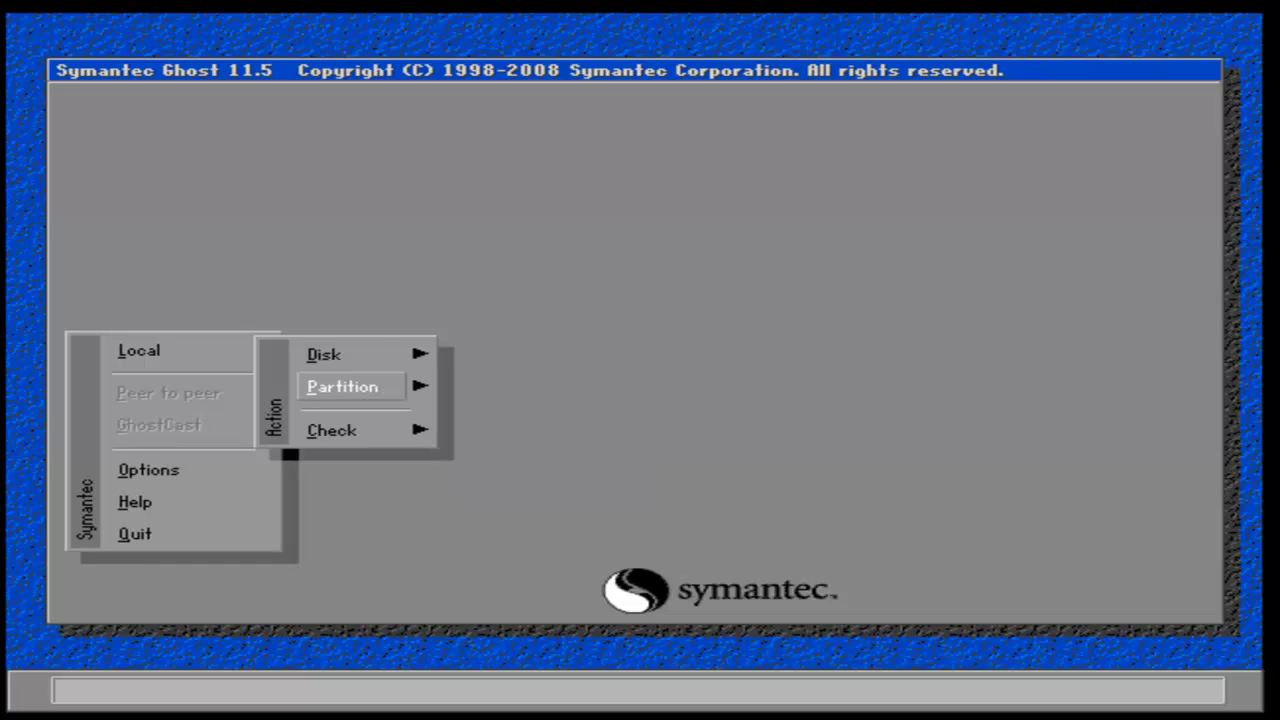
- Start a local partition-to-partition copy, view the source partitions of drive 1, and cancel the copy
key("Right")
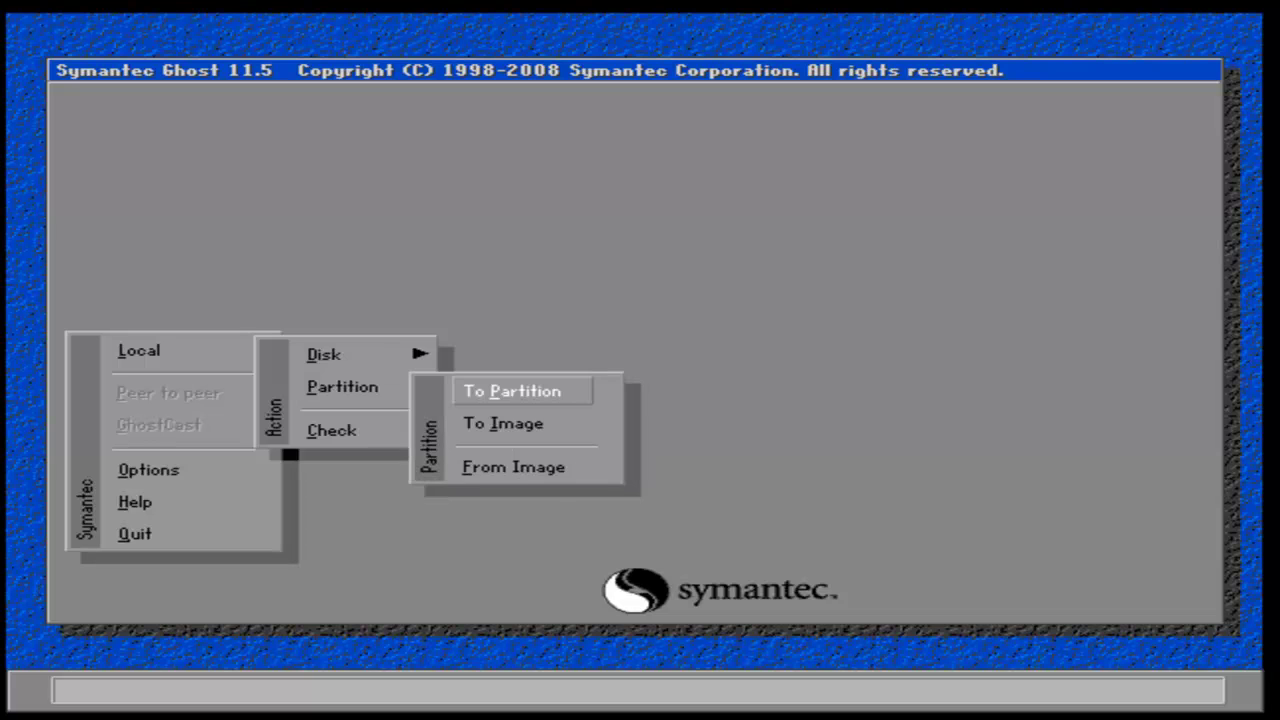
key("Return")
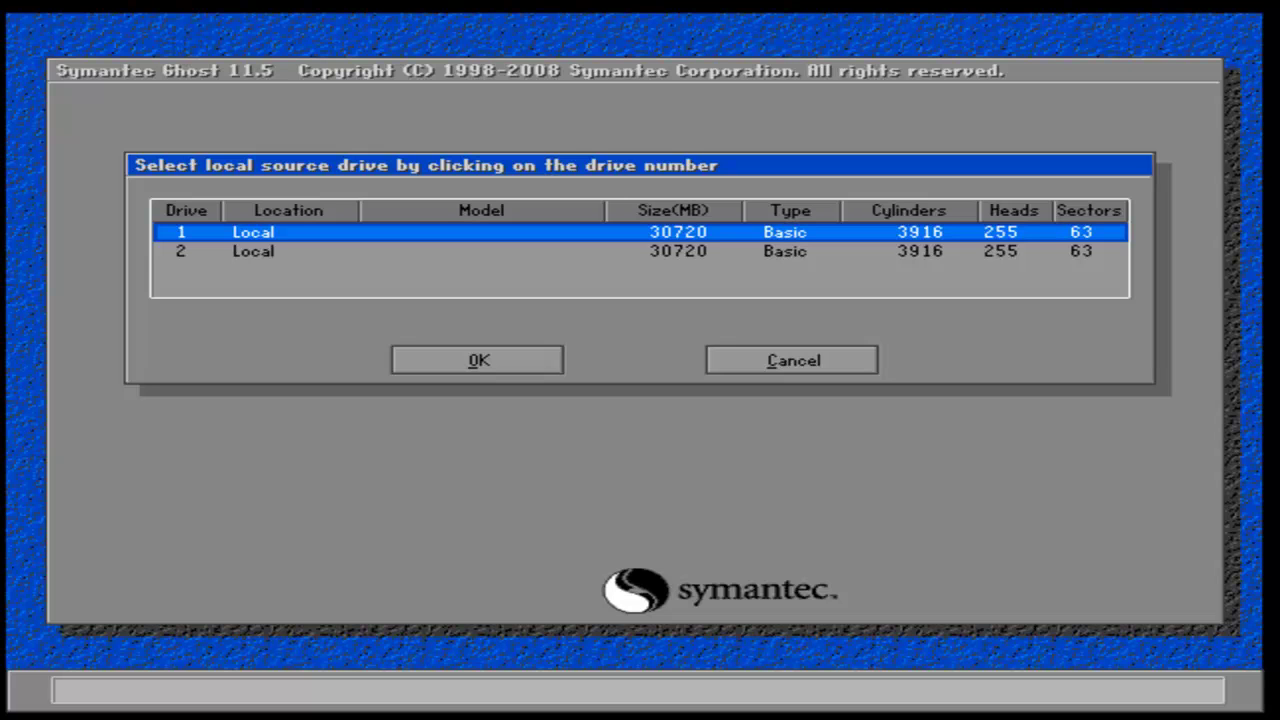
key("Down")
key("Up")
key("Return")
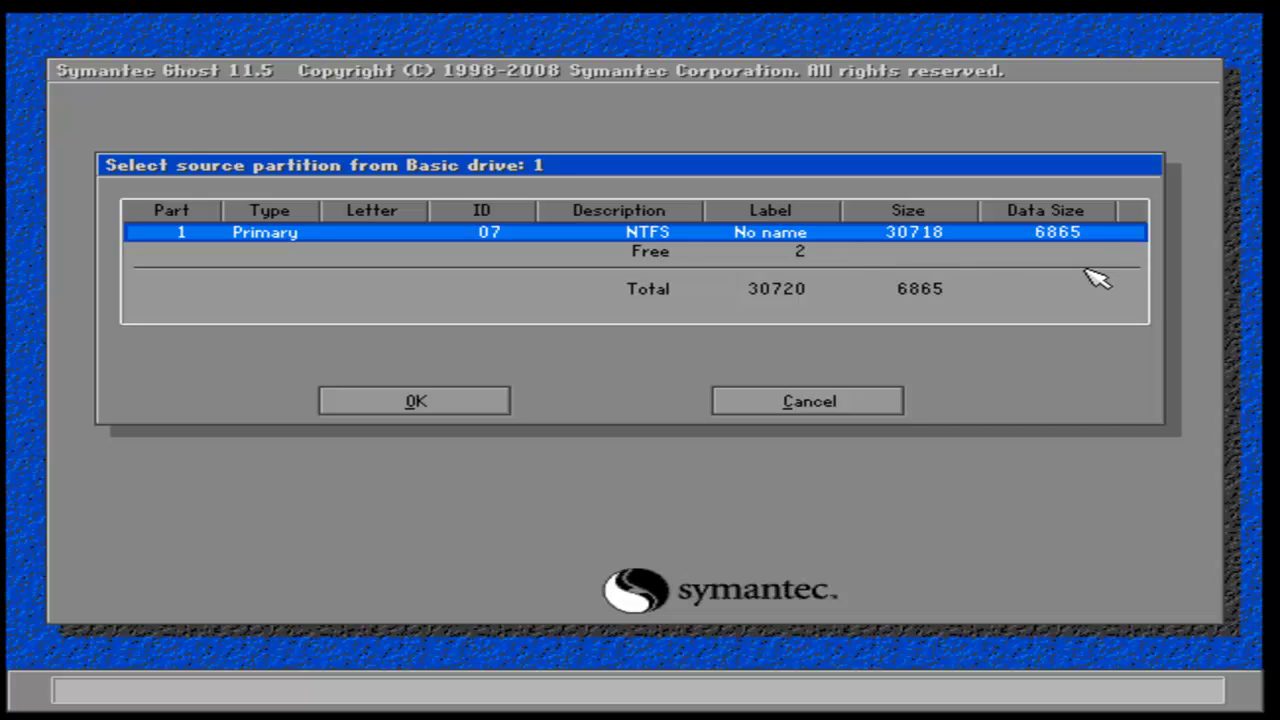
key("Tab")
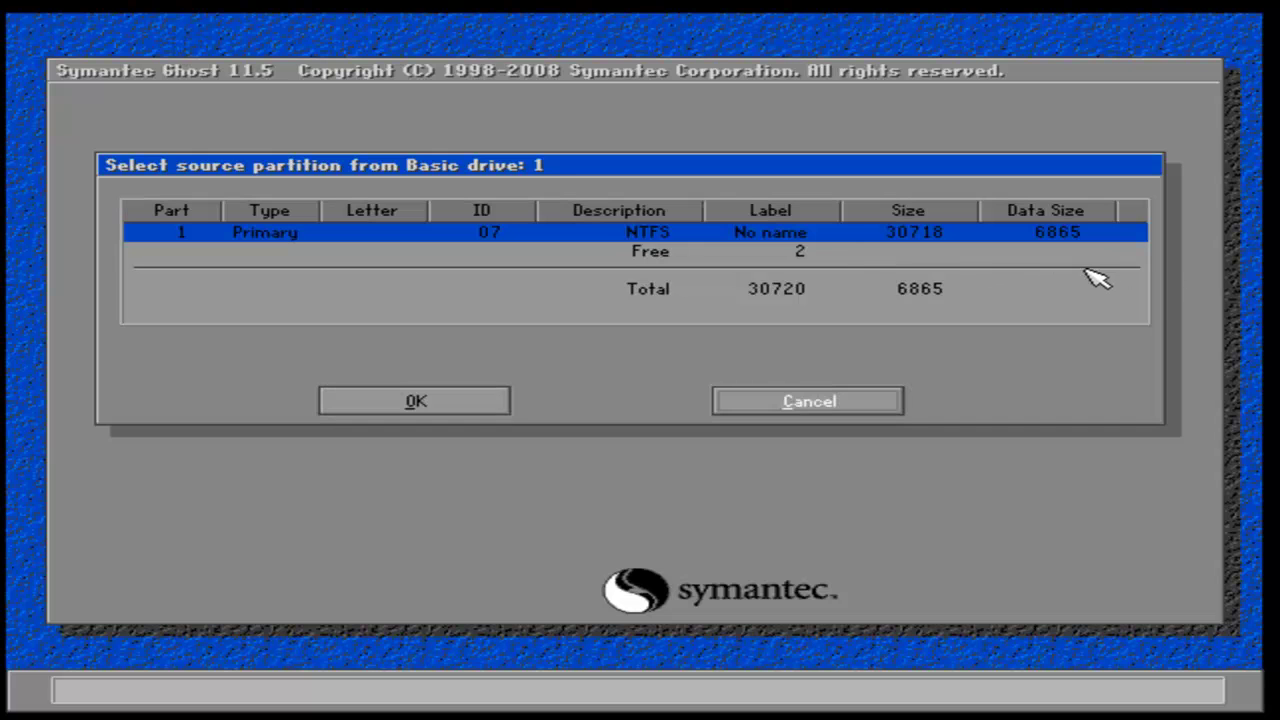
key("Return")
key("Return")
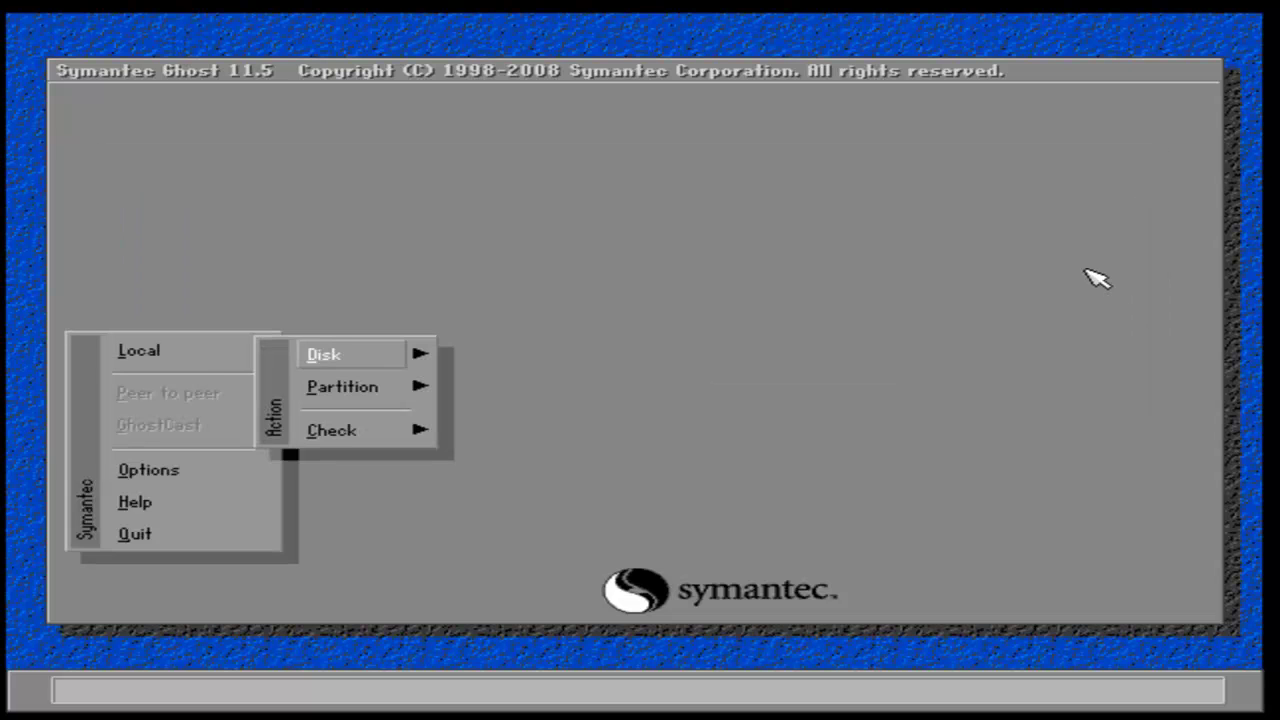
- Review the local Partition operations To Partition and To Image
key("Down")
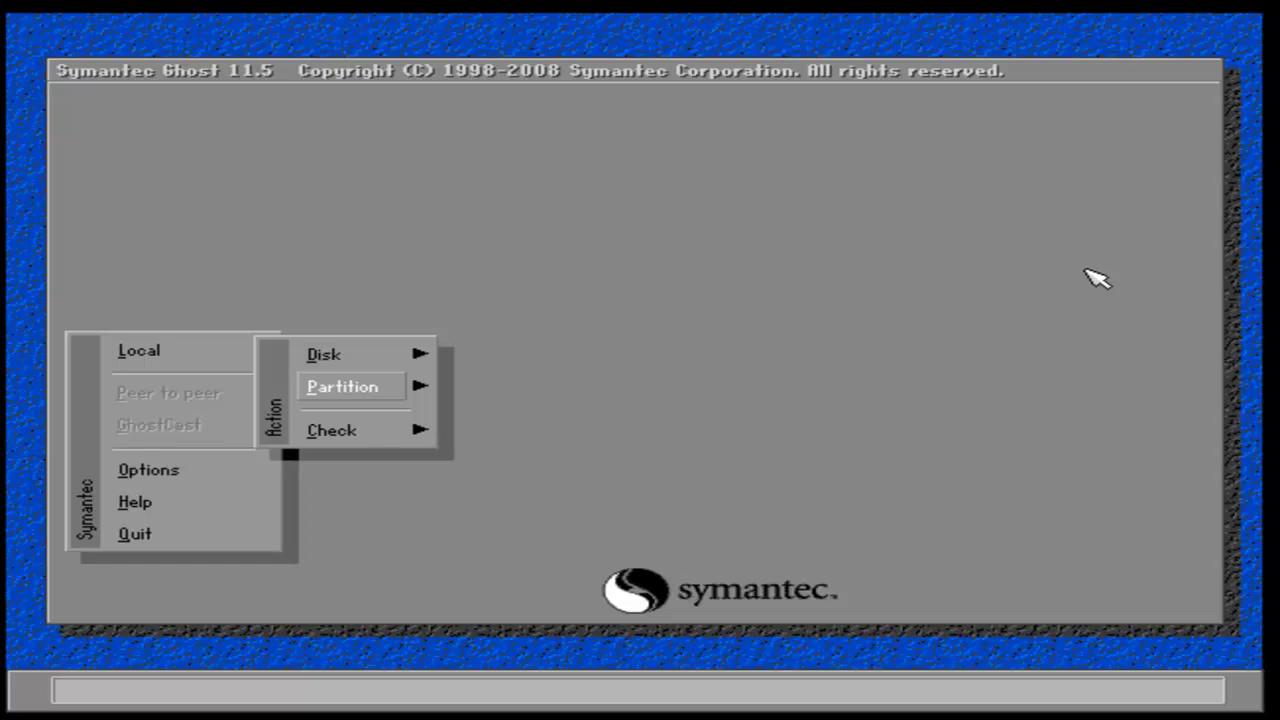
key("Right")
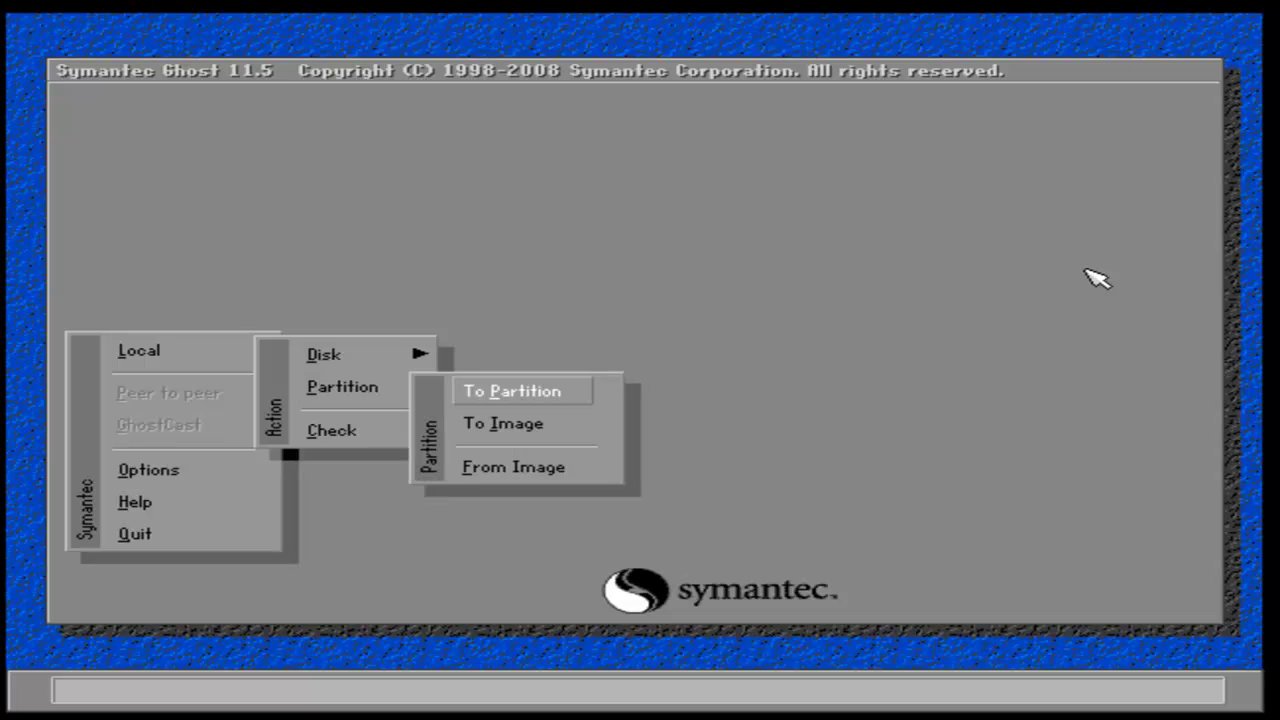
key("Down")
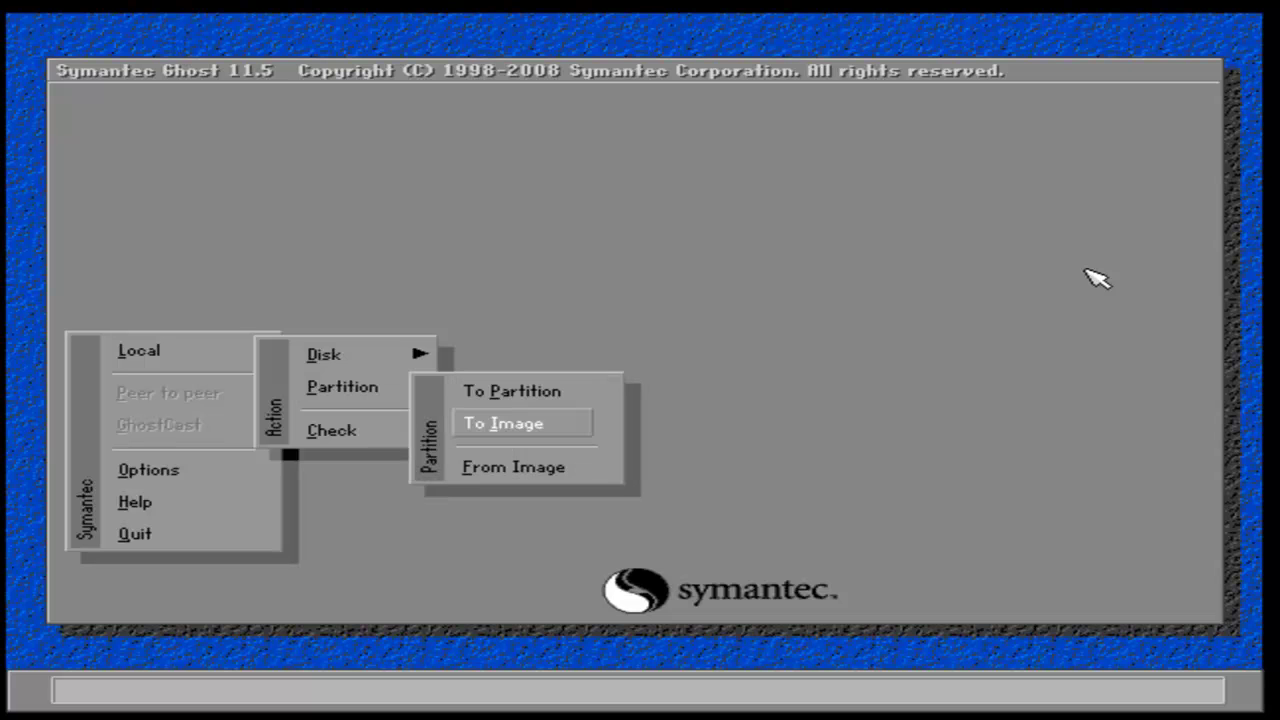
key("Up")
key("Left")
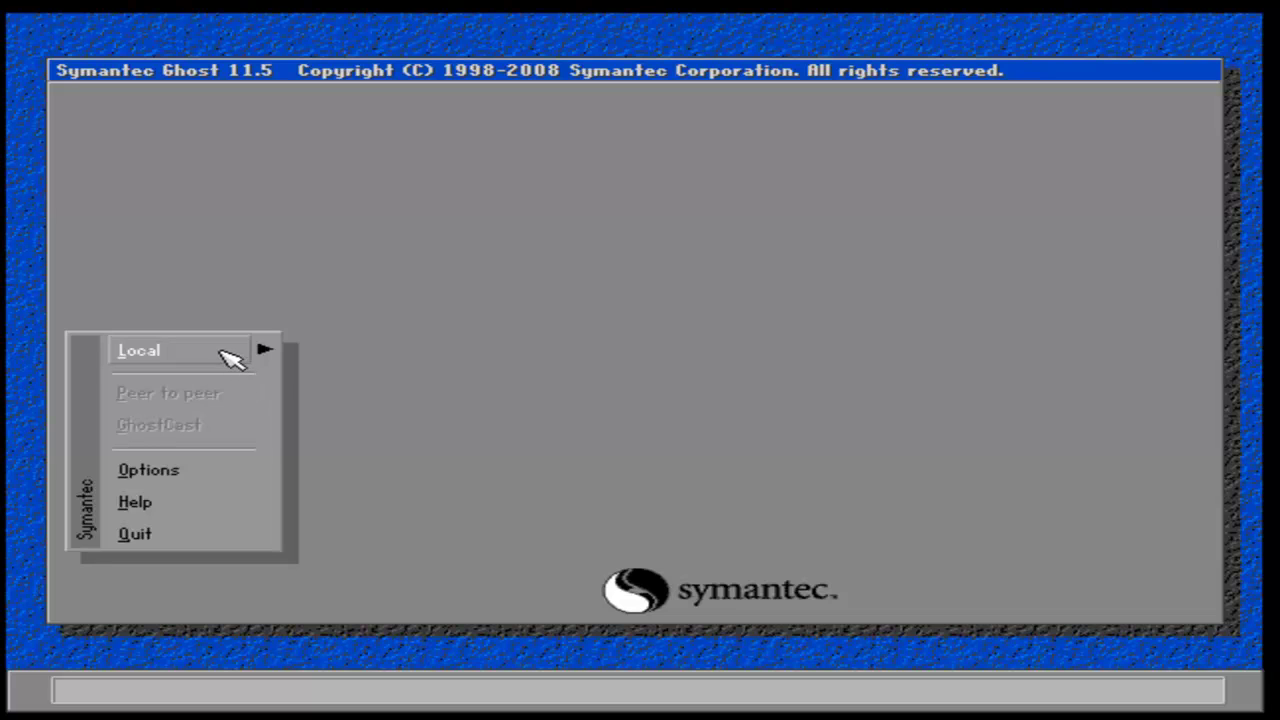
- Start a local partition-to-image backup with the 61440 MB drive 1 as the source
left_click(222, 352)
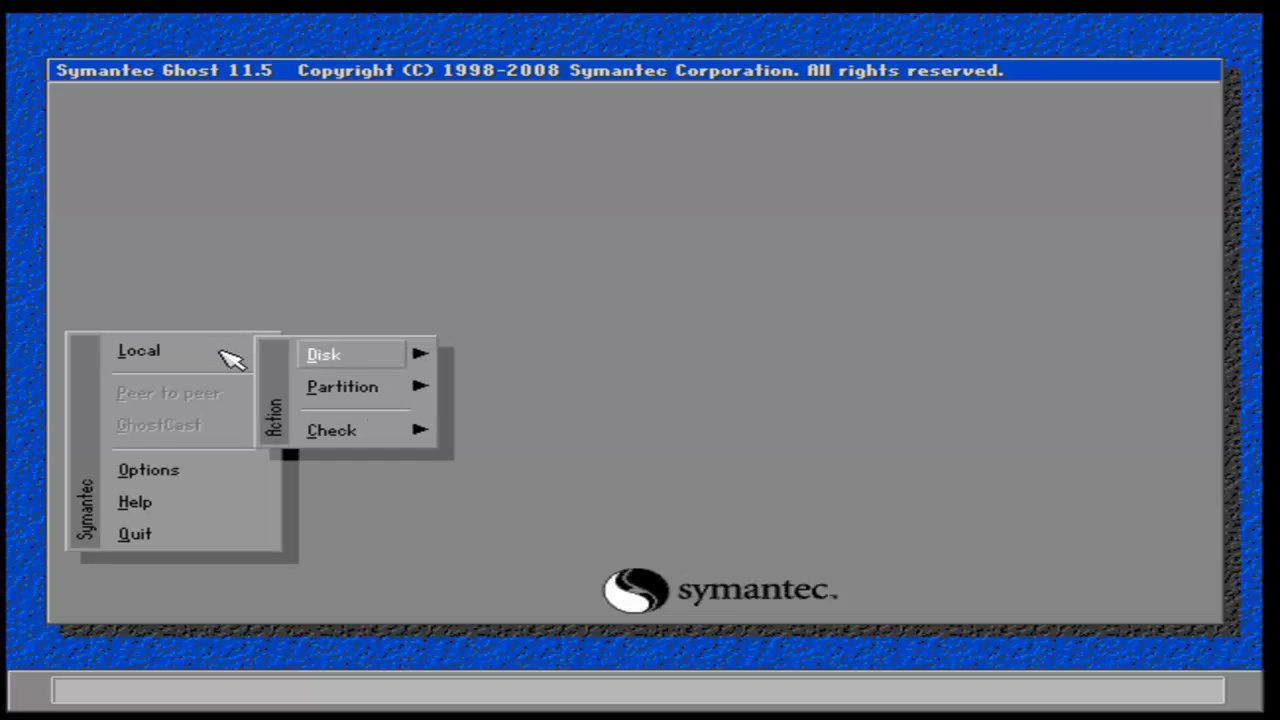
left_click(355, 398)
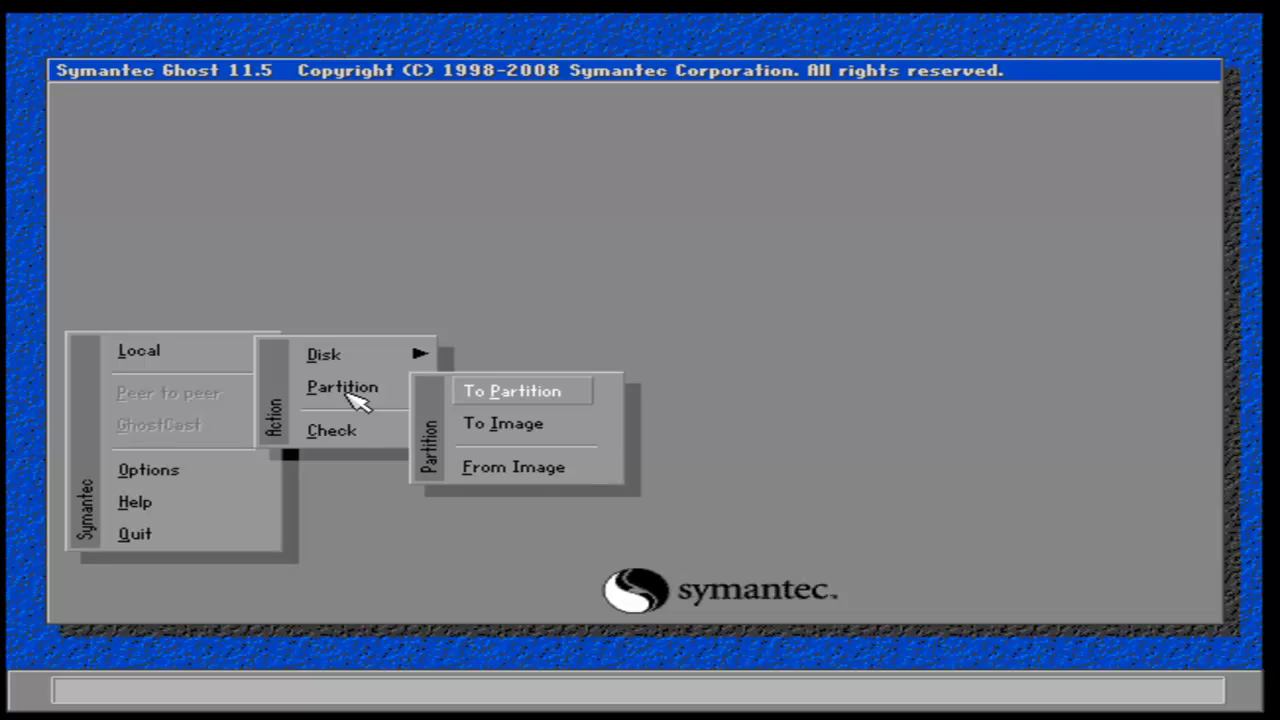
left_click(540, 428)
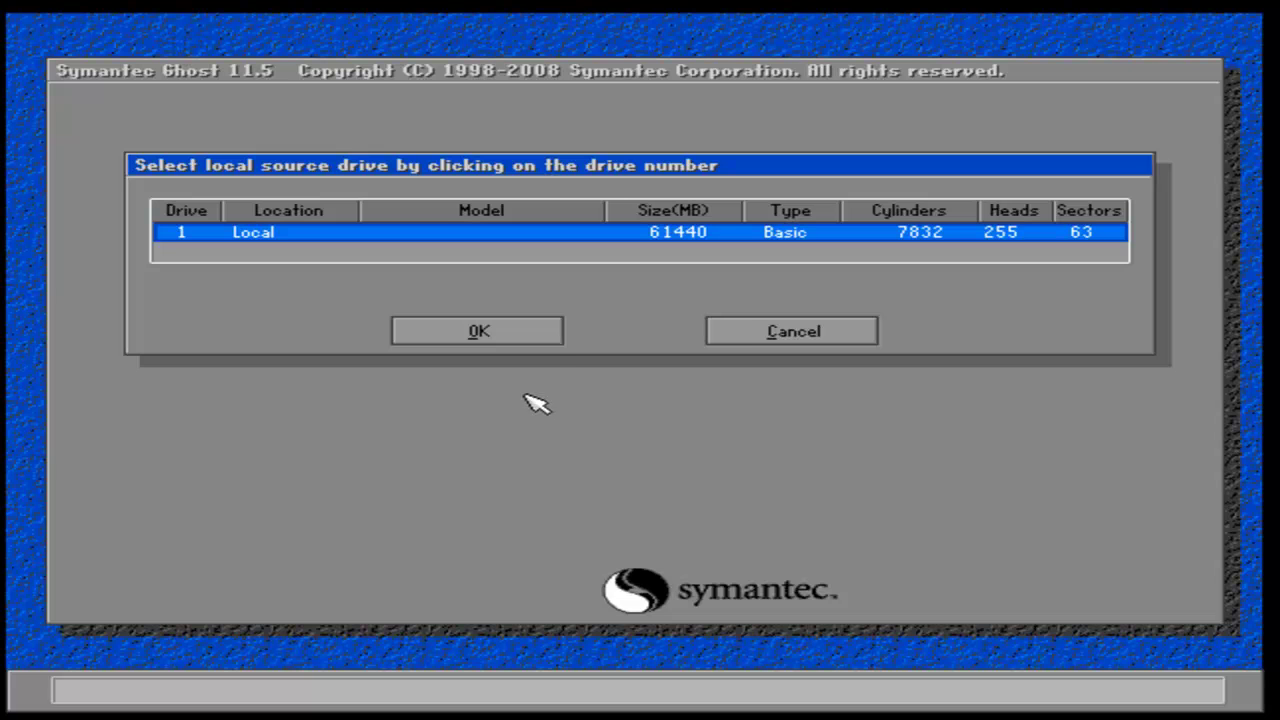
left_click(520, 338)
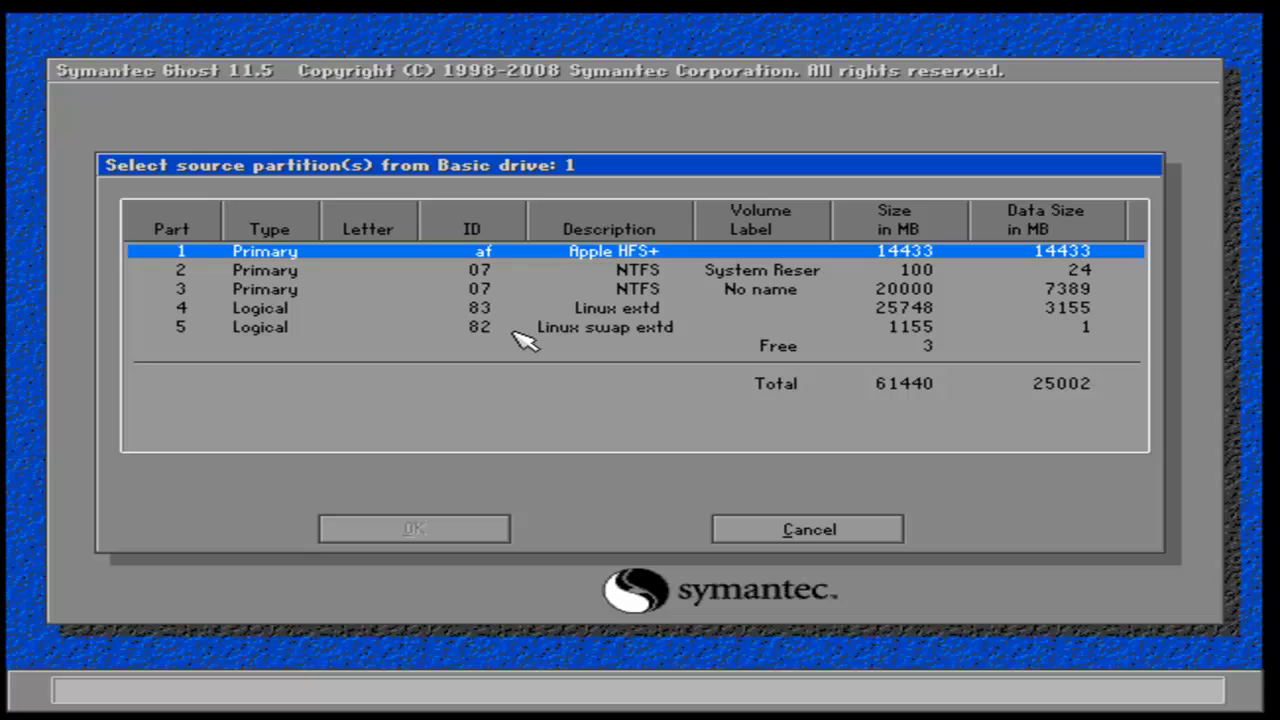
- Examine the Apple HFS+, NTFS, Linux and Linux swap partitions offered as sources on drive 1
left_click(513, 330)
left_click_drag(508, 364, 545, 258)
left_click_drag(546, 256, 531, 257)
left_click_drag(528, 256, 560, 314)
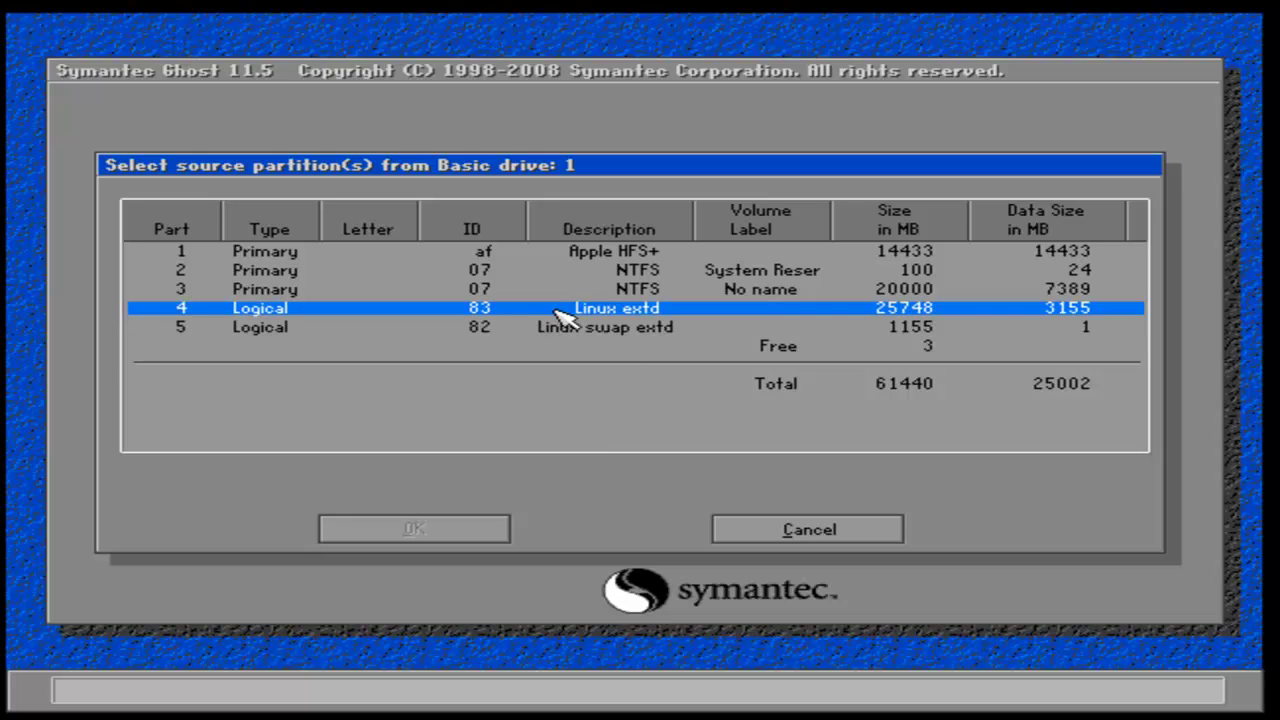
left_click_drag(557, 315, 554, 283)
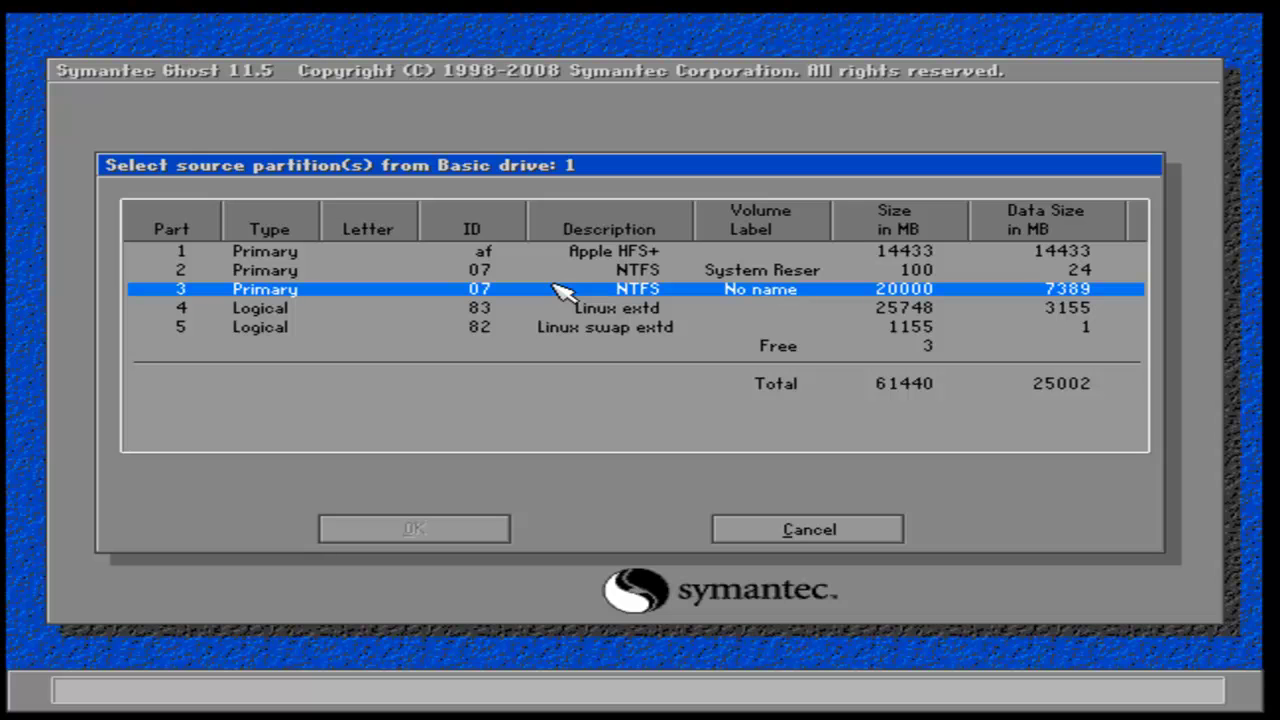
left_click(590, 308)
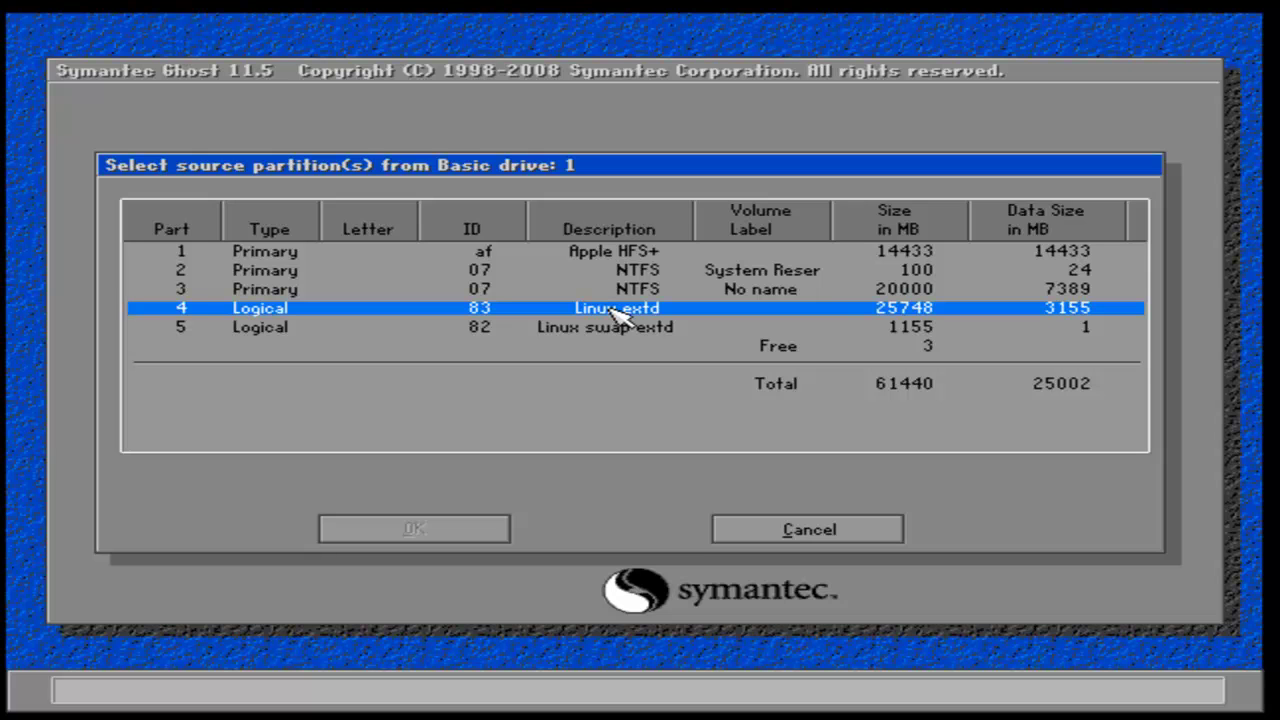
left_click(605, 252)
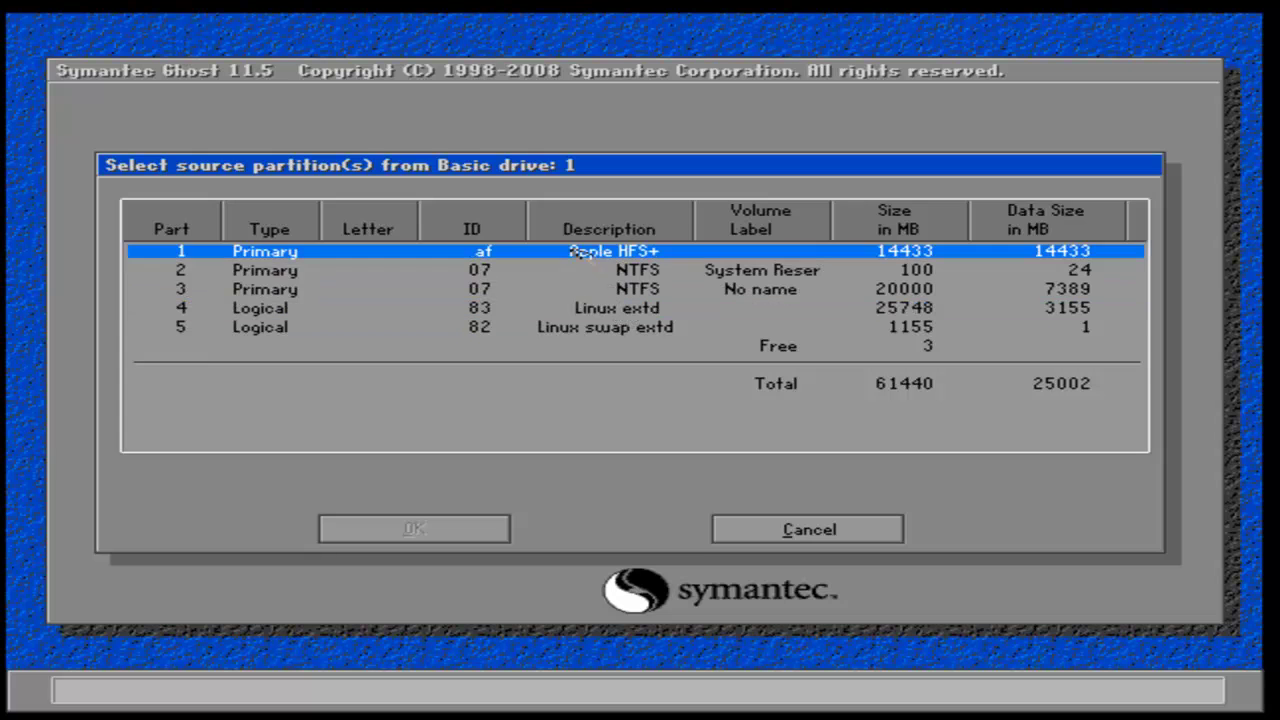
left_click(605, 270)
left_click(592, 310)
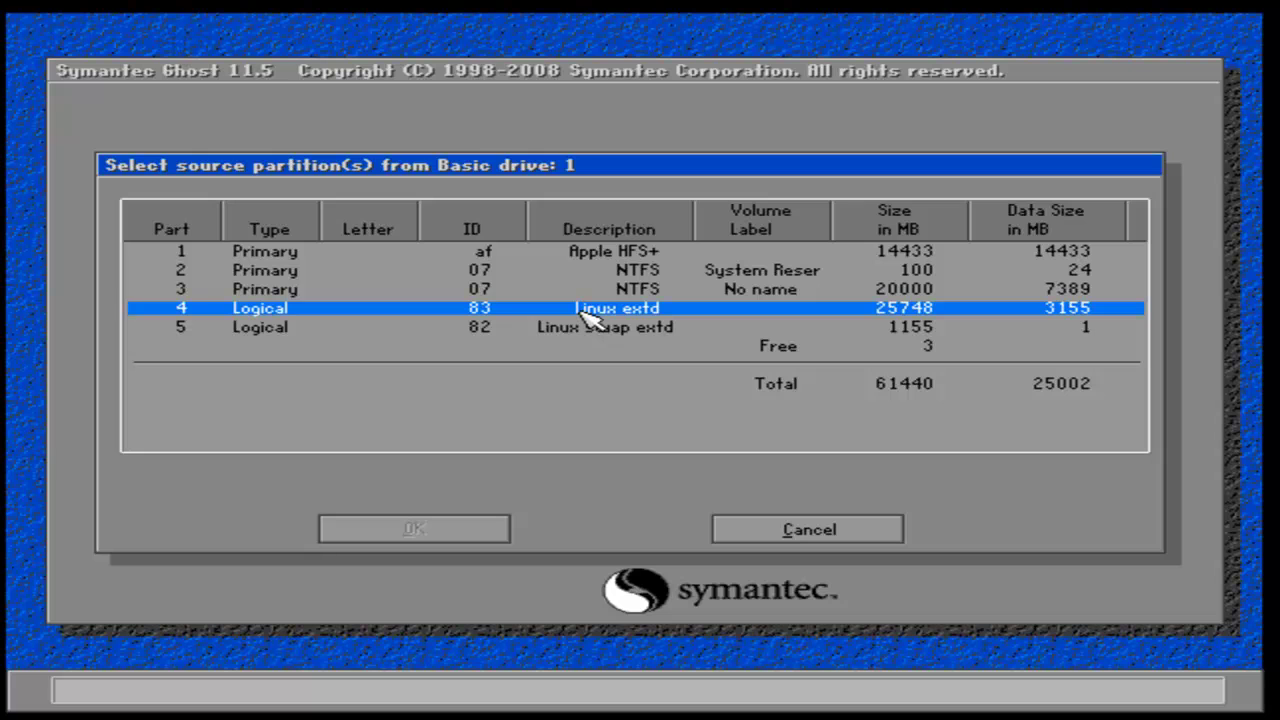
left_click(607, 289)
left_click(606, 309)
left_click(640, 251)
left_click(612, 289)
left_click(607, 327)
left_click(618, 289)
left_click(623, 251)
left_click(632, 310)
left_click(640, 289)
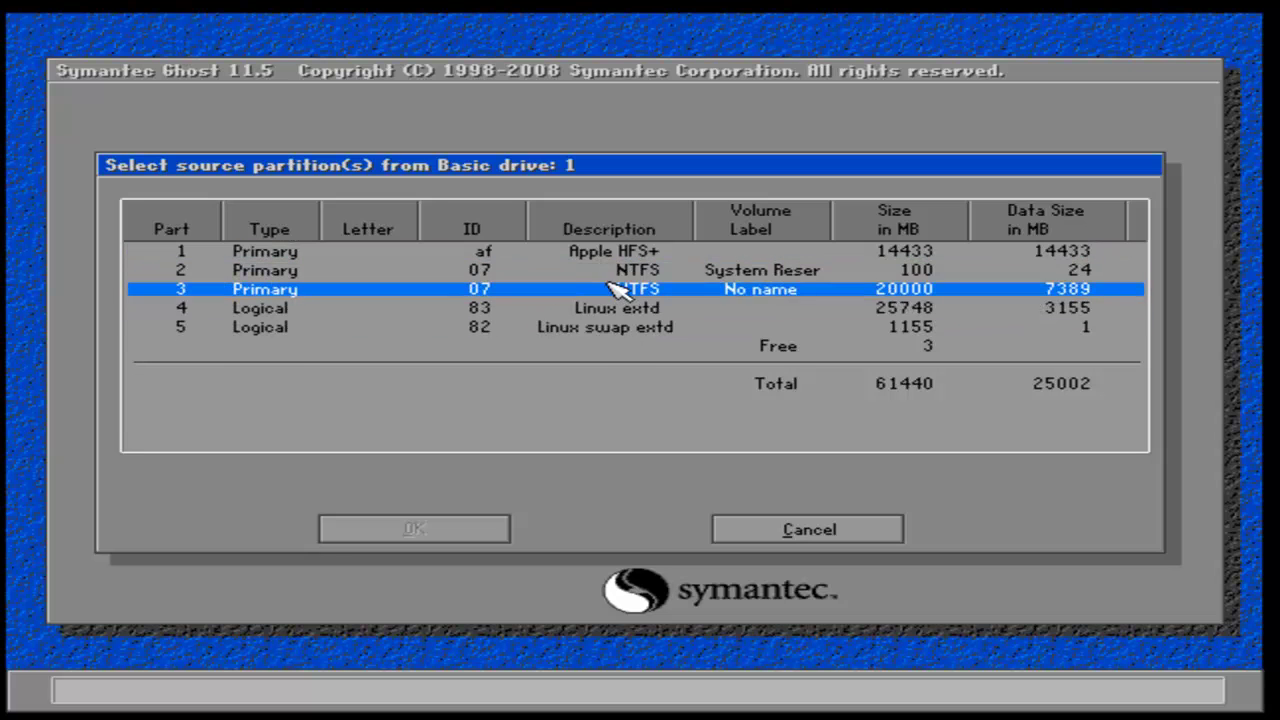
left_click(612, 270)
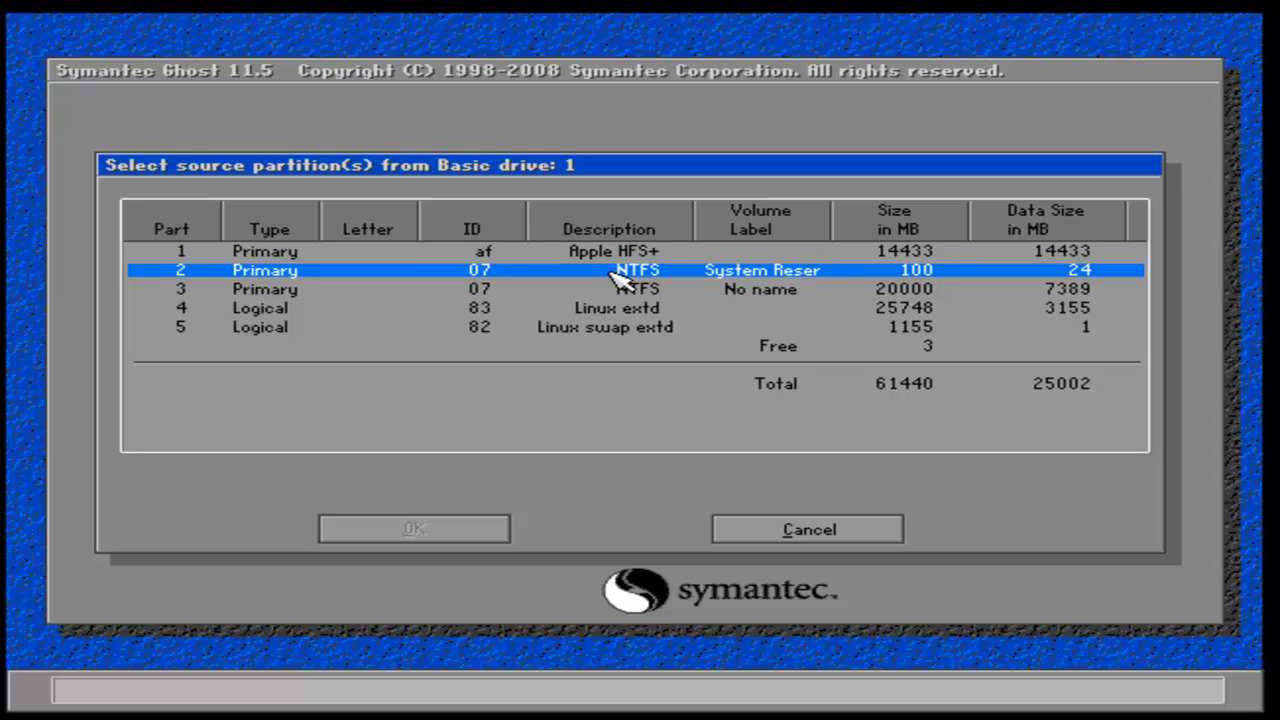
left_click(614, 251)
left_click(616, 271)
left_click(625, 308)
left_click(632, 329)
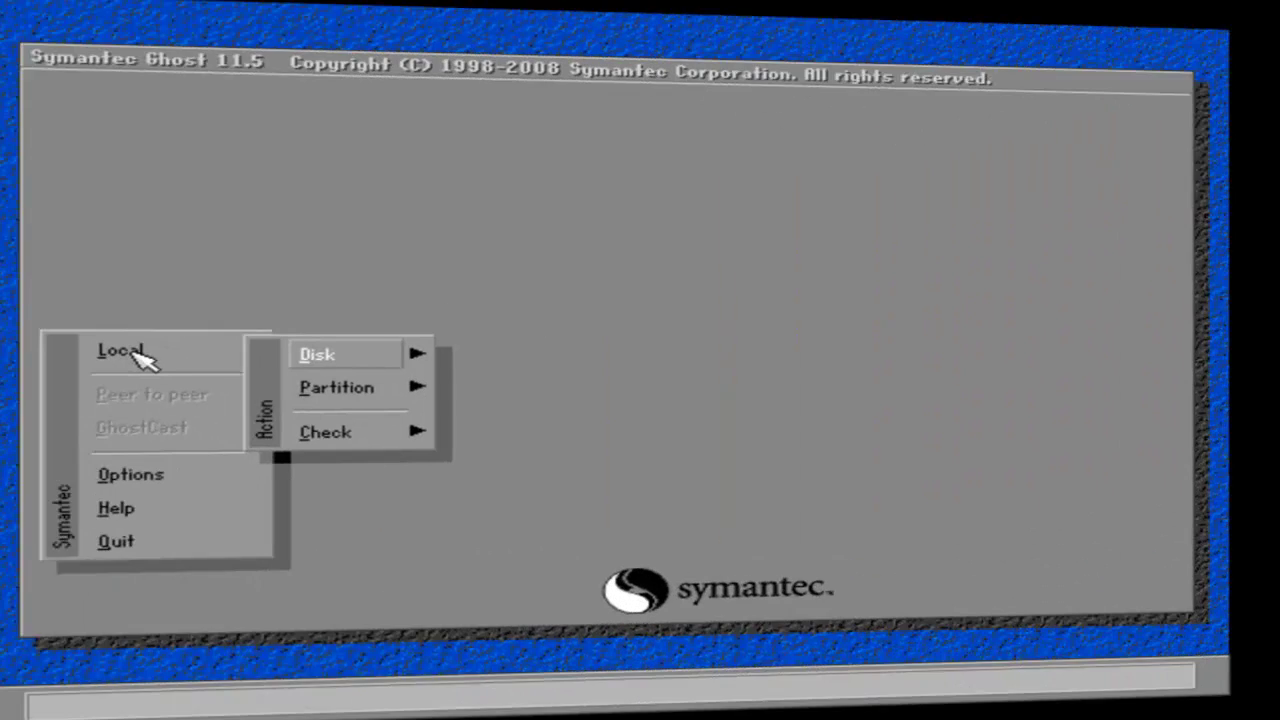
- Look through the local Disk operations and the Partition operations To Partition, To Image and From Image again
key("Return")
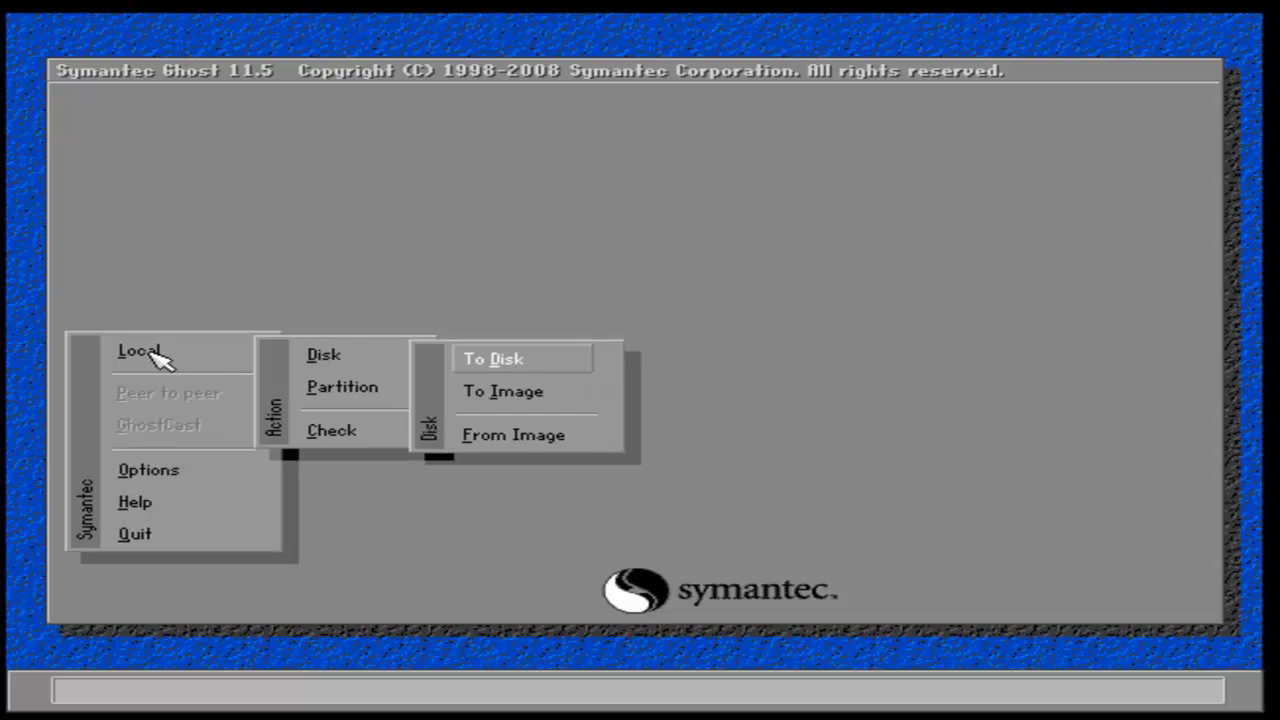
key("Escape")
key("Return")
key("Escape")
key("Down")
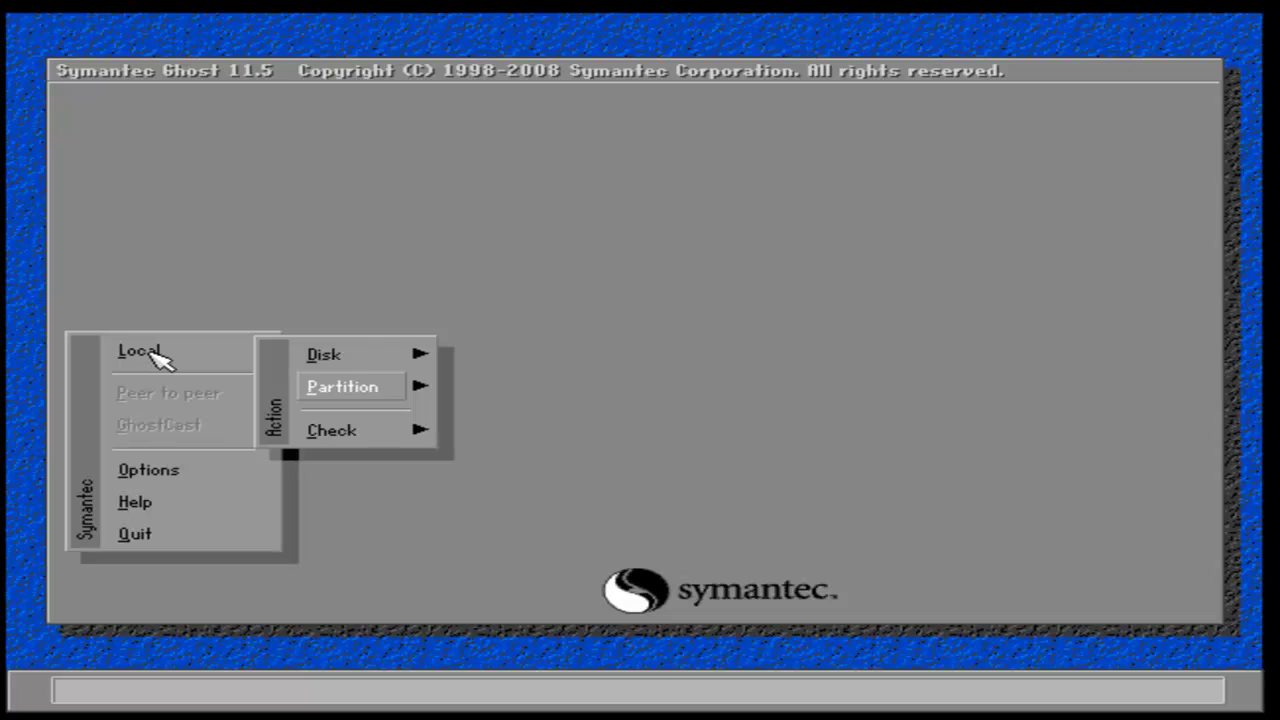
key("Return")
key("Down")
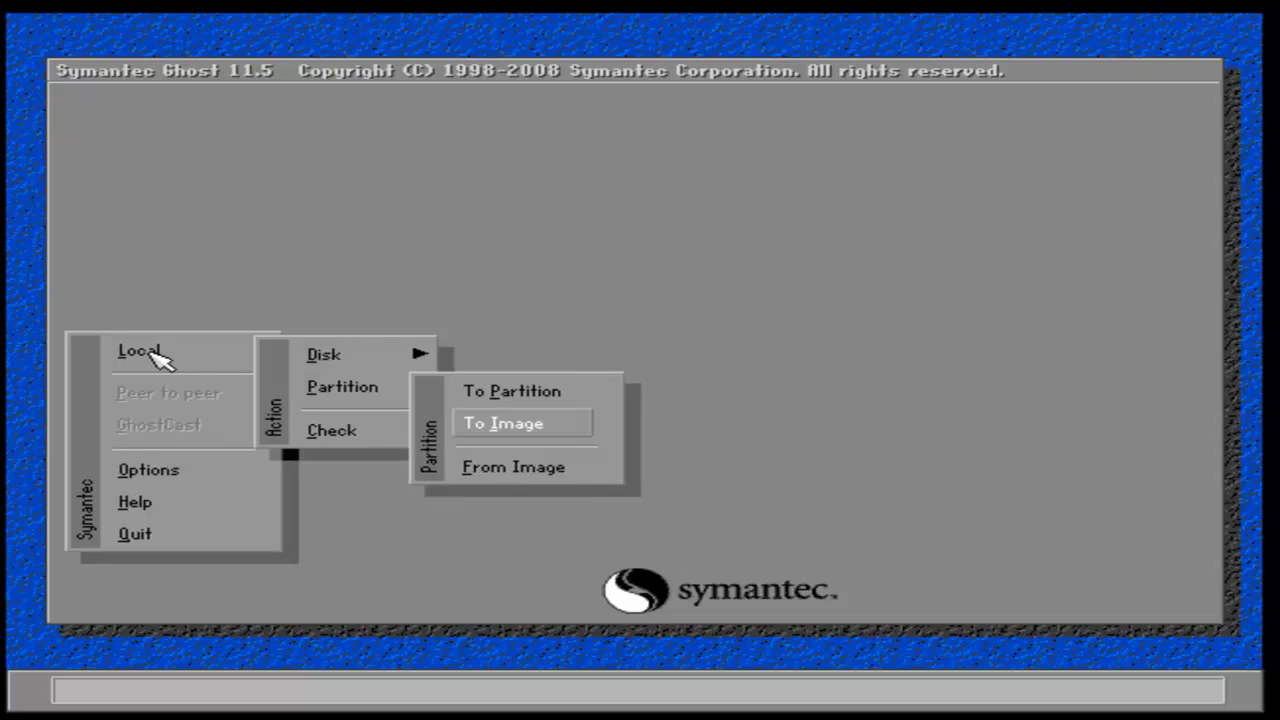
key("Down")
key("Up")
key("Up")
key("Escape")
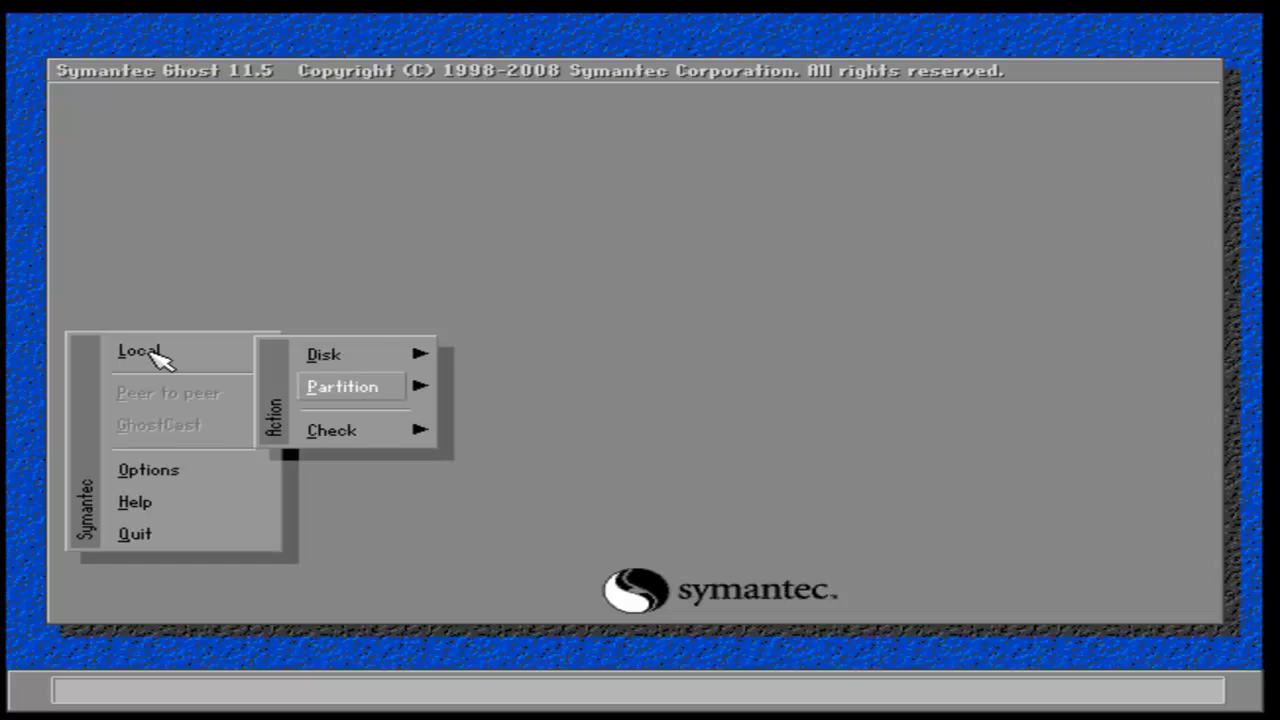
key("Right")
key("Escape")
key("Right")
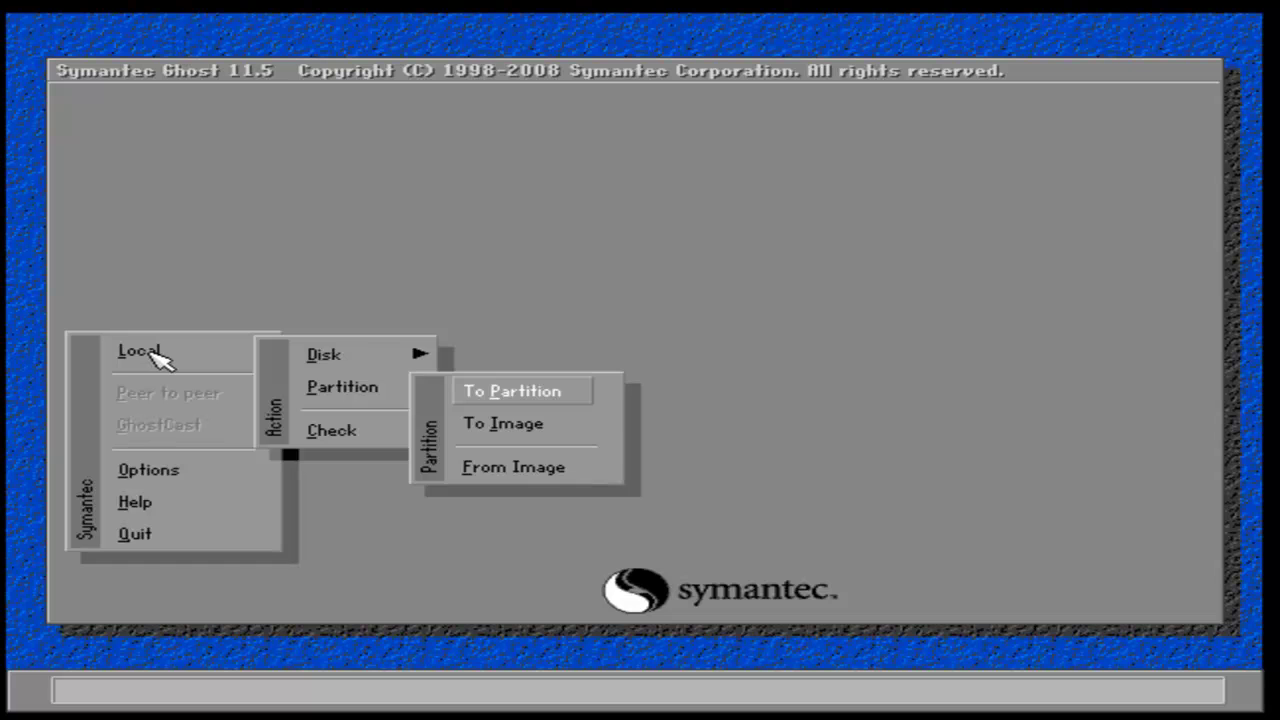
key("Escape")
- Start a local partition-to-image backup of the primary NTFS partition on drive 1
key("Right")
key("Down")
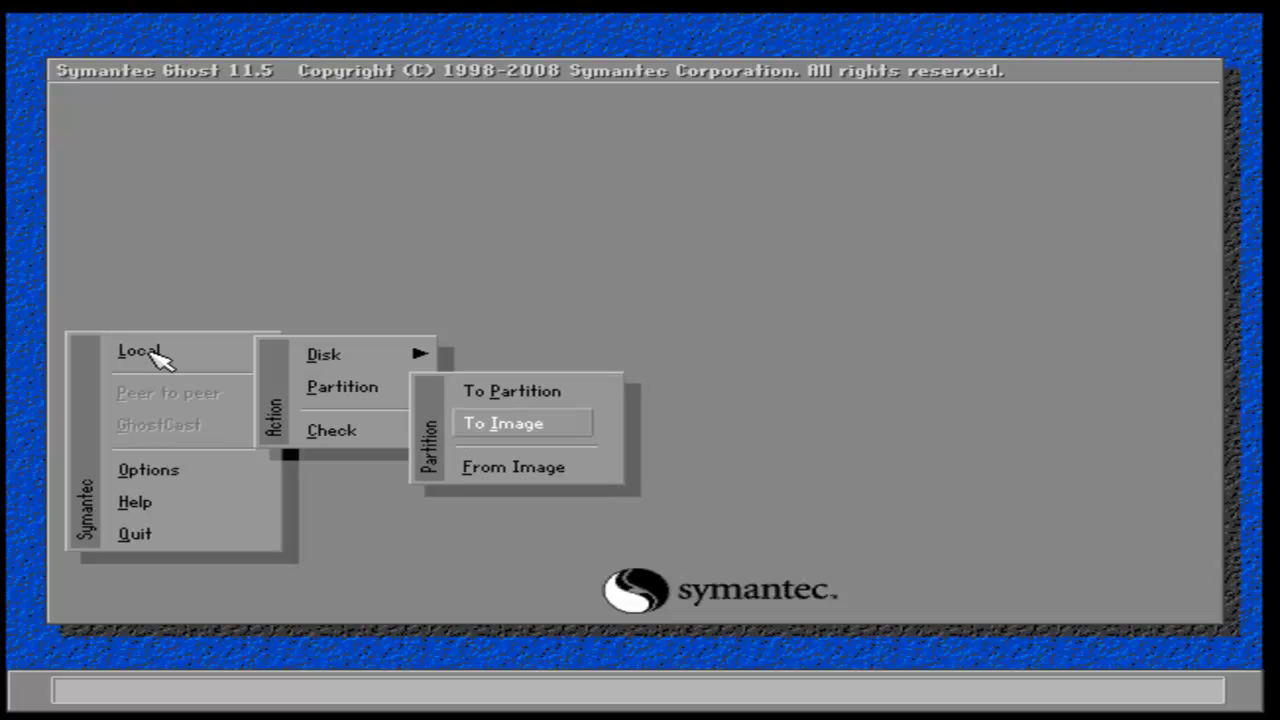
key("Return")
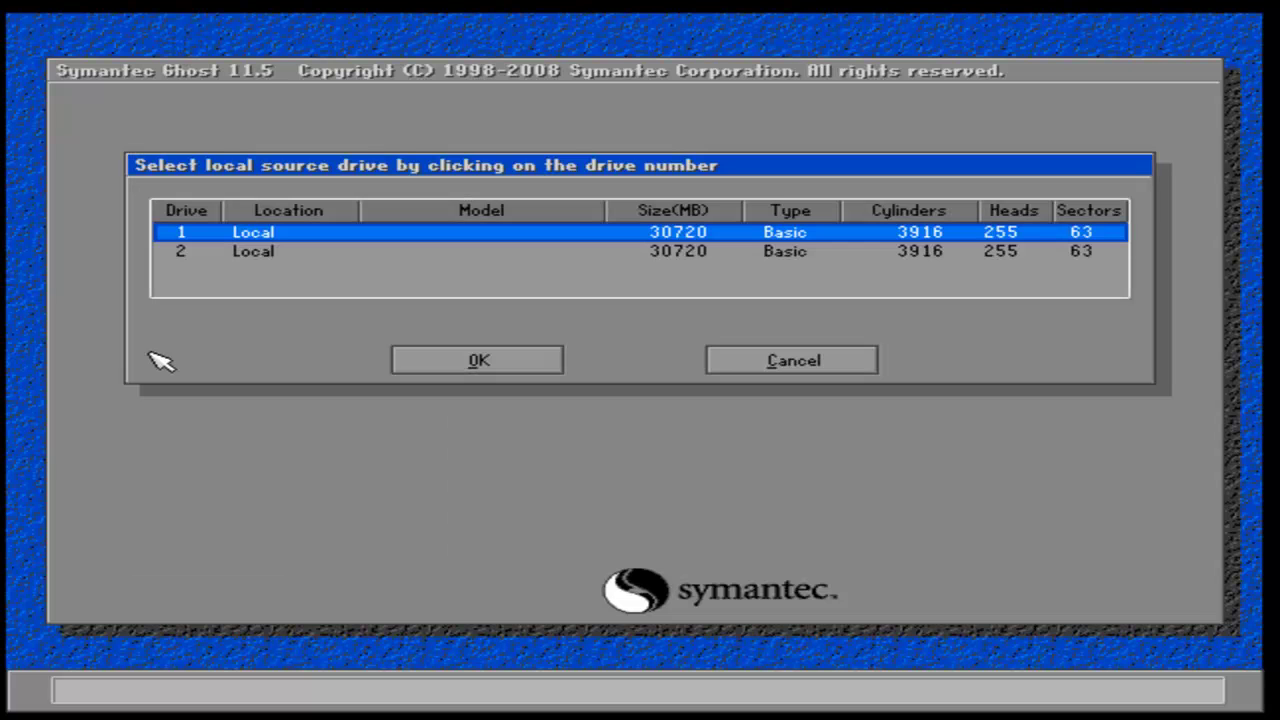
key("Return")
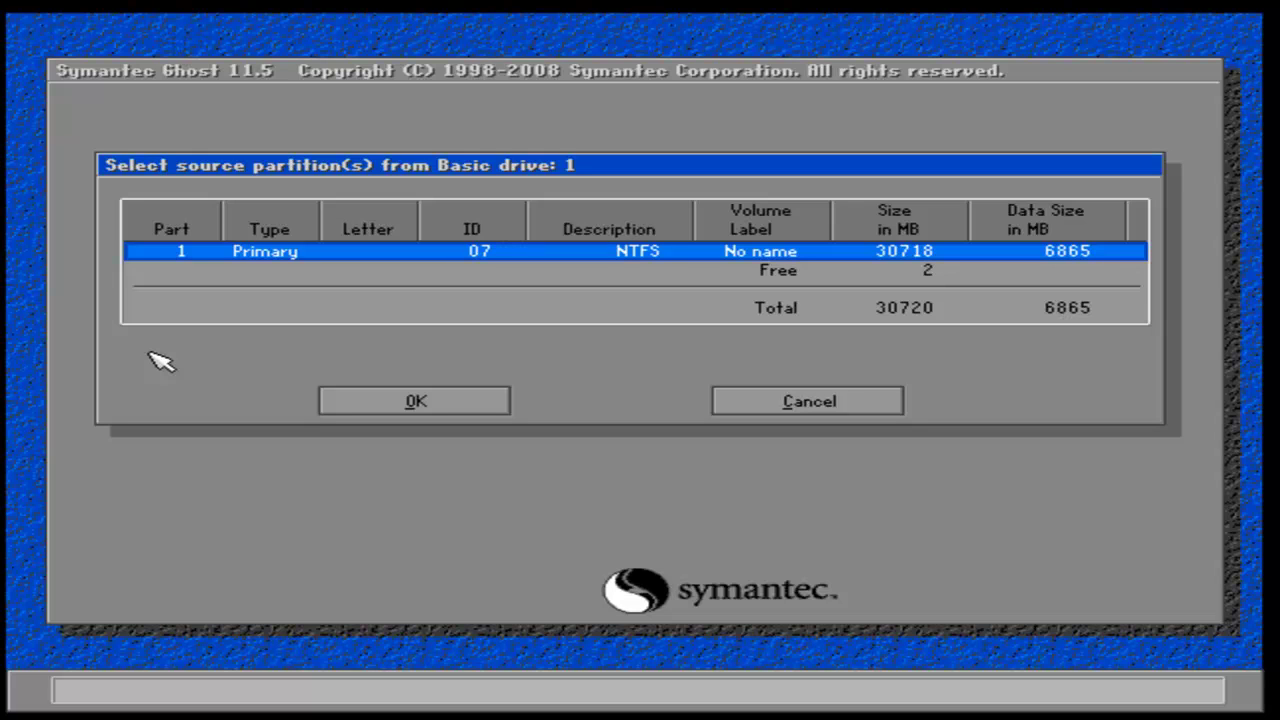
key("Return")
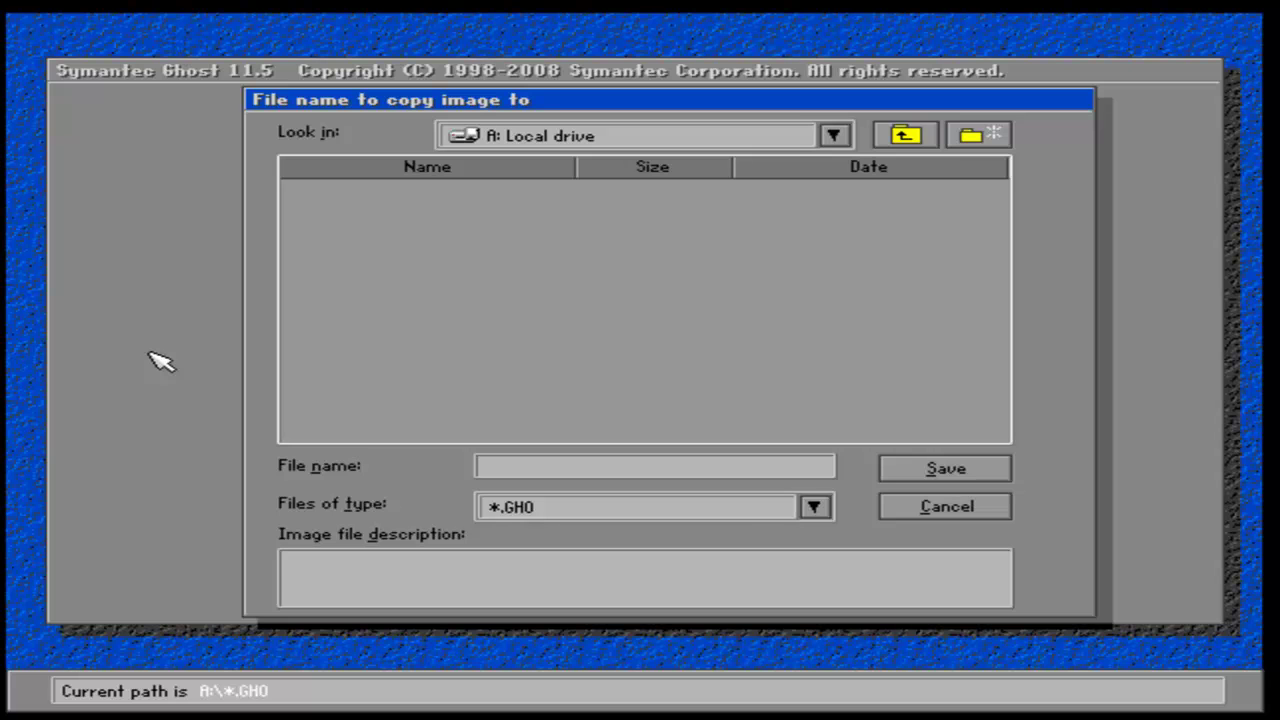
- Save the partition image on the 2.1 NTFS drive under the file name Win7Part
key("shift+Tab")
key("alt+Down")
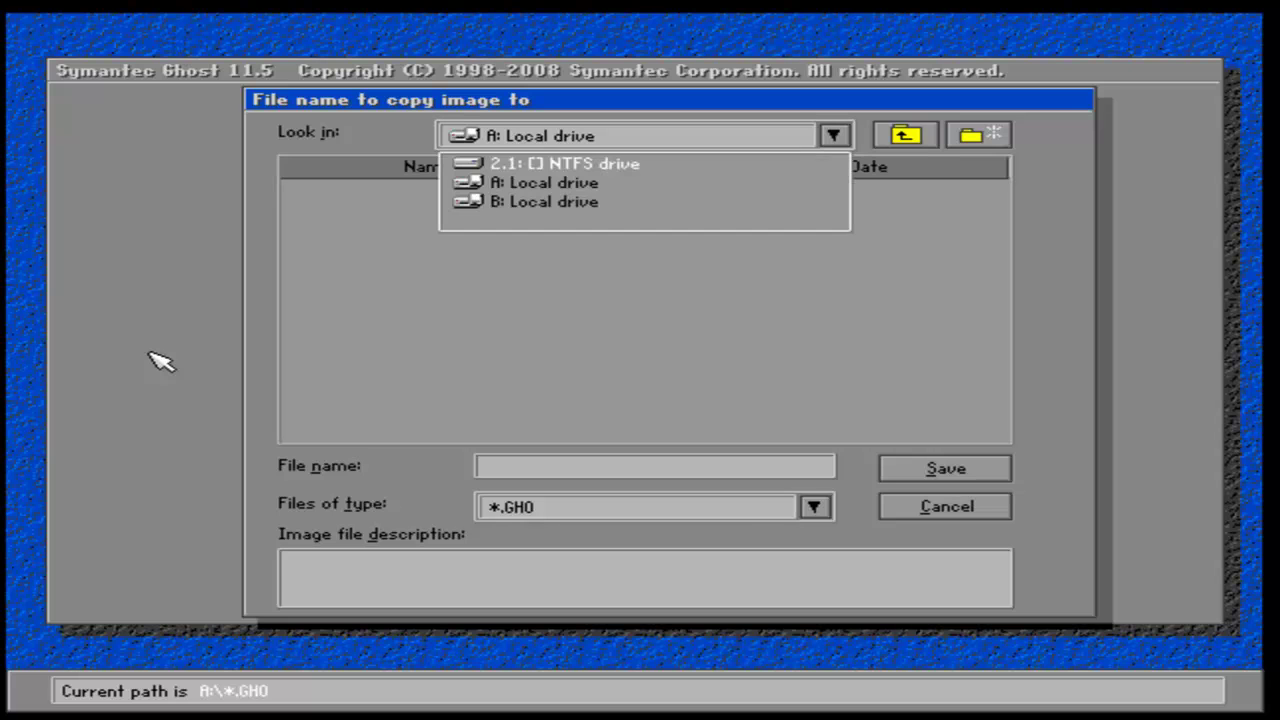
key("Return")
key("Tab")
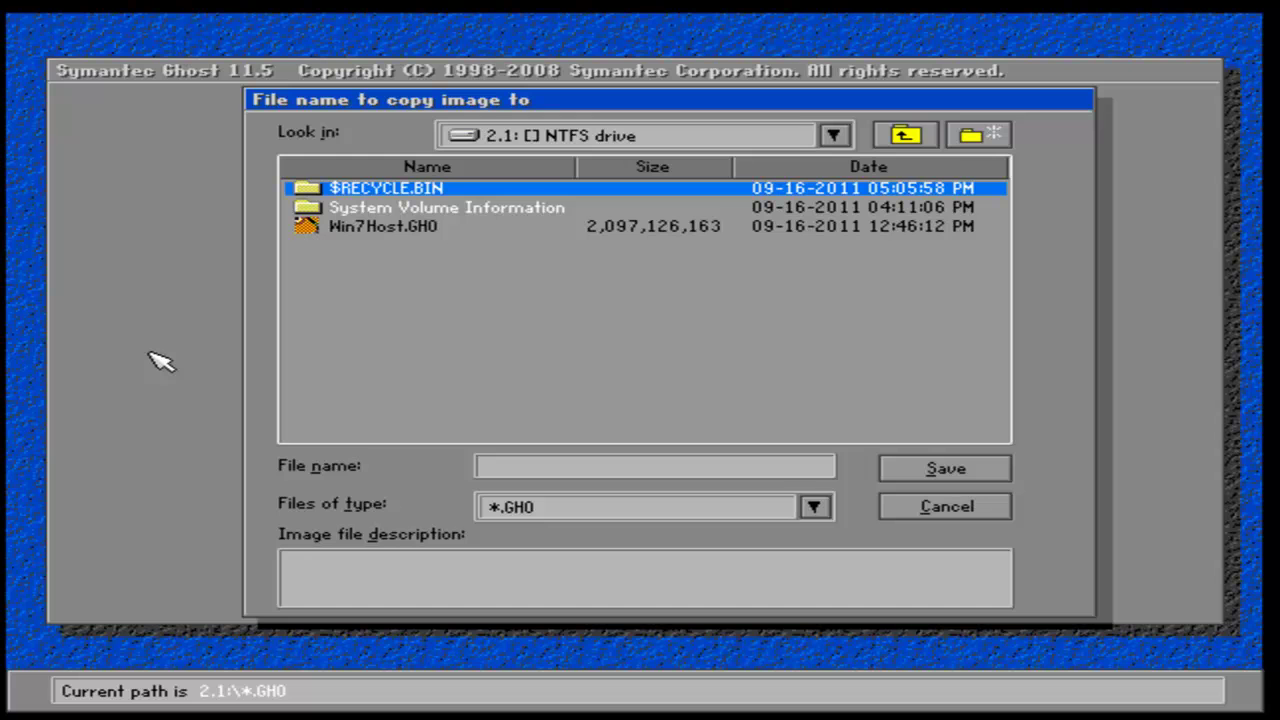
key("Tab")
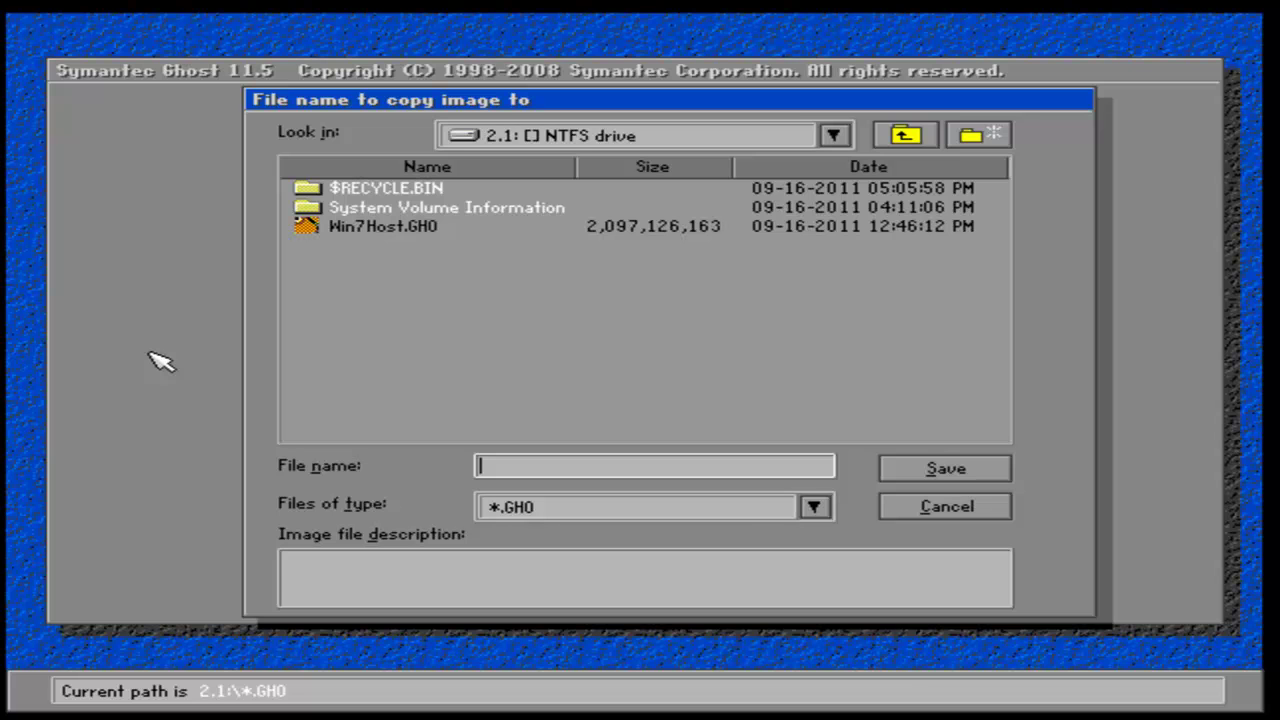
type("Win7Part")
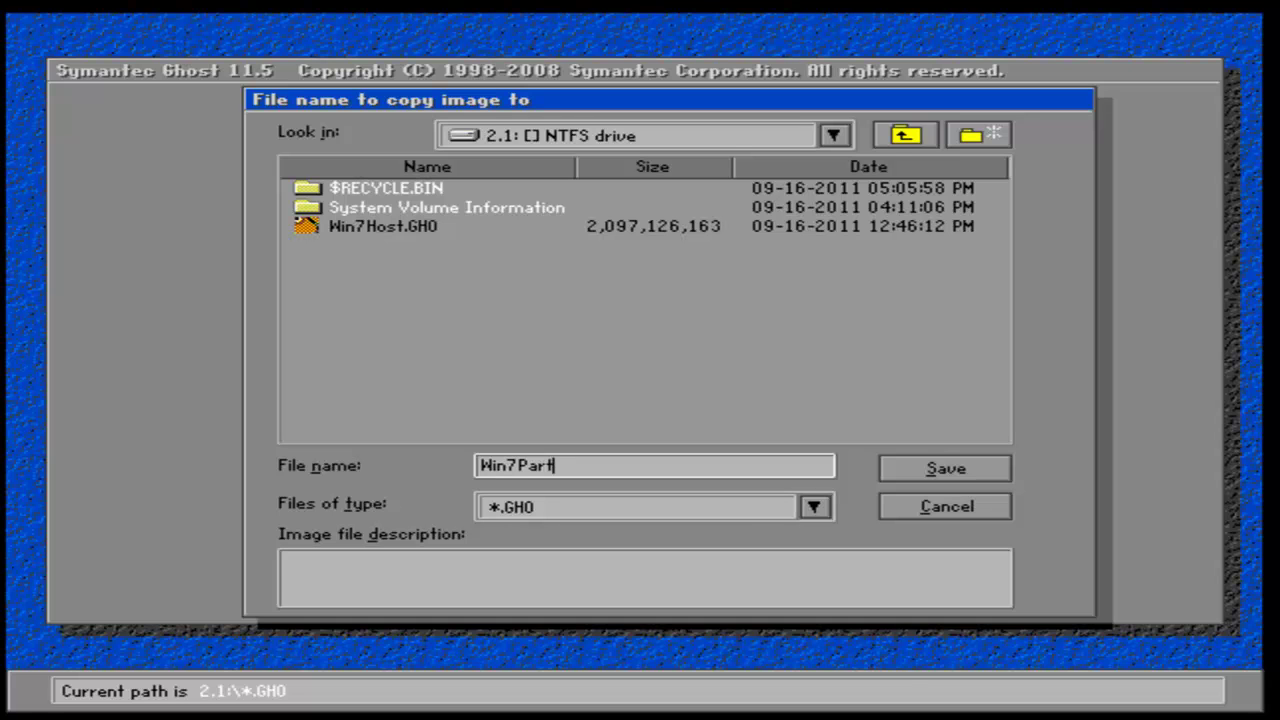
key("Tab")
key("Tab")
key("Tab")
key("Tab")
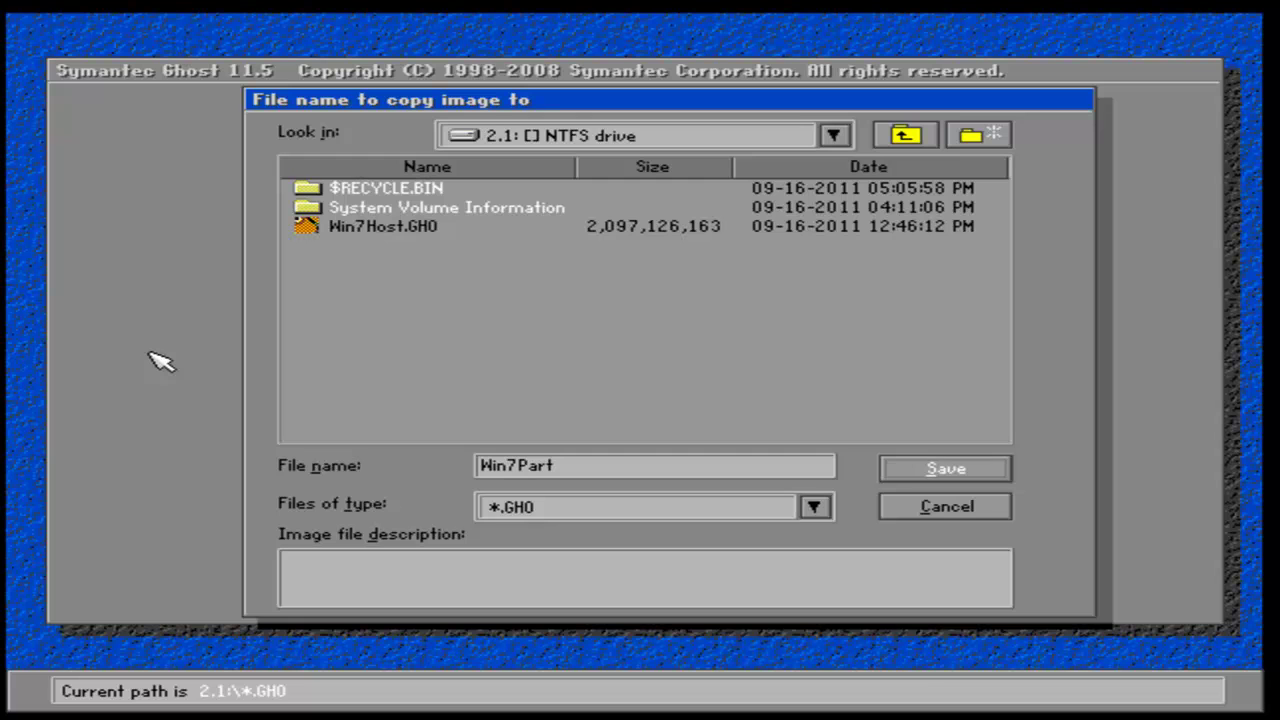
key("Return")
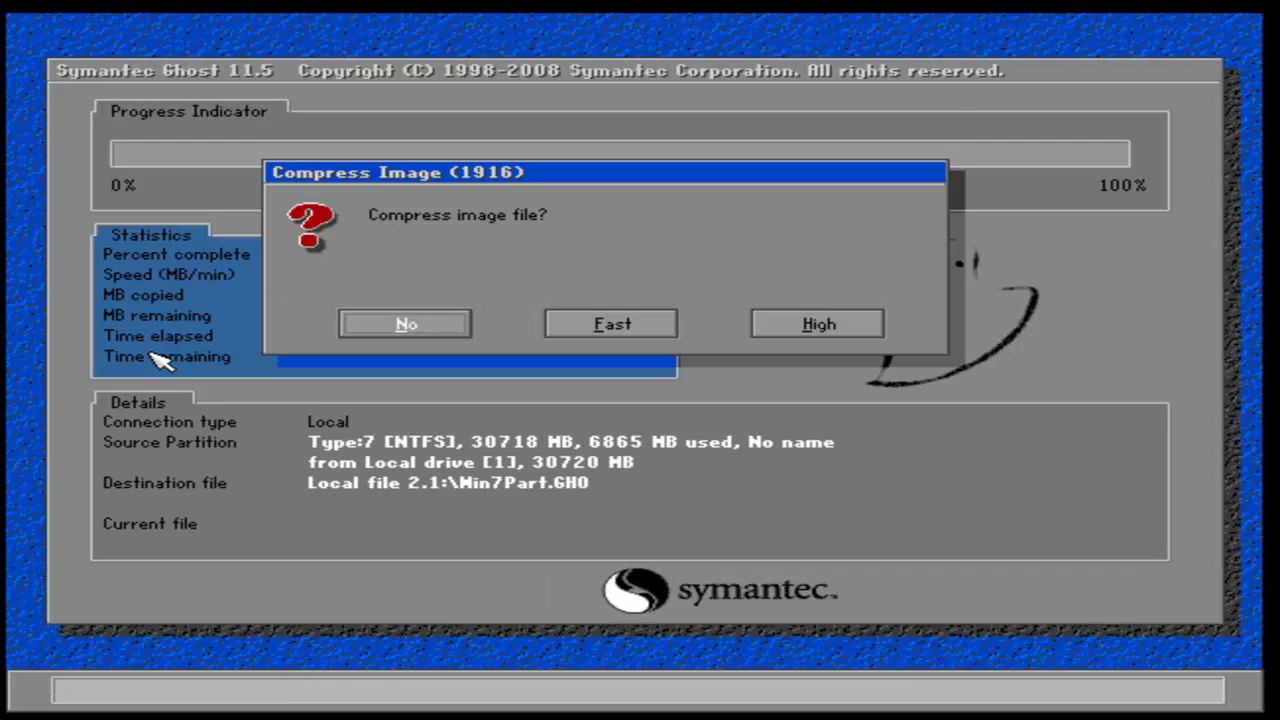
- Choose High compression, run the partition image creation and close the completion notice
key("Tab")
key("Tab")
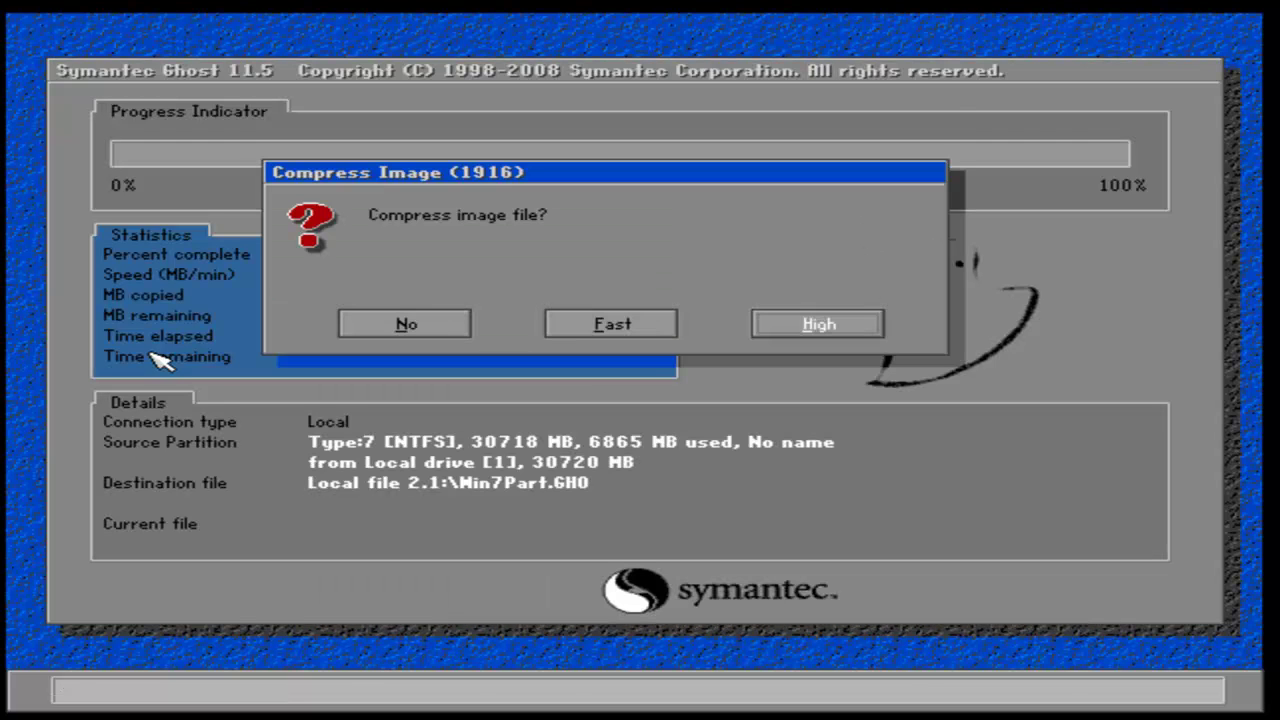
key("Return")
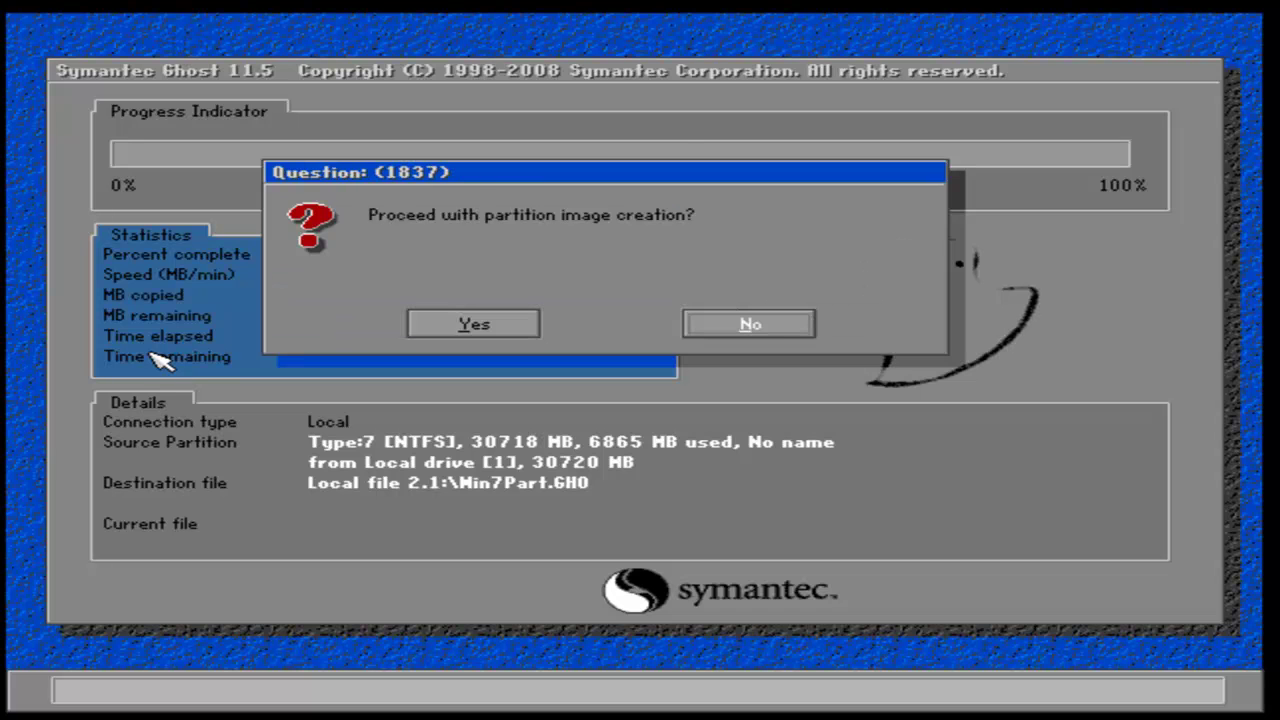
key("Left")
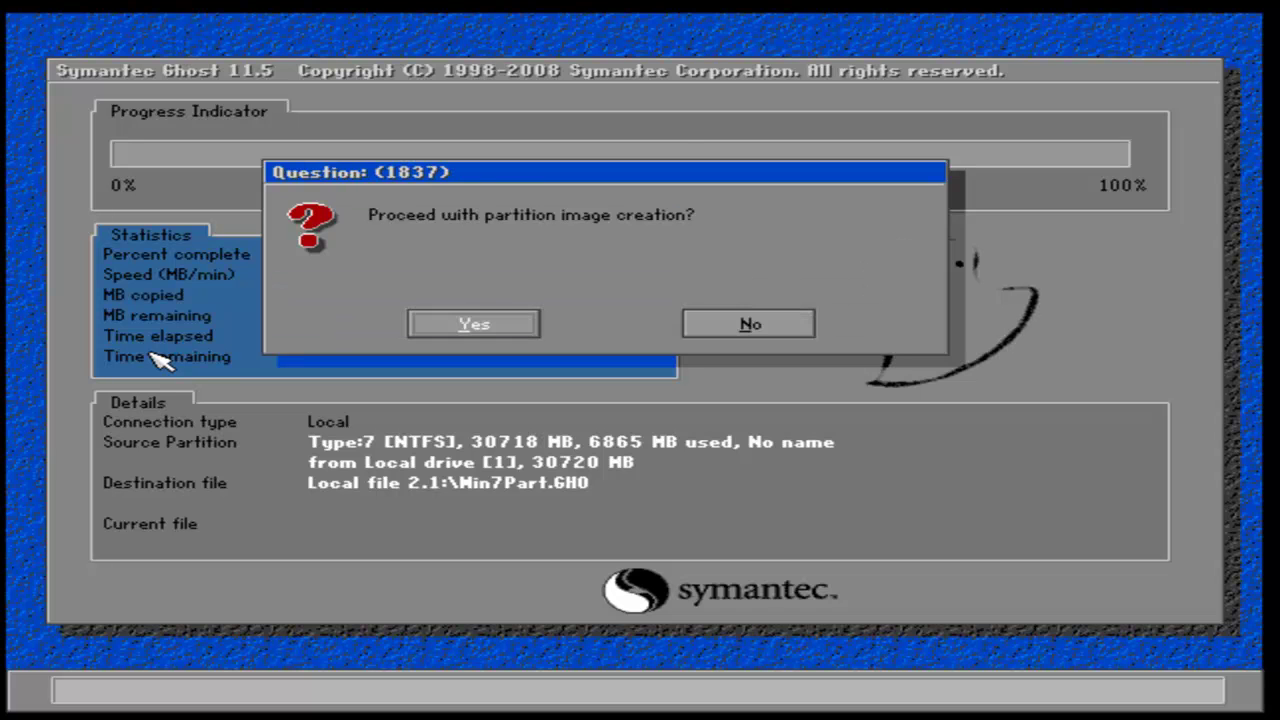
key("Return")
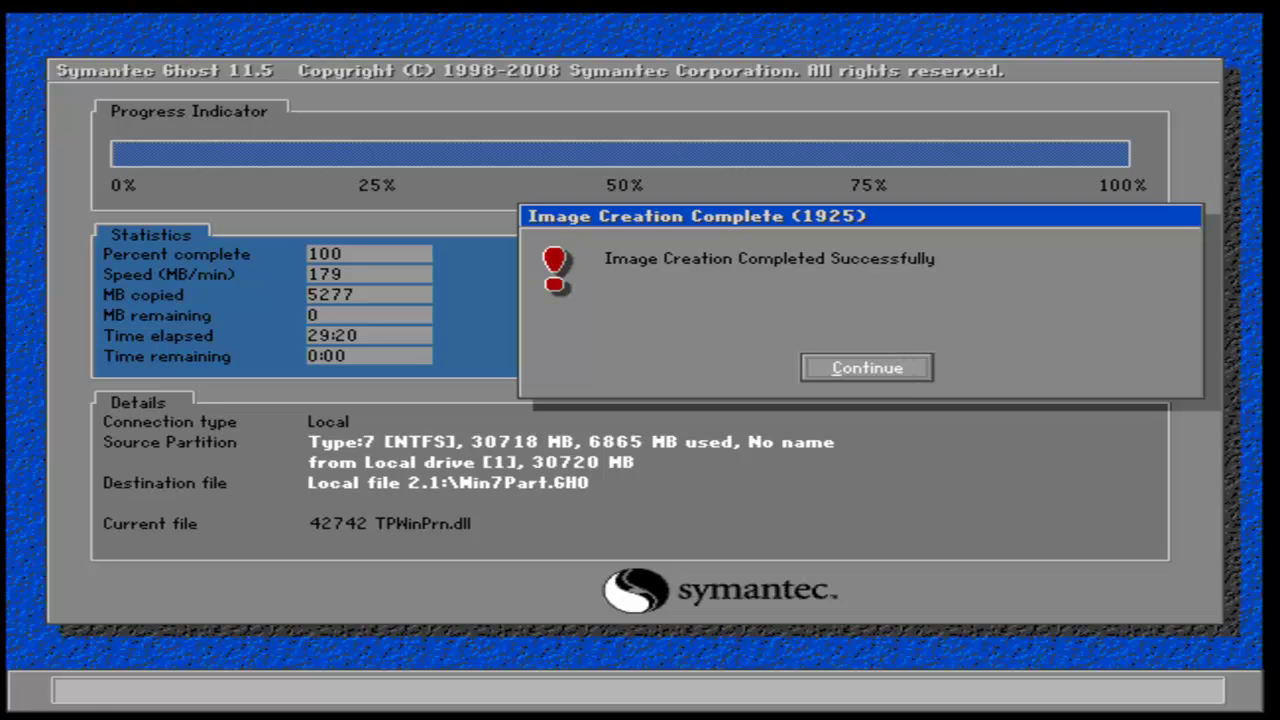
key("Return")
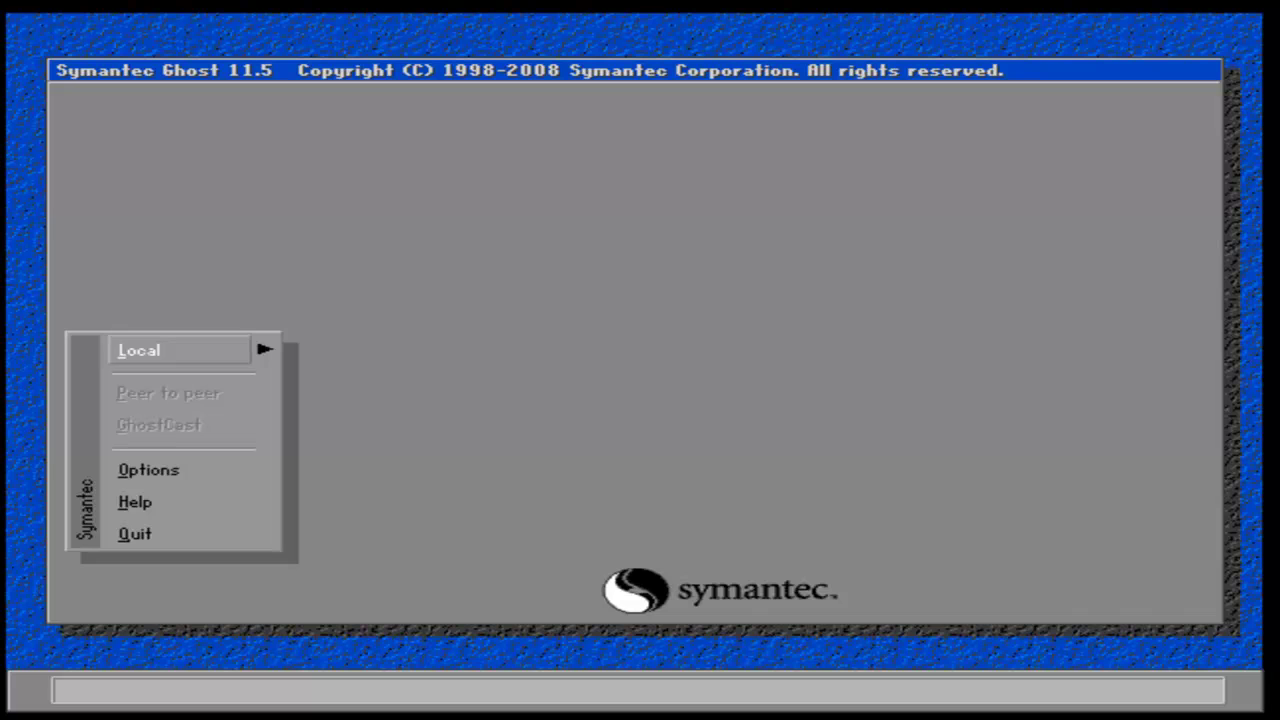
- Quit Symantec Ghost and confirm leaving the program so the computer boots back into Windows 7
key("Down")
key("Down")
key("Down")
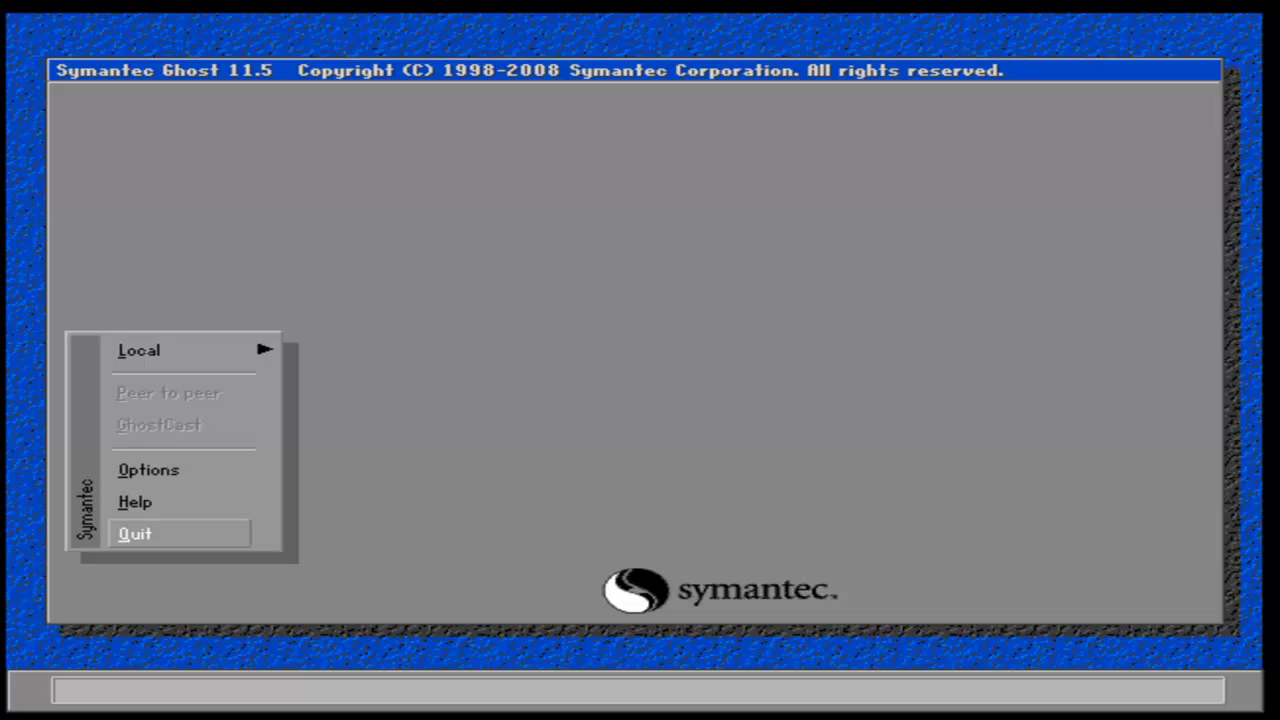
key("Return")
key("Return")
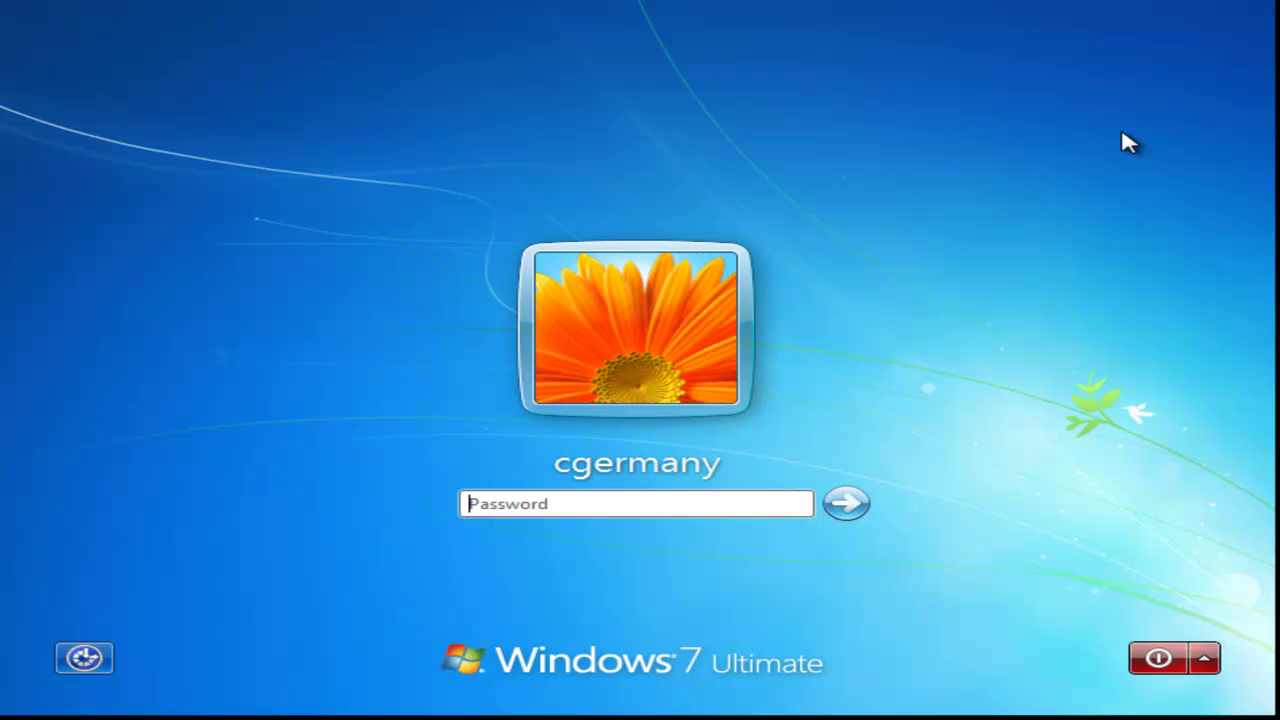
- Log on to Windows 7 by entering the account password
type("••")
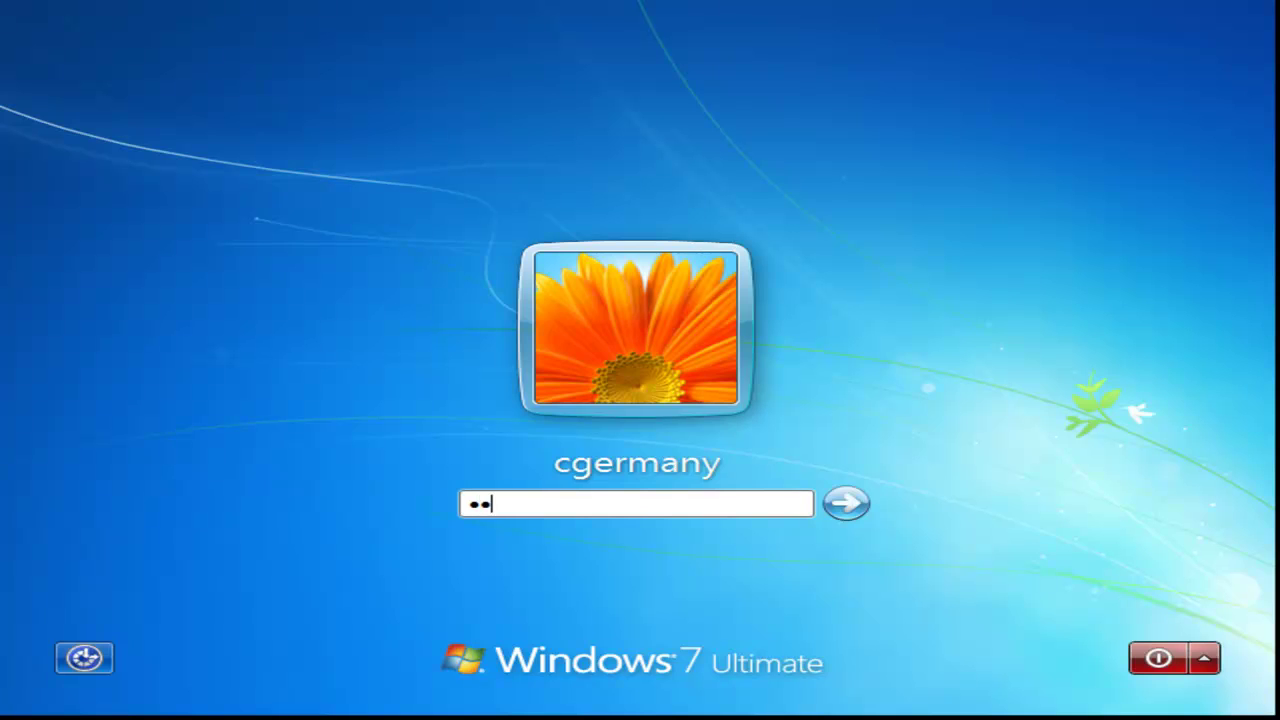
type("••••••")
key("Return")
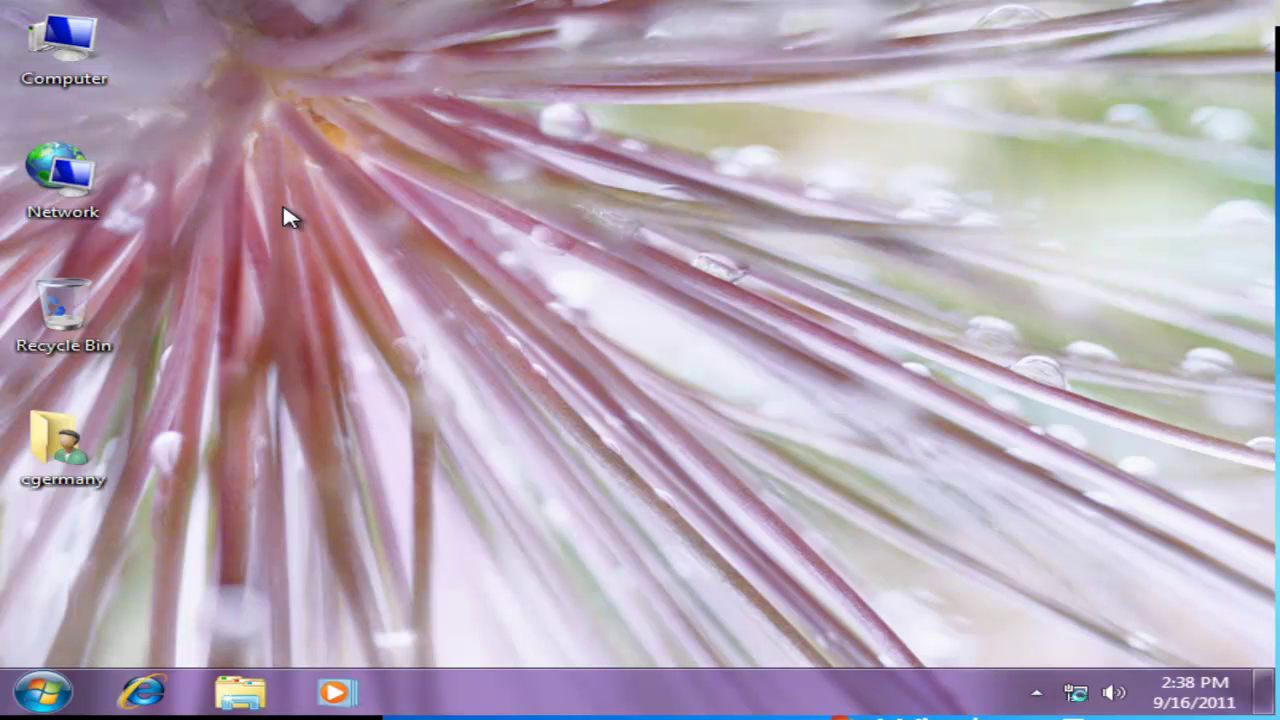
left_click(32, 705)
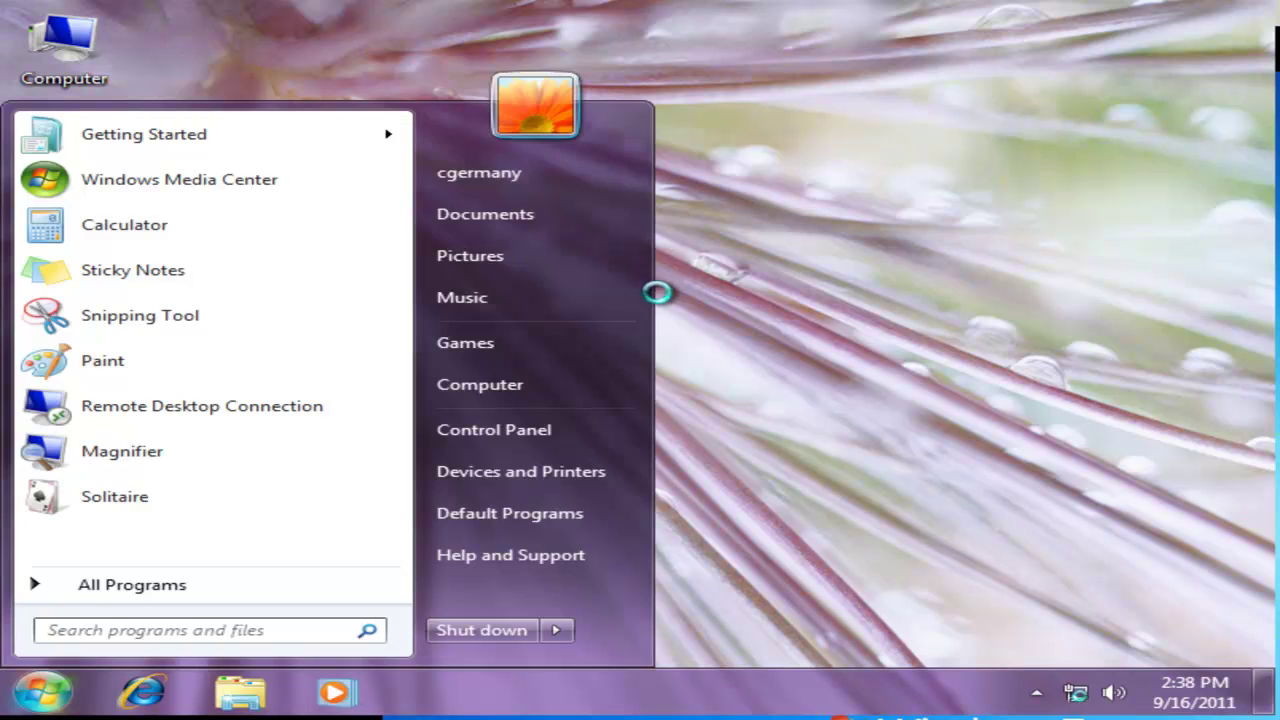
left_click(772, 213)
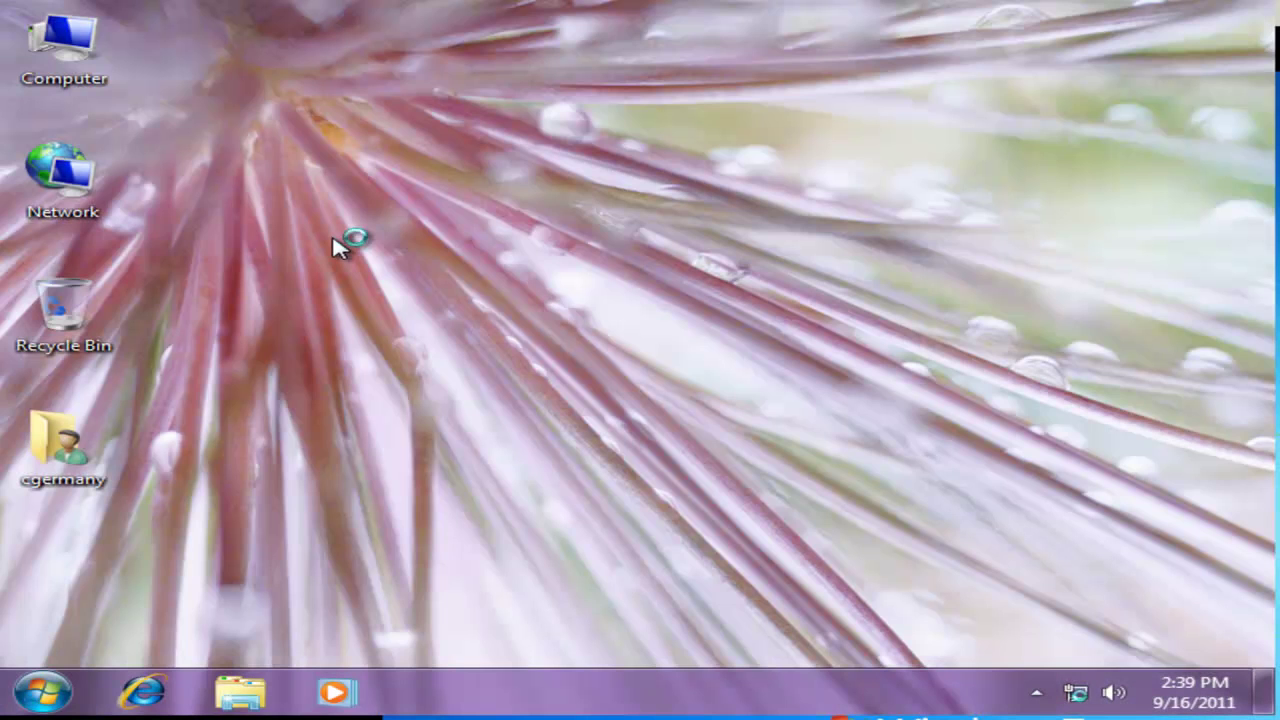
- Open Computer, restarting Windows Explorer when it stops responding, and browse to Local Disk (E:)
left_click(82, 56)
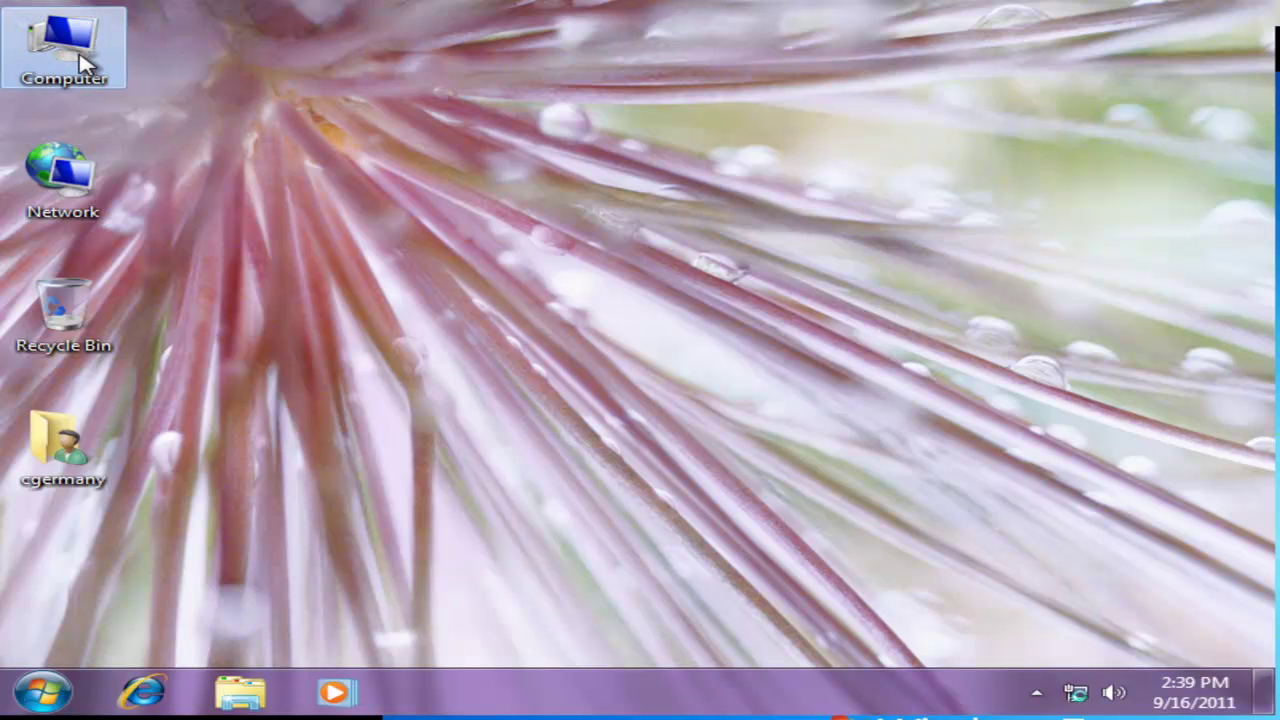
right_click(80, 57)
left_click(156, 71)
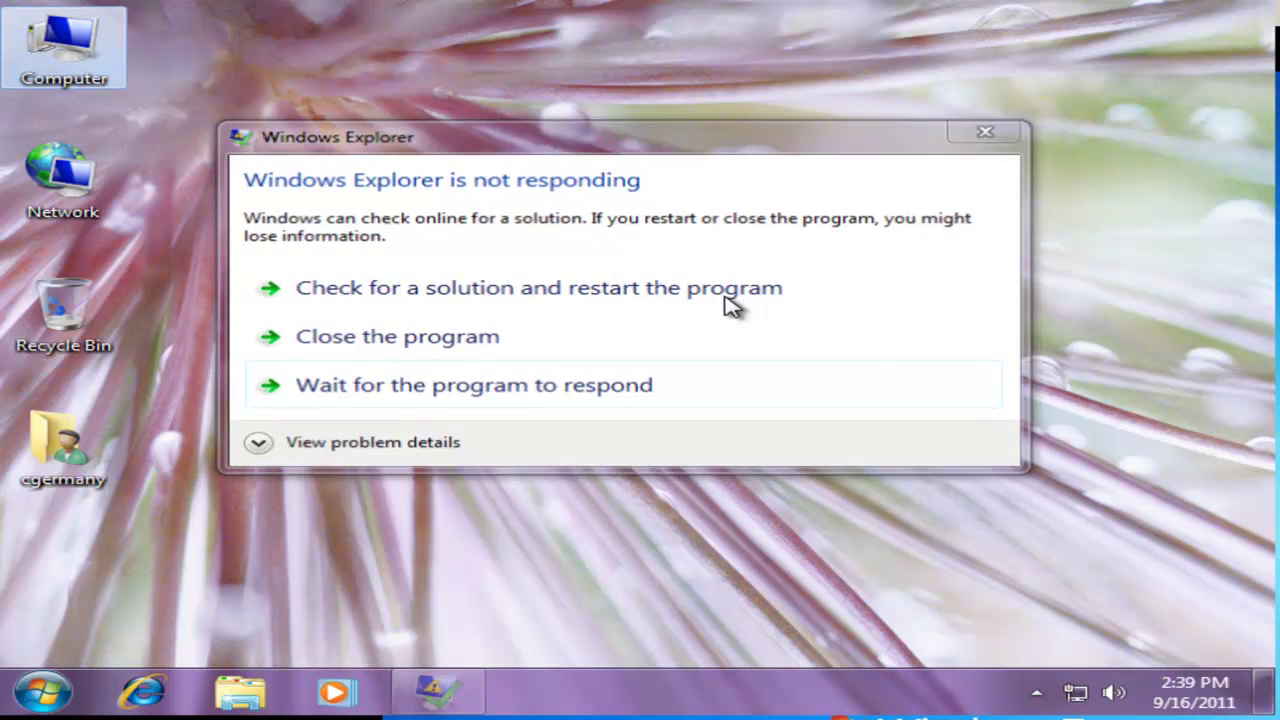
left_click(724, 292)
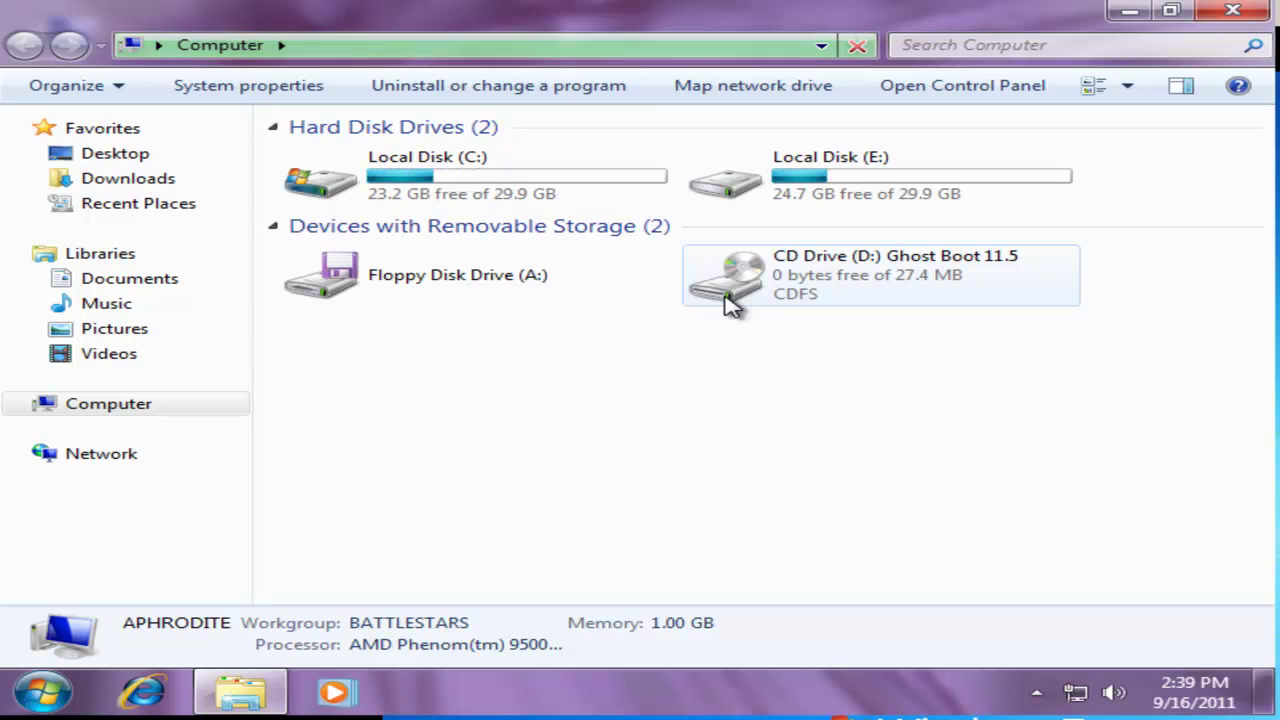
mouse_move(731, 306)
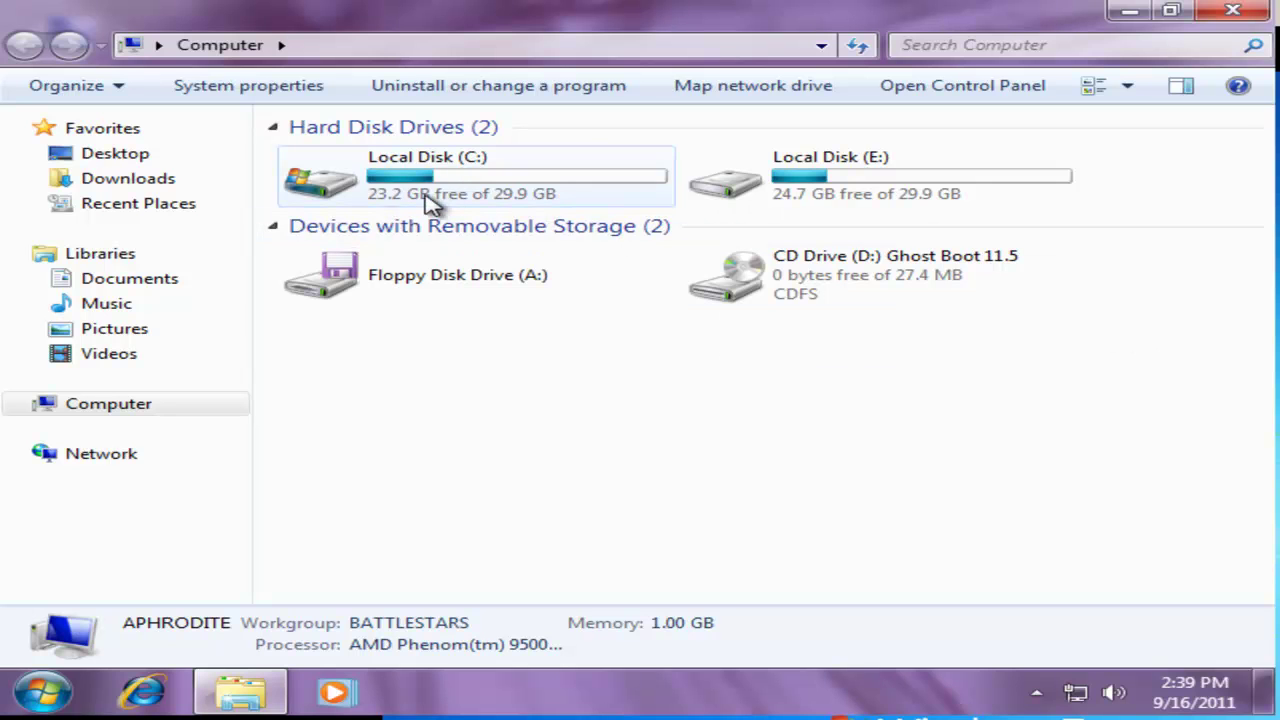
left_click(903, 191)
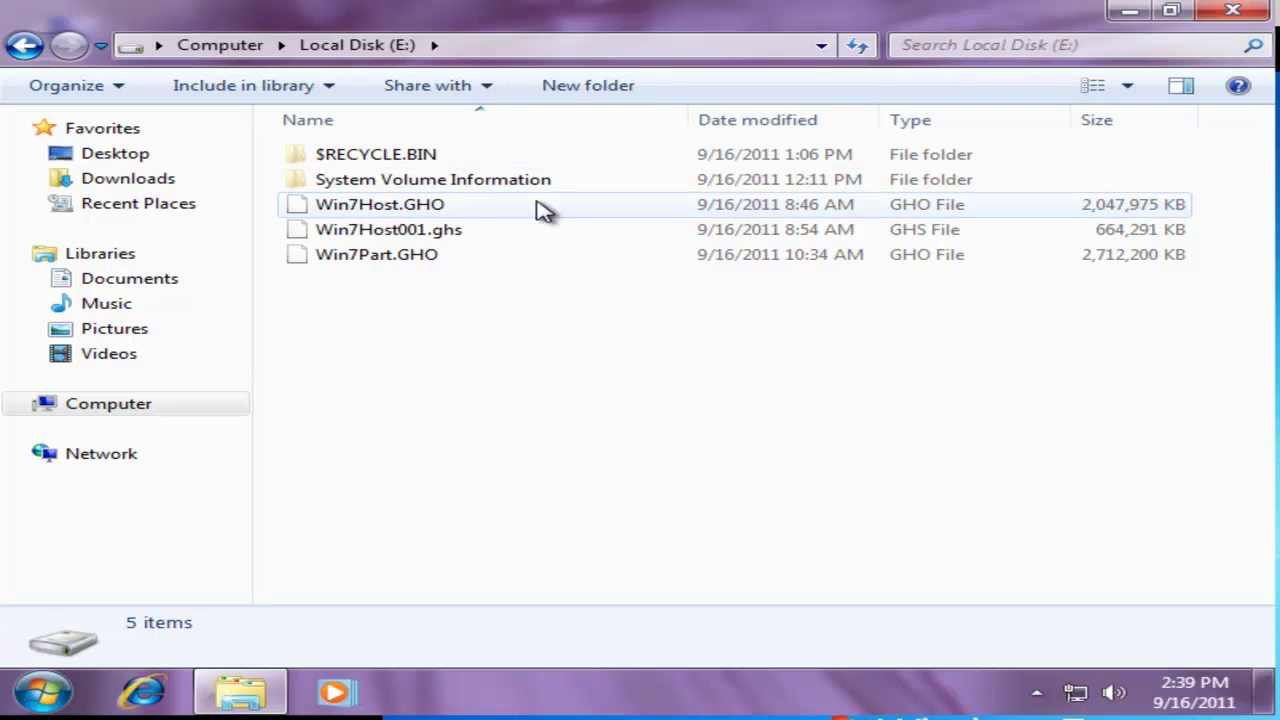
- Compare the individual and combined sizes of Win7Host.GHO and Win7Host001.ghs with the size of Win7Part.GHO
left_click(466, 212)
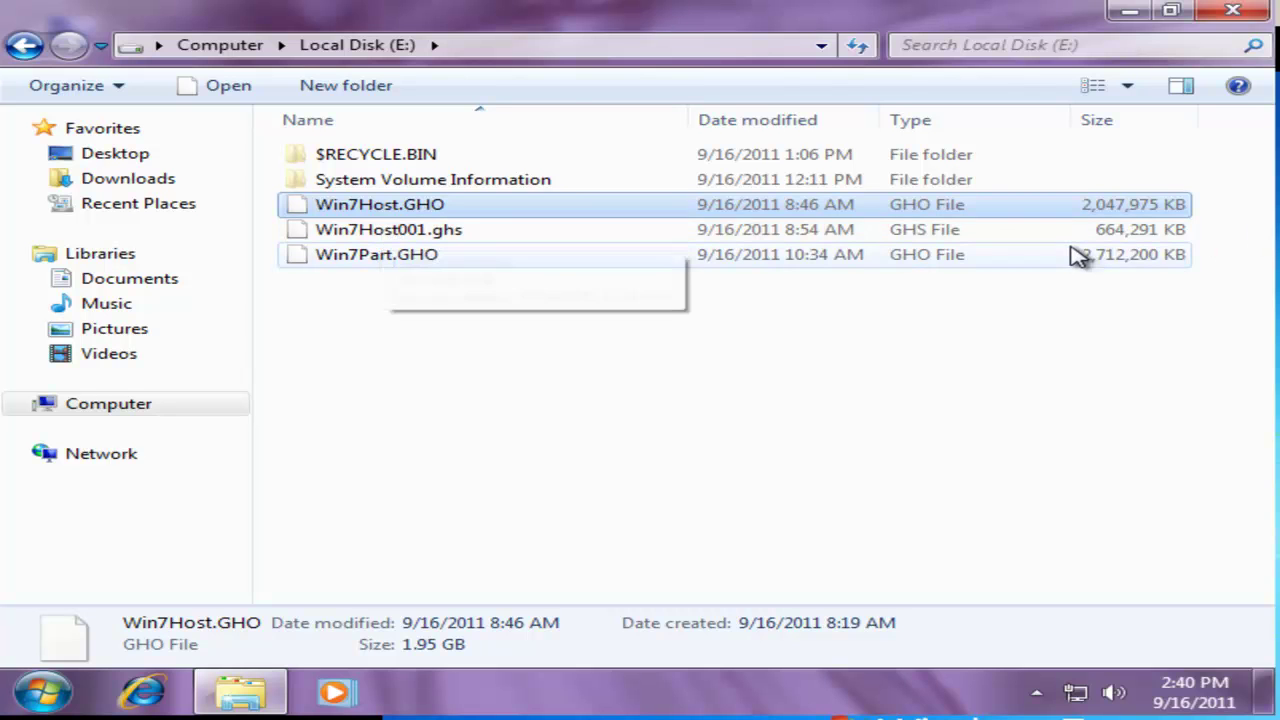
double_click(449, 236)
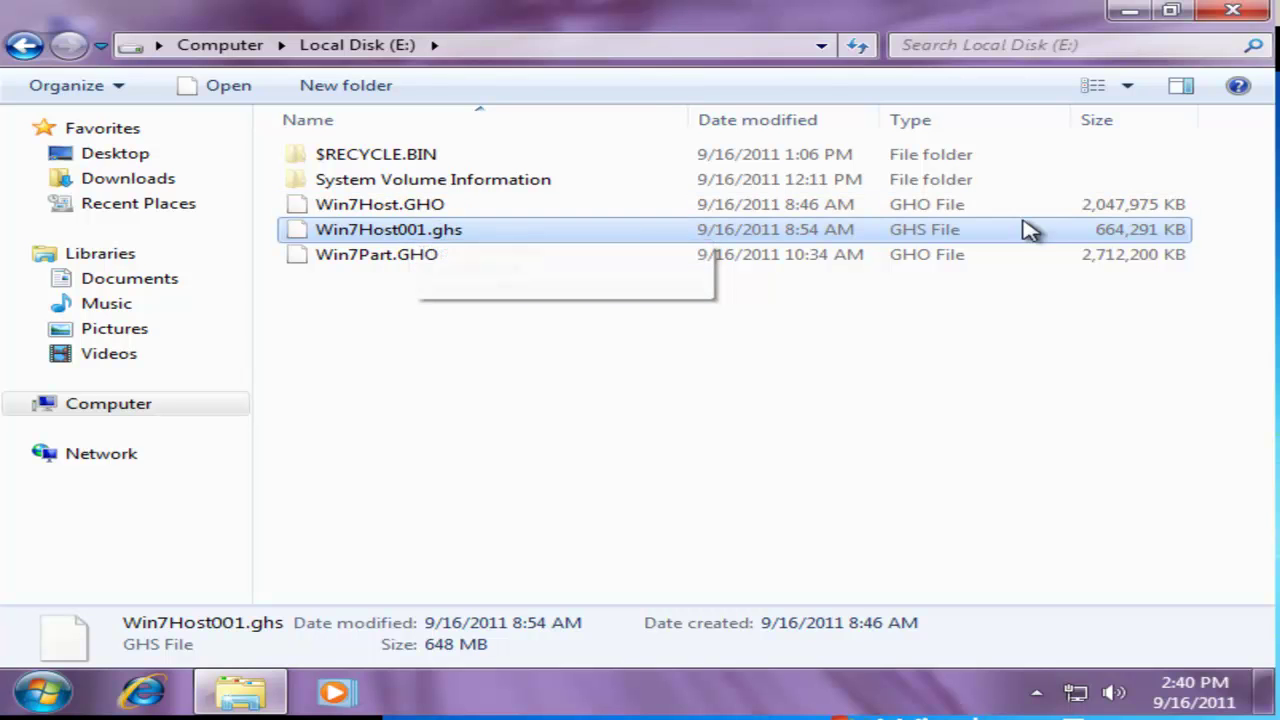
left_click(1113, 211, "ctrl")
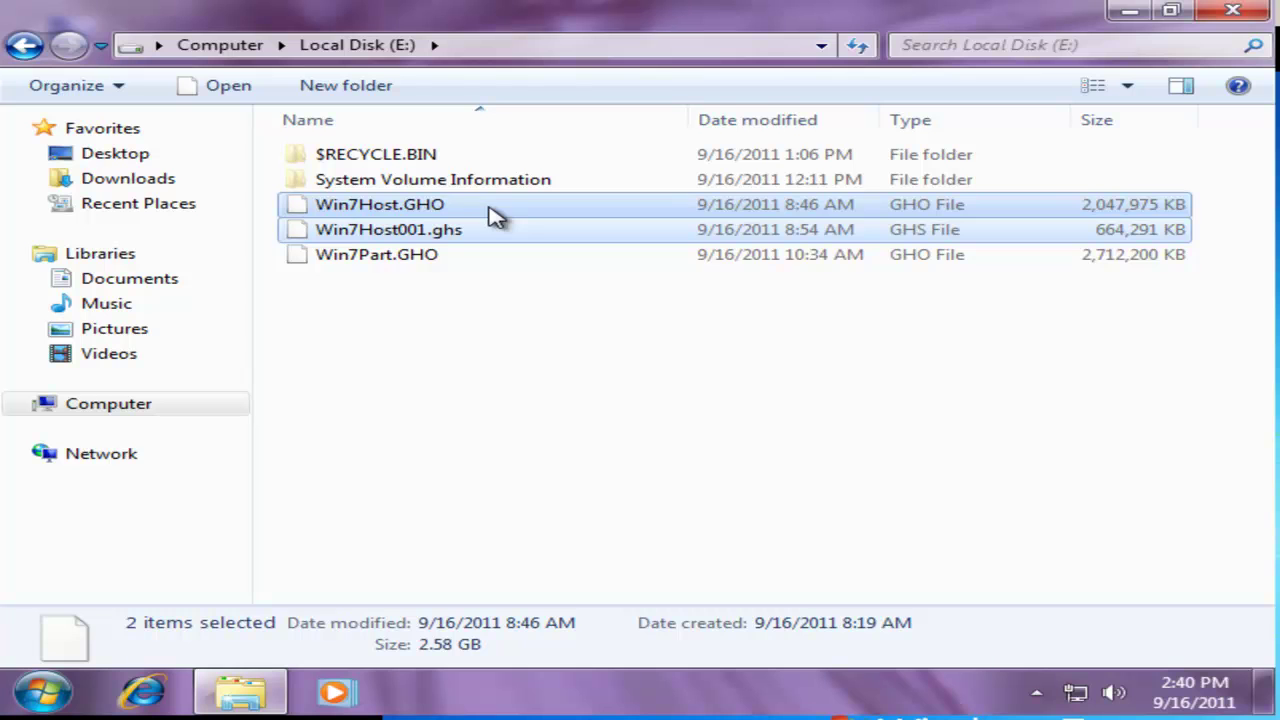
left_click(410, 262)
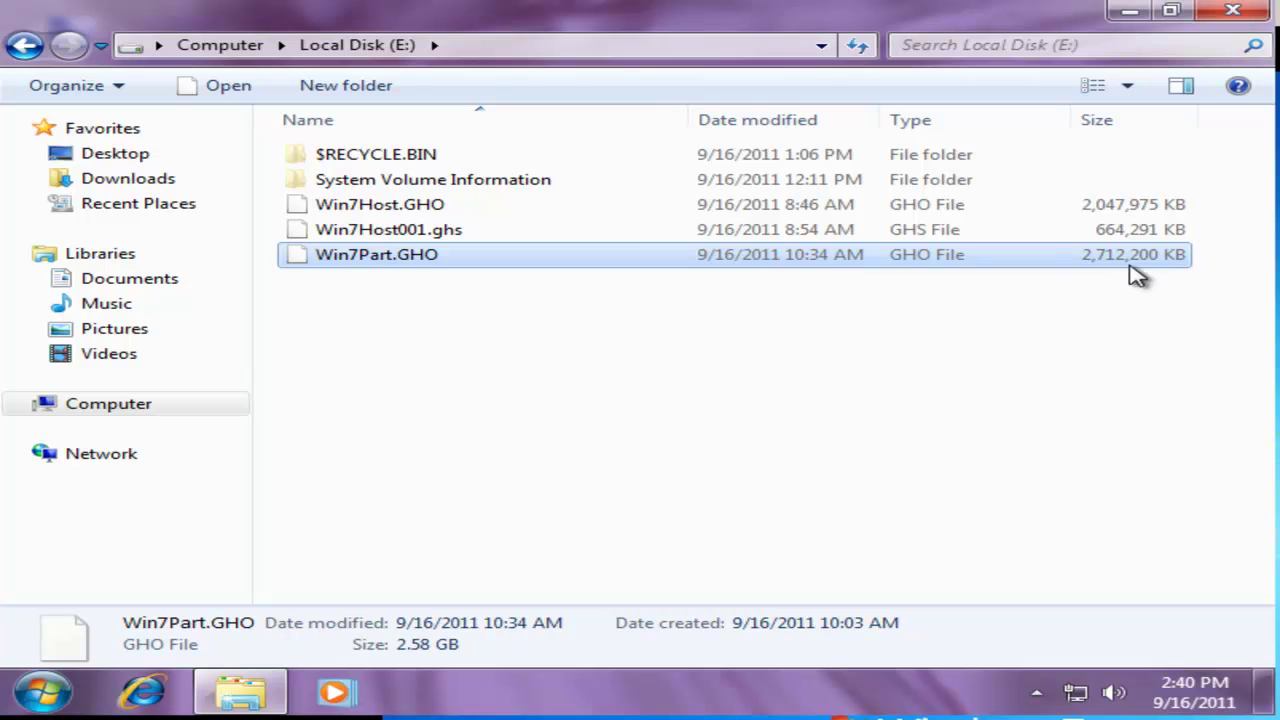
left_click(397, 262)
left_click(500, 303)
left_click(420, 263)
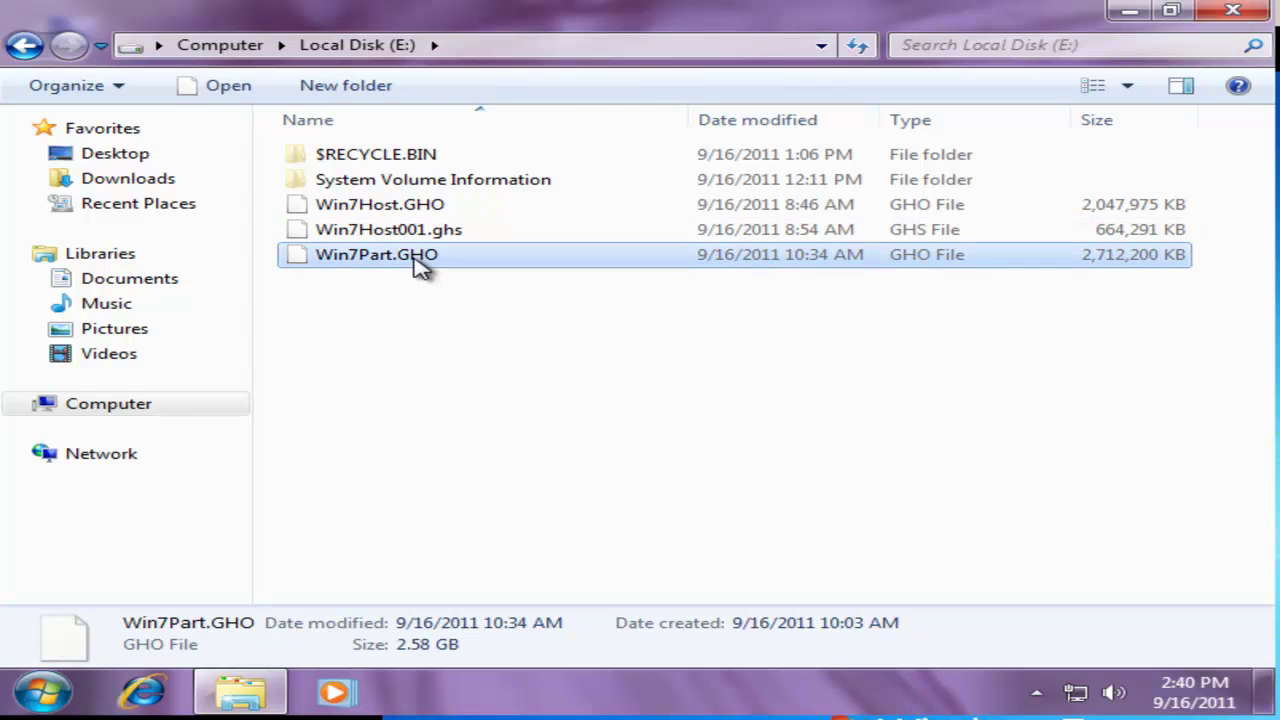
left_click(500, 366)
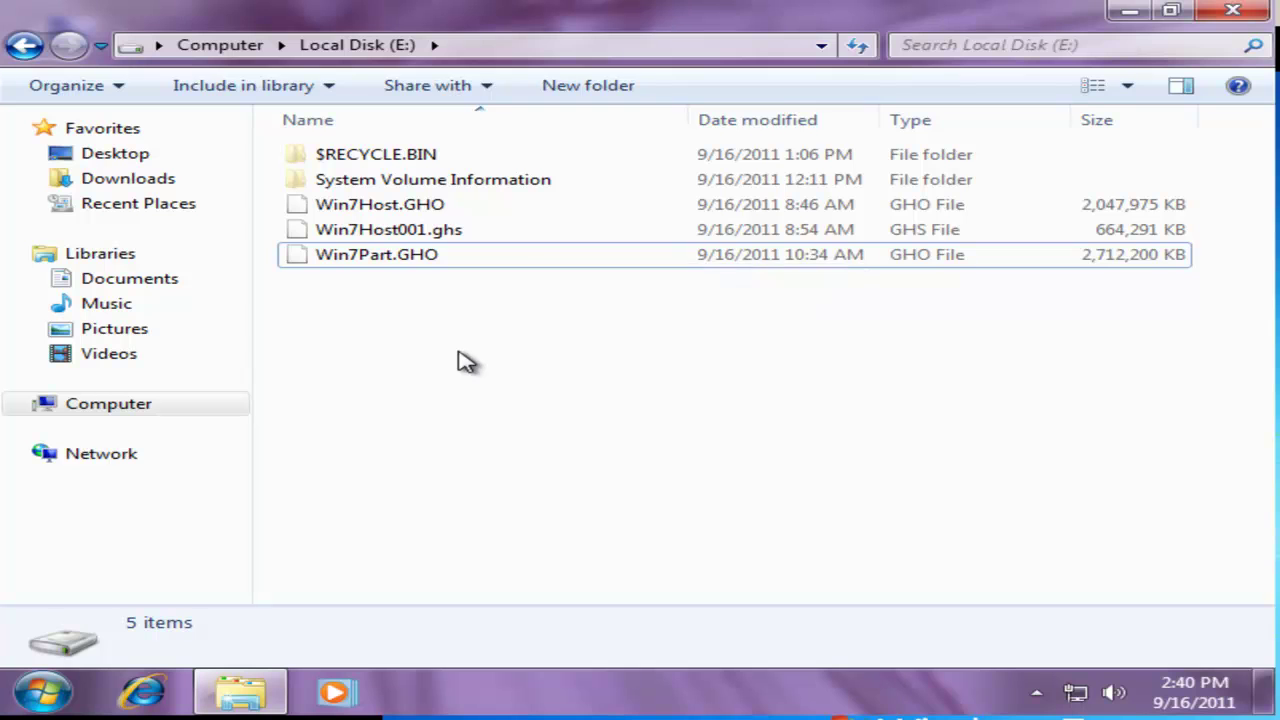
left_click(434, 257)
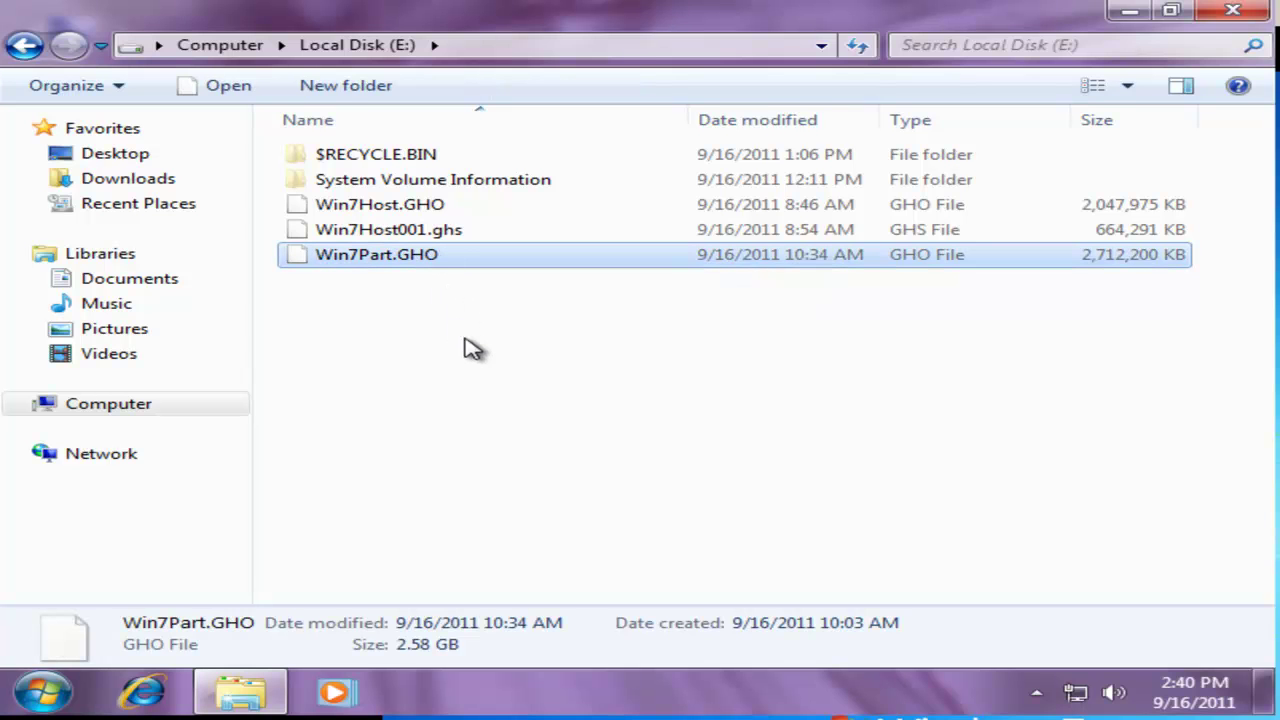
left_click(437, 240)
left_click(438, 258)
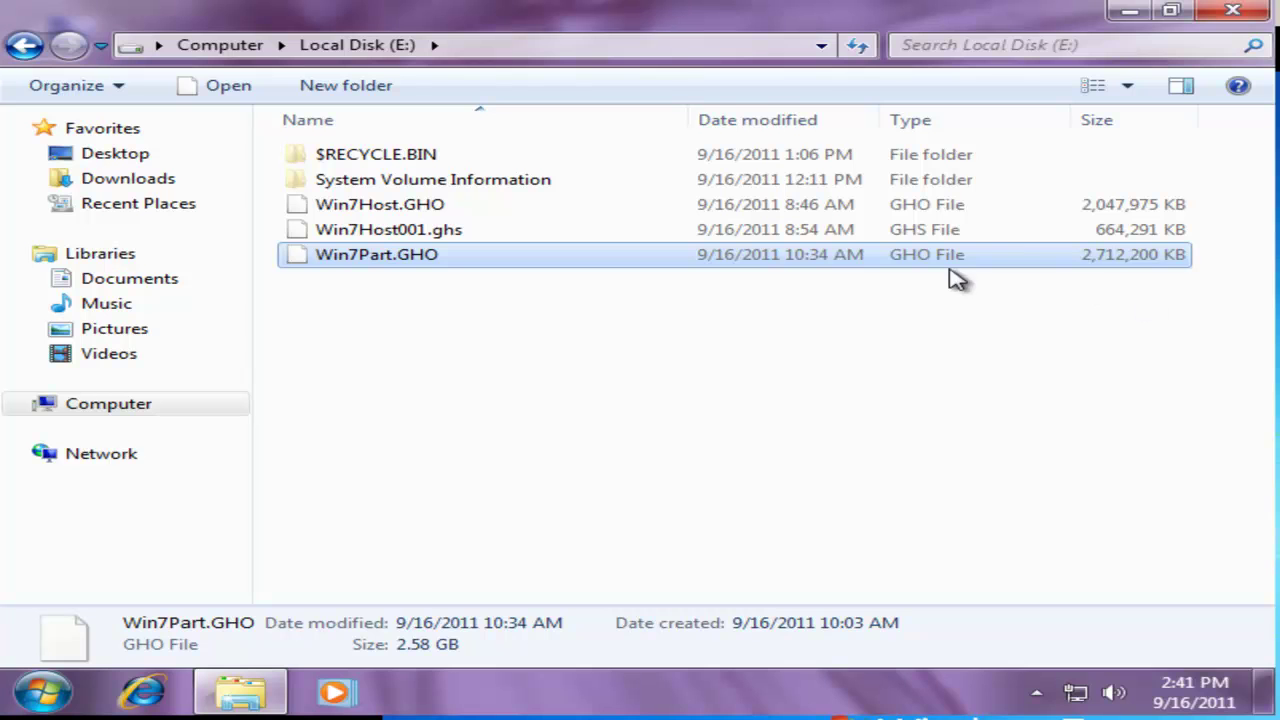
- Examine the two-file Win7Host disk image set against the single-file Win7Part.GHO partition image
left_click(406, 206)
left_click(406, 228)
left_click(408, 210)
left_click(408, 232)
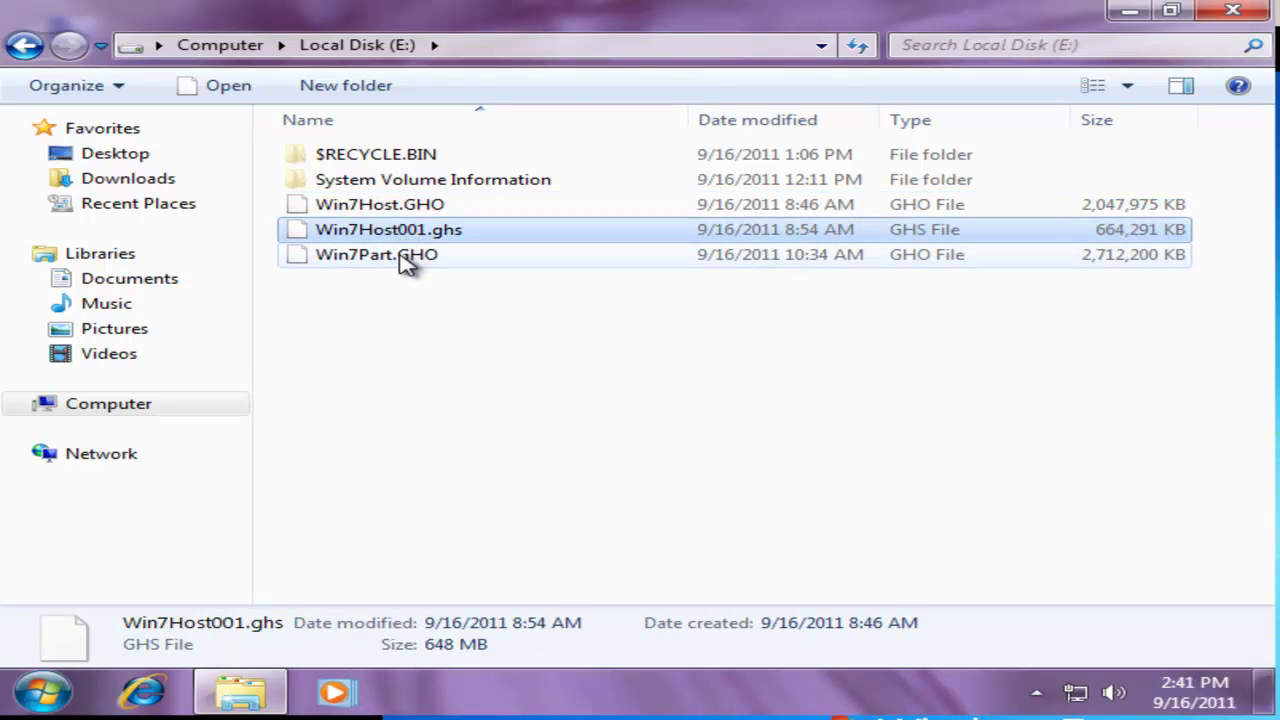
left_click(406, 258)
left_click(406, 232)
left_click(406, 207)
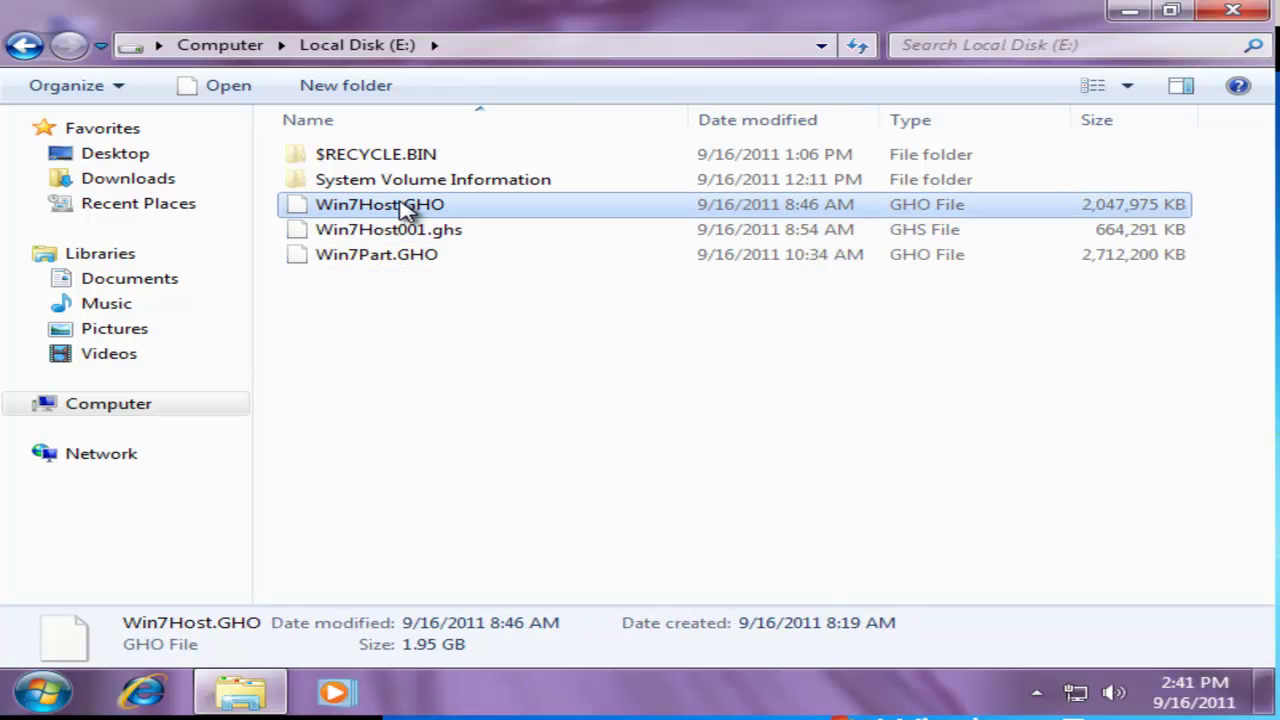
left_click(438, 237, "ctrl")
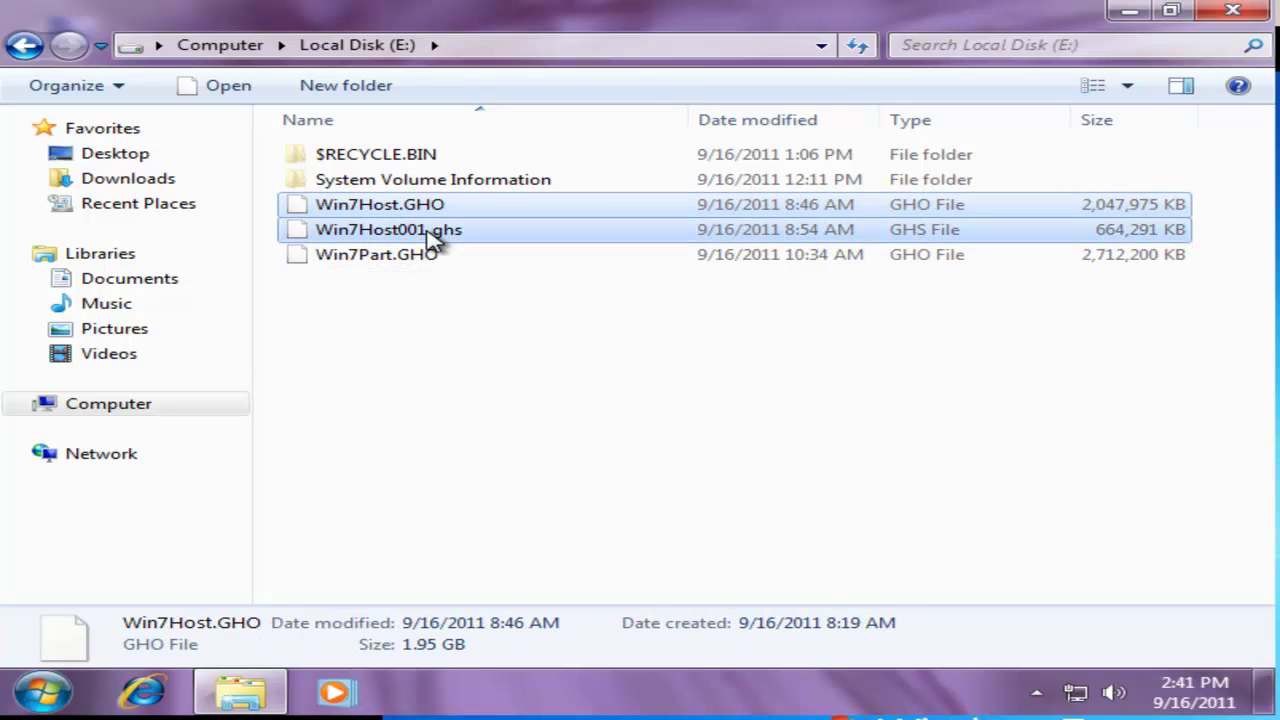
left_click(416, 259)
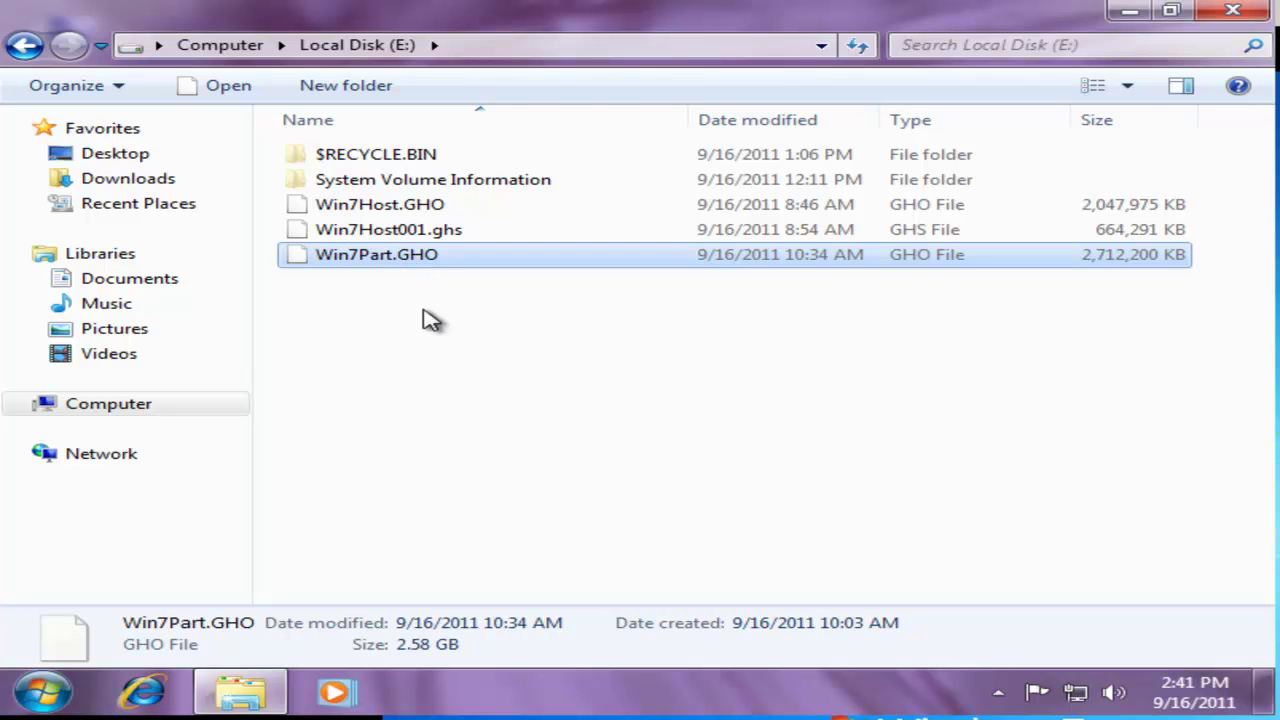
left_click(580, 403)
left_click(460, 232)
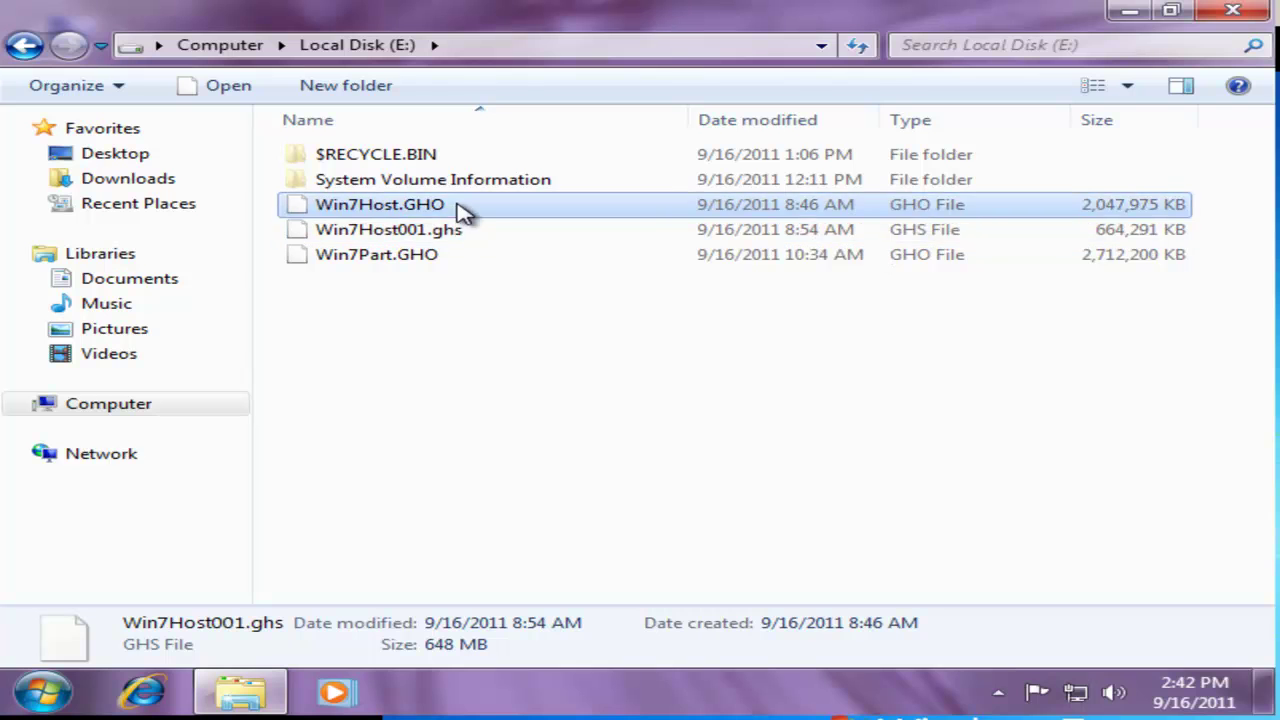
- Check the combined size of Win7Host.GHO and Win7Host001.ghs again against the size of Win7Part.GHO
left_click(450, 210)
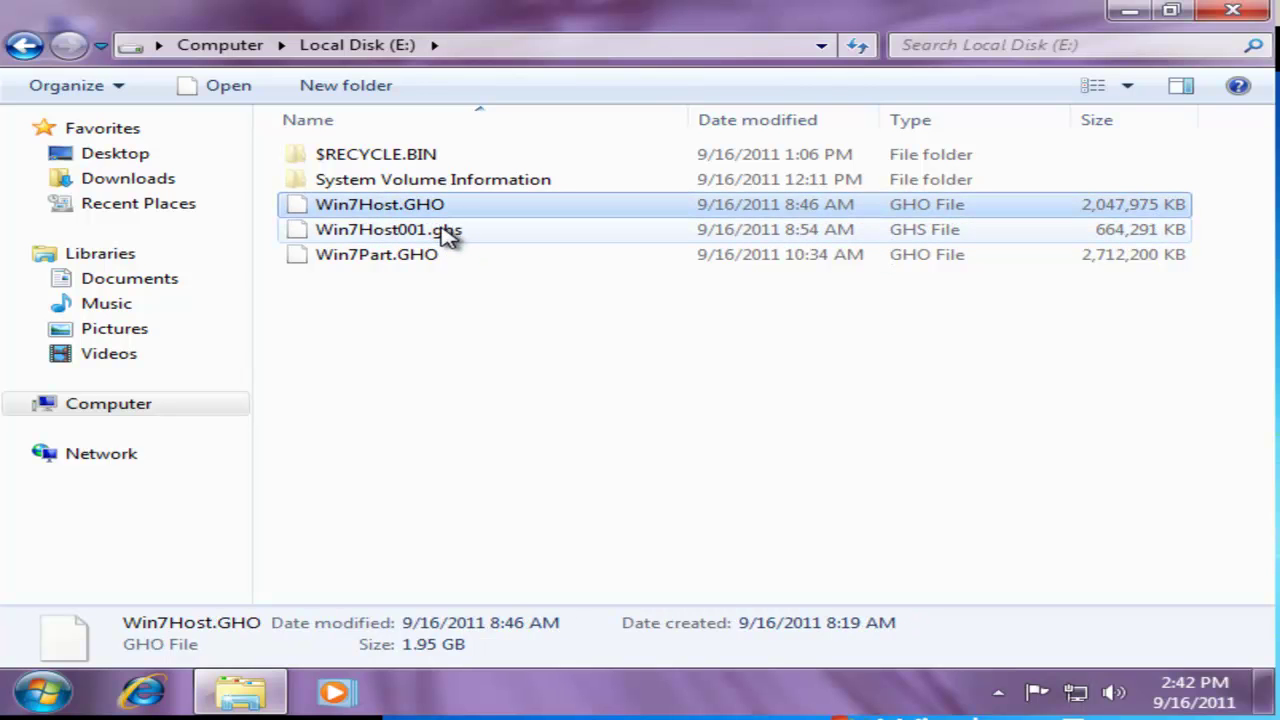
left_click(446, 232, "ctrl")
left_click(543, 337)
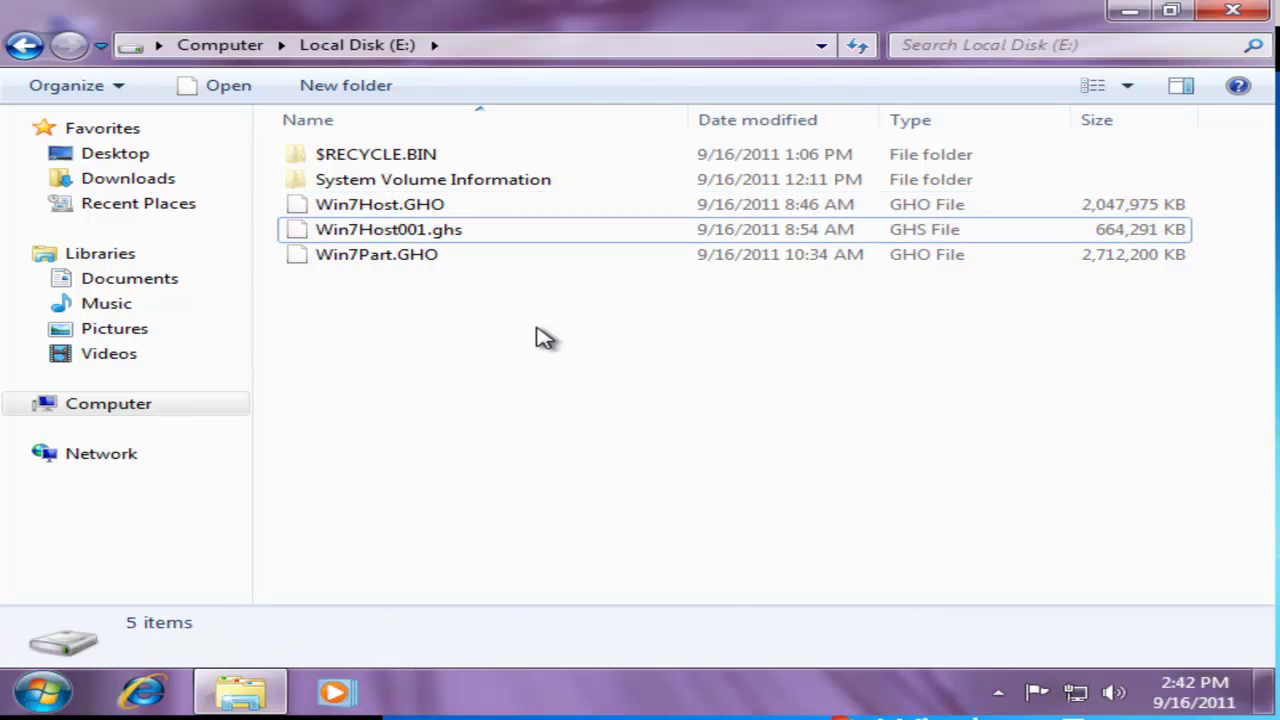
left_click(408, 258)
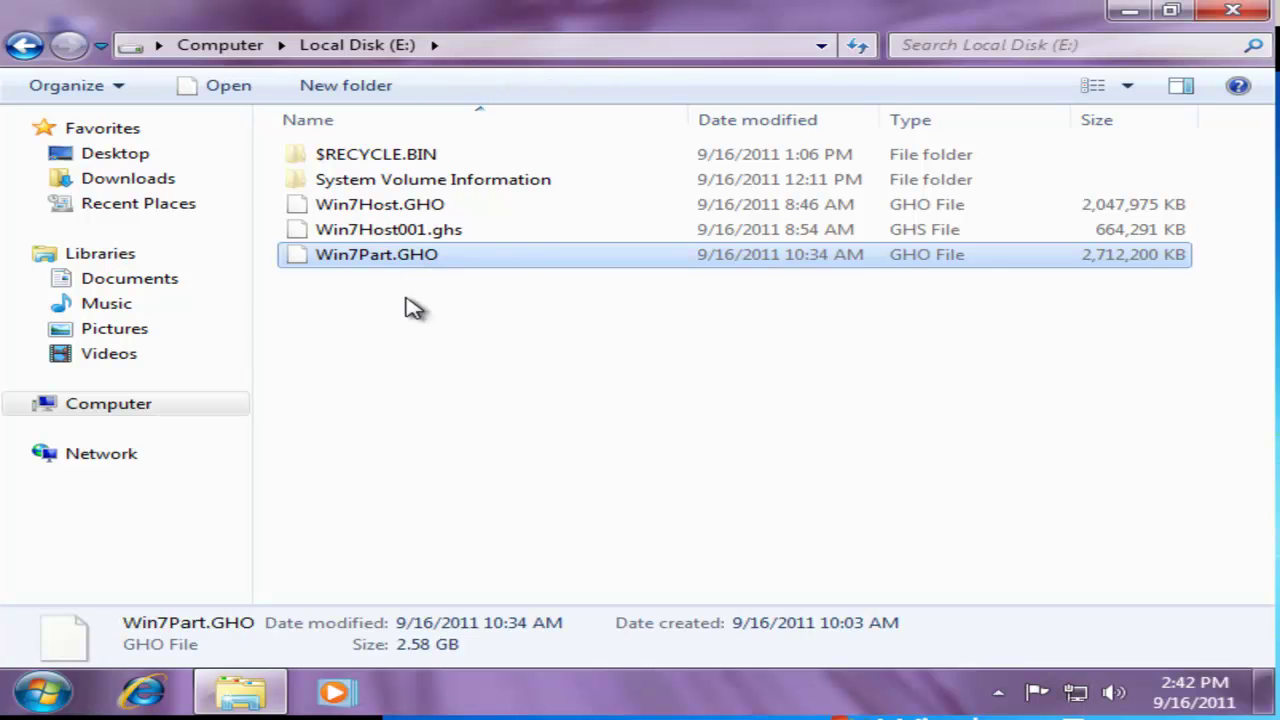
left_click(476, 429)
left_click(443, 235)
left_click(443, 206, "ctrl")
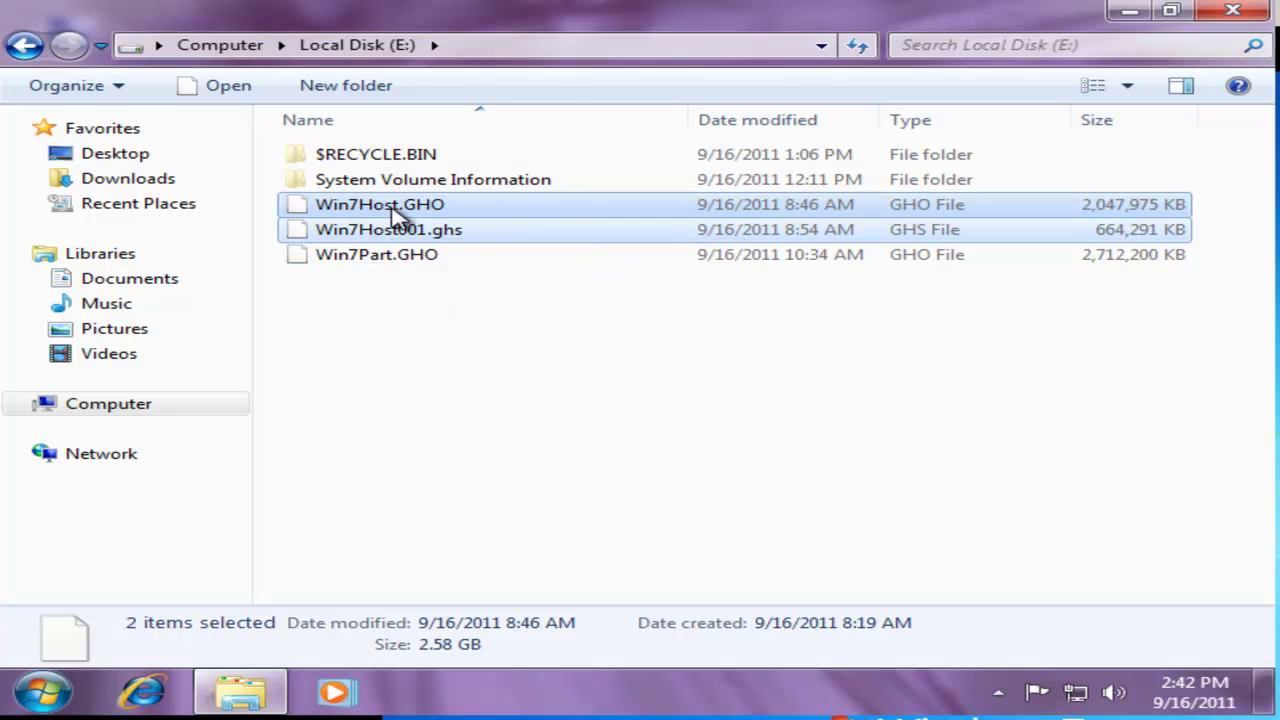
left_click(412, 260)
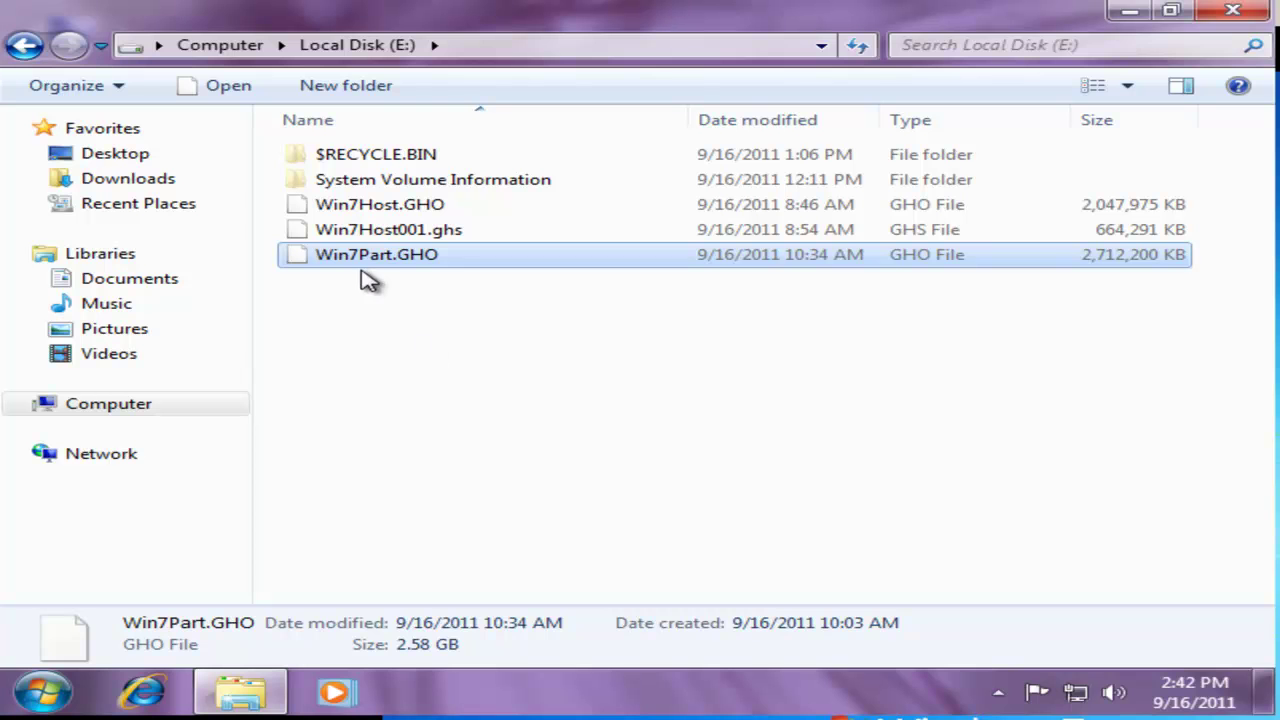
left_click(447, 402)
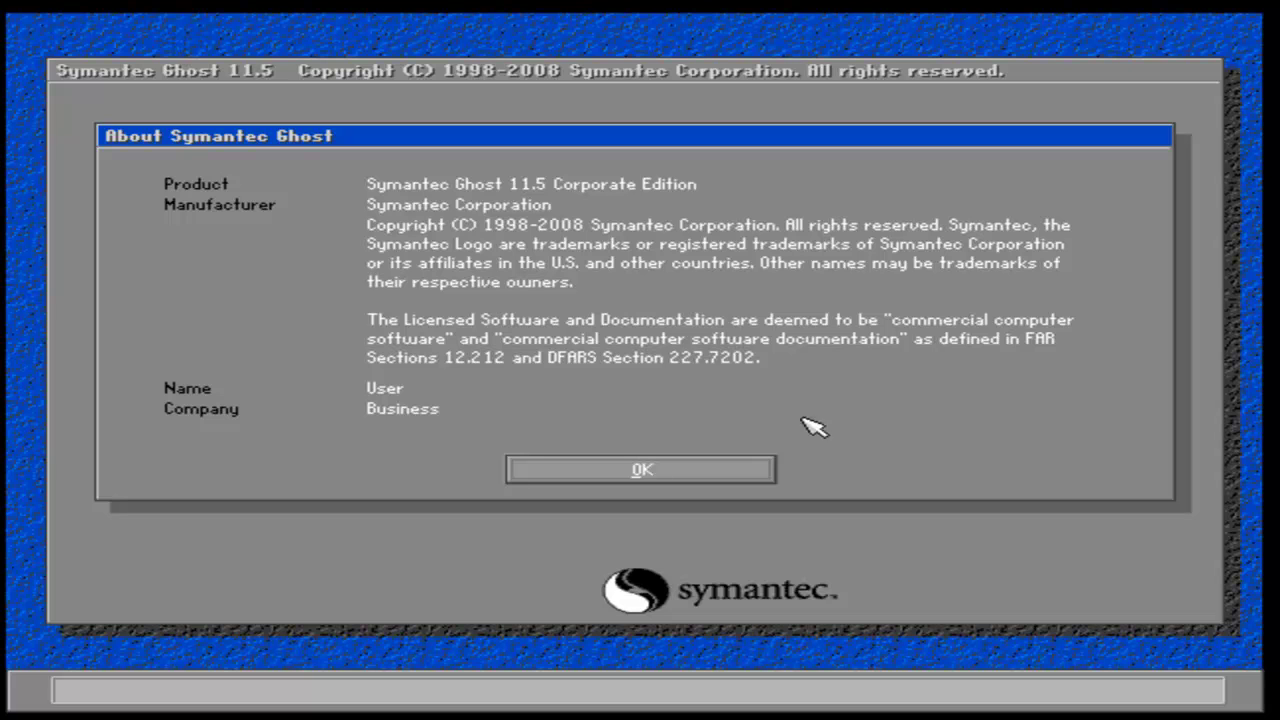
- Dismiss the About Symantec Ghost information and quit Ghost to the DOS prompt, confirming the exit
left_click(664, 474)
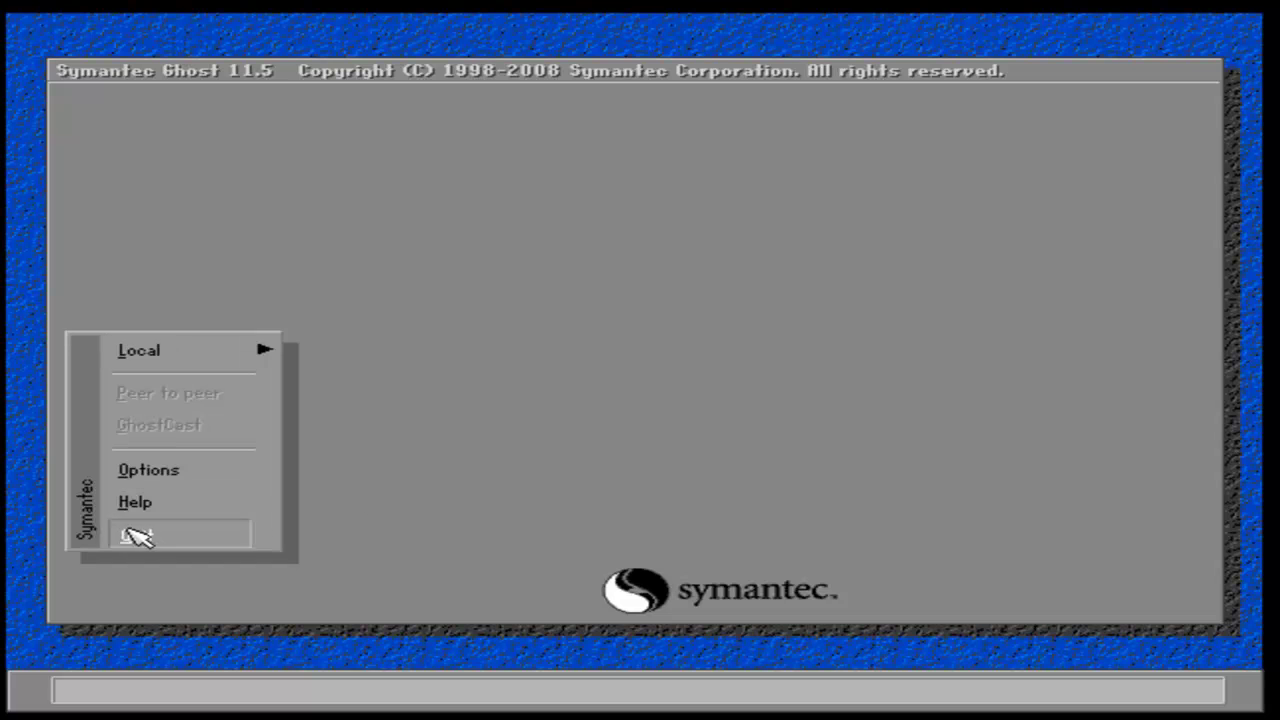
left_click(133, 533)
left_click(465, 324)
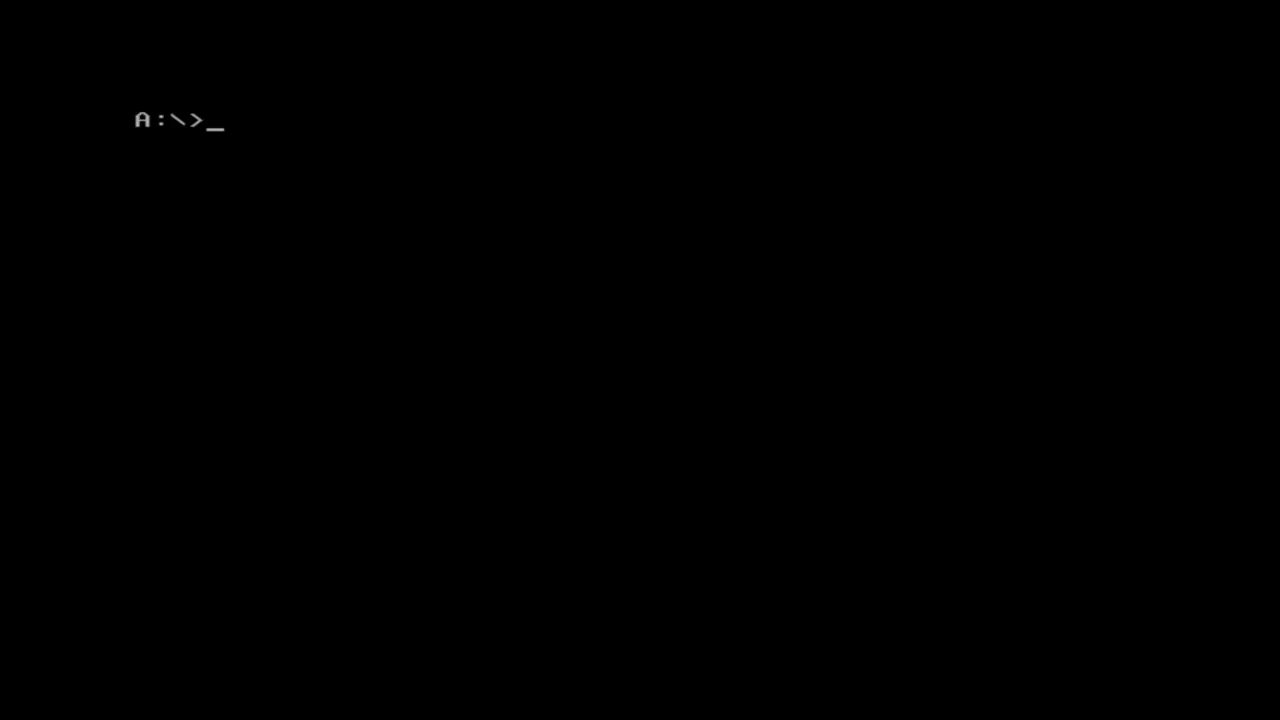
- Start Ghost from the DOS prompt with its error log redirected, using the command ghost -afile=c:\errors.txt
type("ghost -afile")
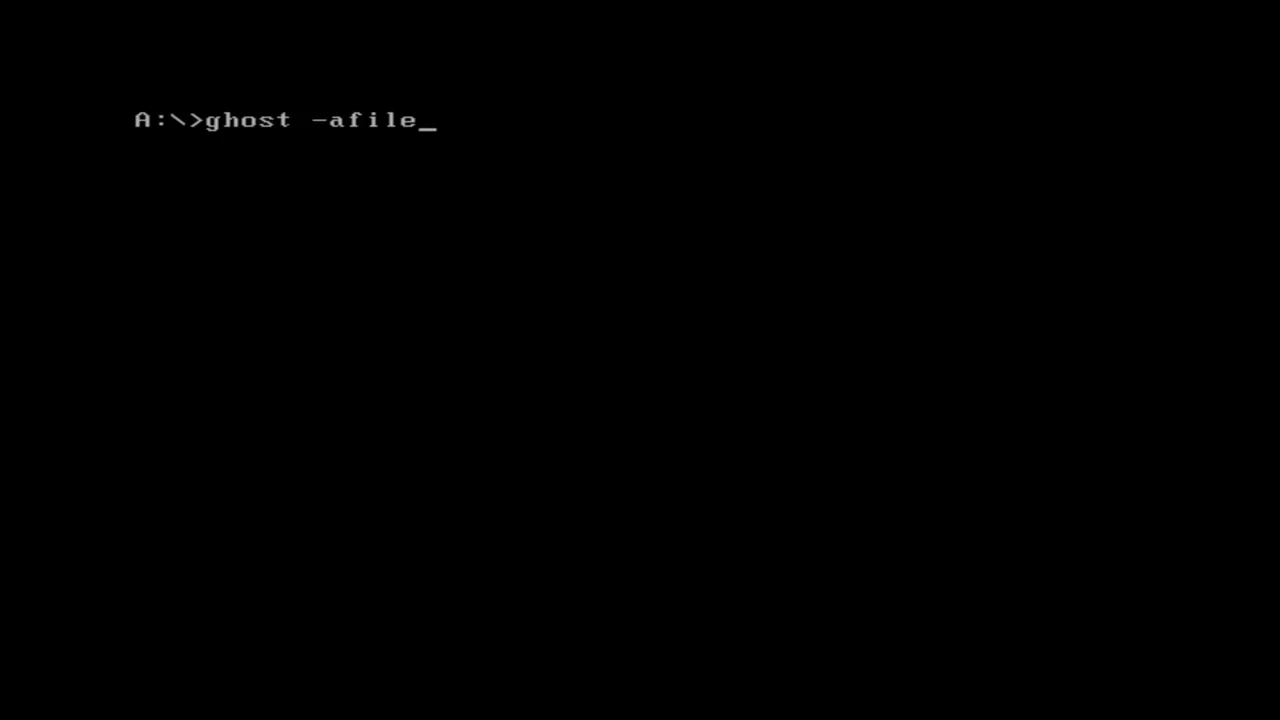
type("=c:")
key("BackSpace")
key("BackSpace")
type("d")
key("BackSpace")
type("e:")
key("BackSpace")
key("BackSpace")
type("c")
type(":")
type("\\")
type("errors.l")
type("og")
key("BackSpace")
key("BackSpace")
key("BackSpace")
type("txt")
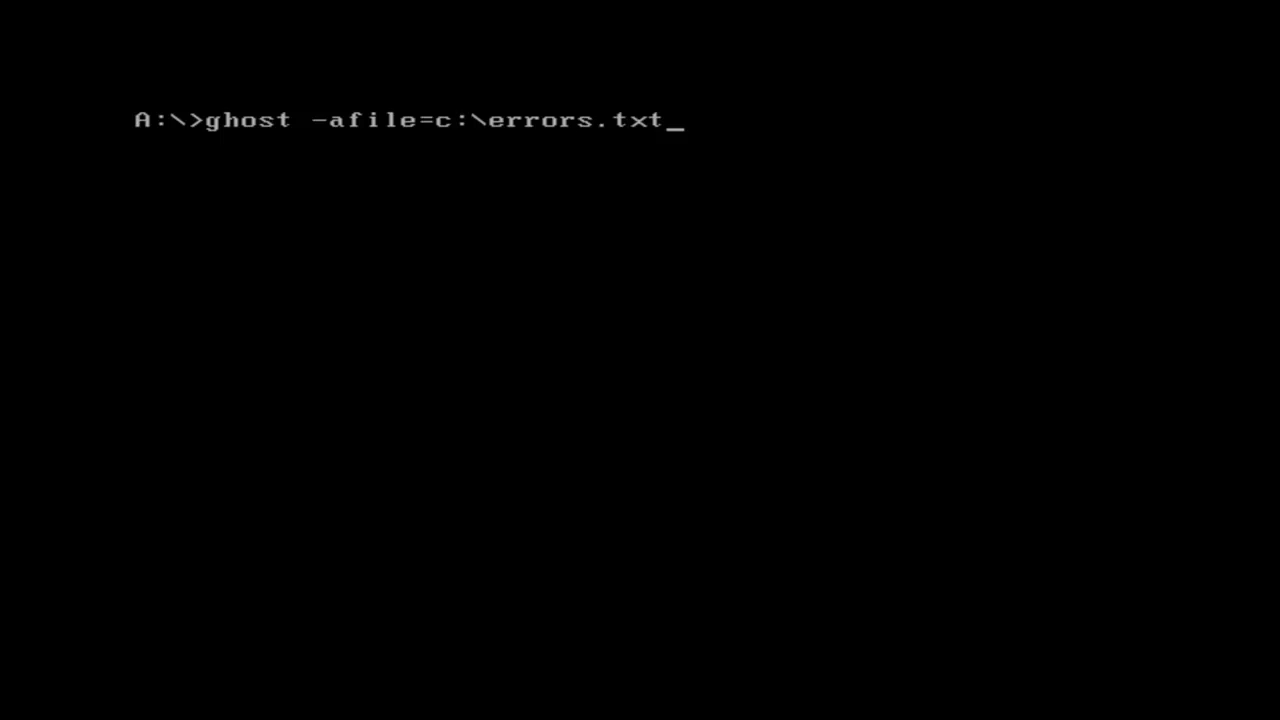
key("Return")
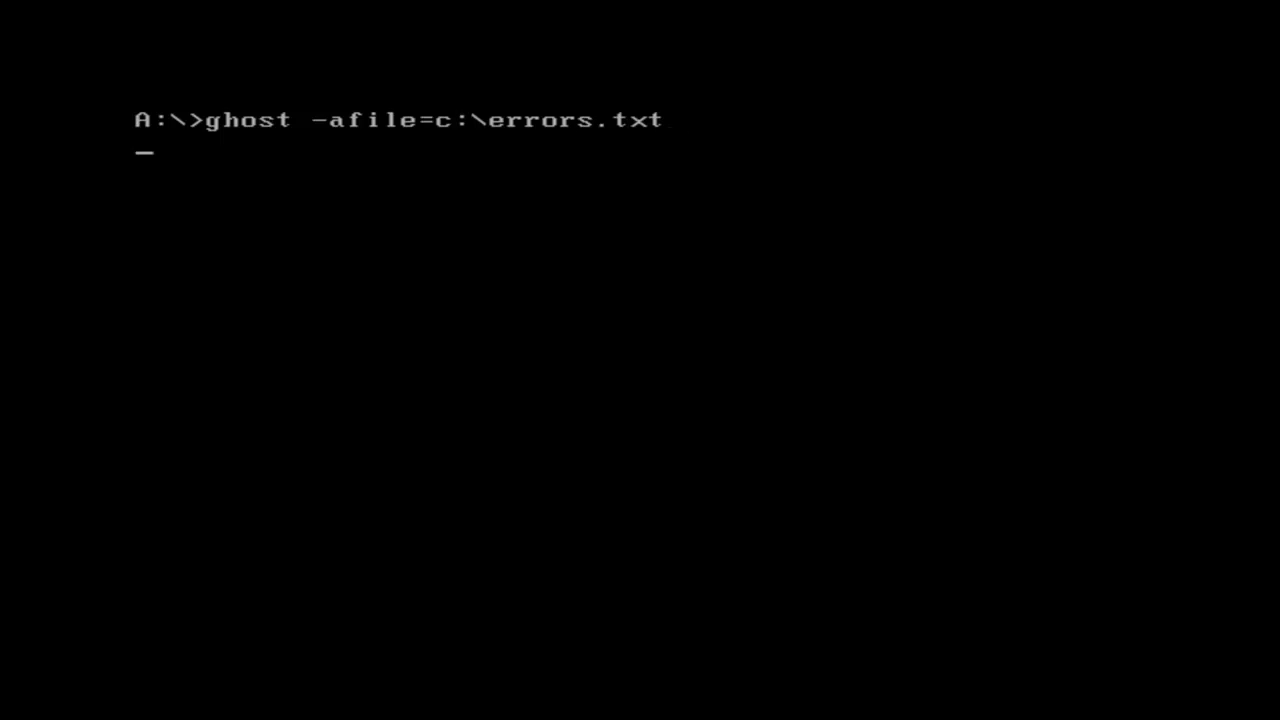